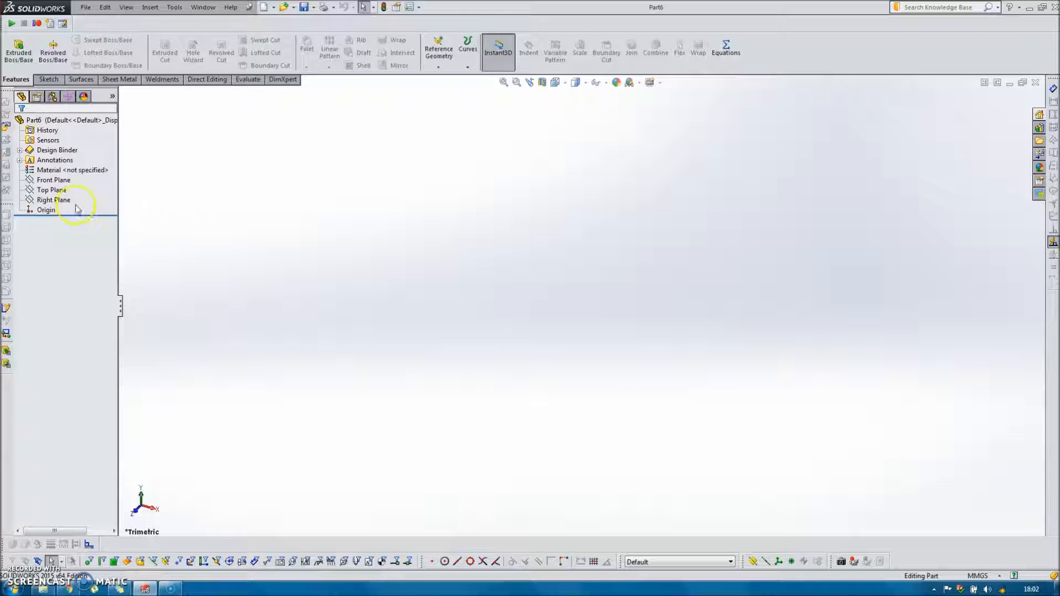
Sketch a corner rectangle around the origin on the Front Plane and exit the sketch.
{"action": "left_click", "coordinate": [54, 180]}
{"action": "left_click", "coordinate": [65, 161]}
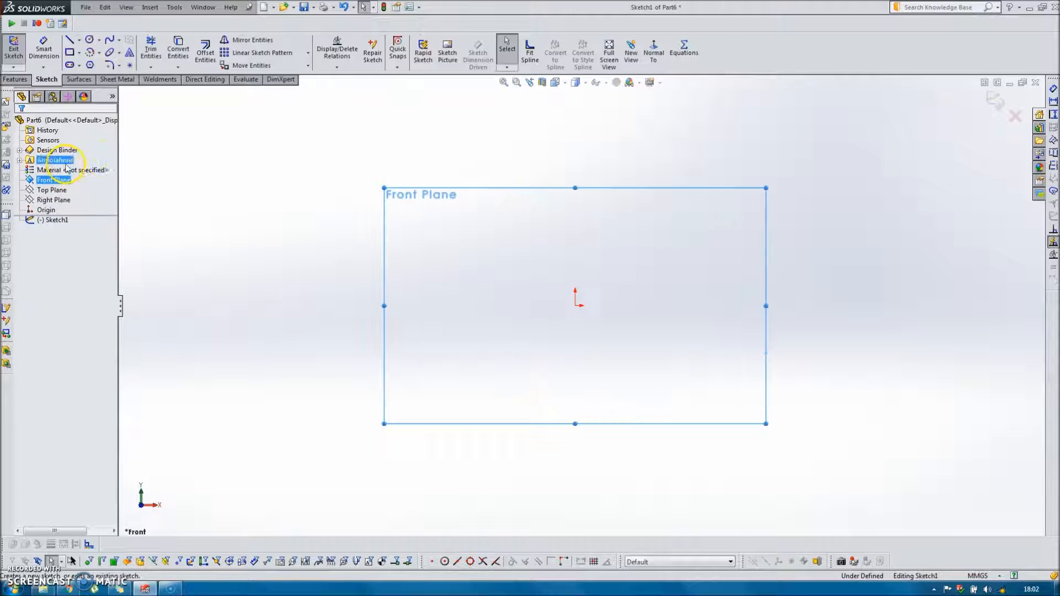
{"action": "left_click", "coordinate": [70, 52]}
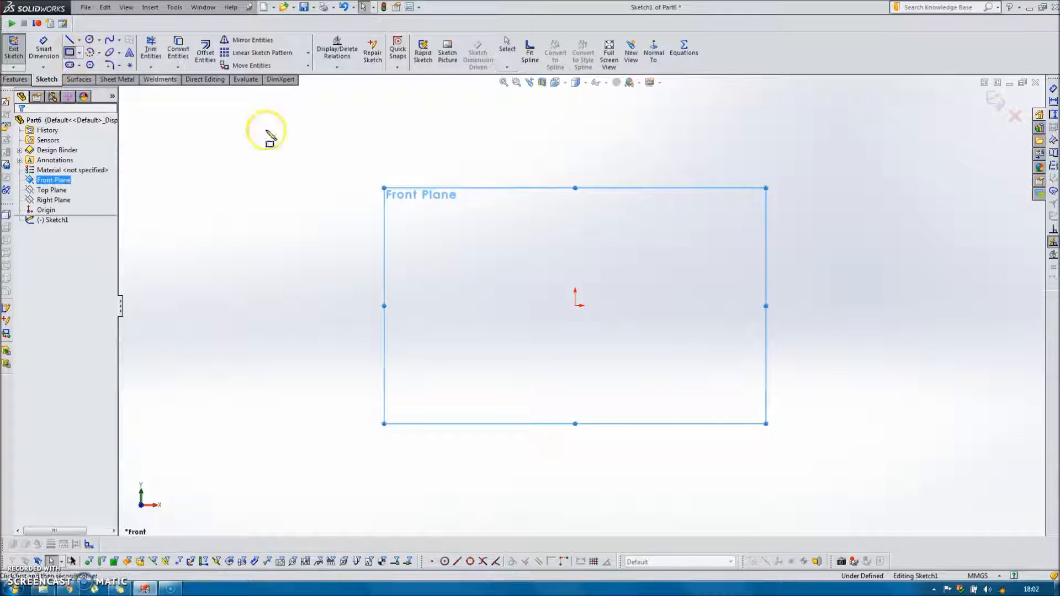
{"action": "left_click", "coordinate": [475, 228]}
{"action": "left_click", "coordinate": [694, 382]}
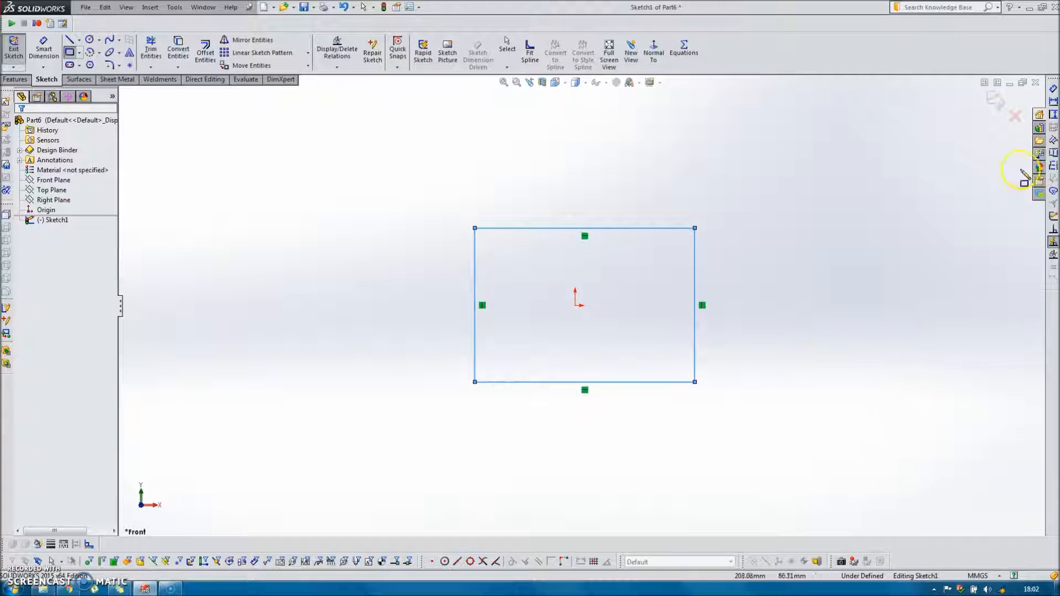
{"action": "left_click", "coordinate": [996, 101]}
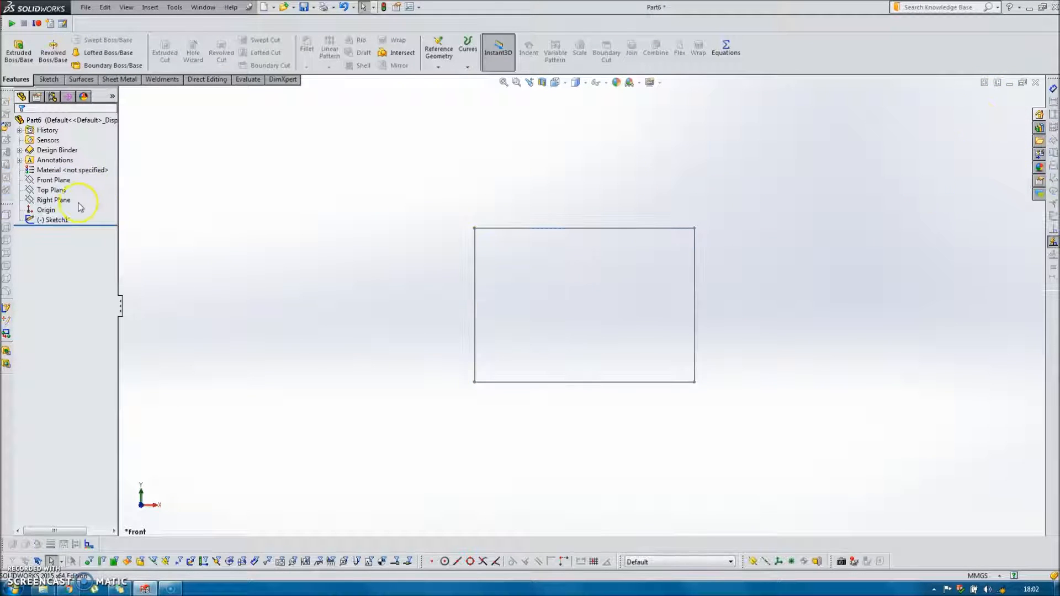
Sketch a circle outside the rectangle's upper-left corner in a second Front Plane sketch, exit it, and shift the circle closer to the rectangle.
{"action": "left_click", "coordinate": [58, 180]}
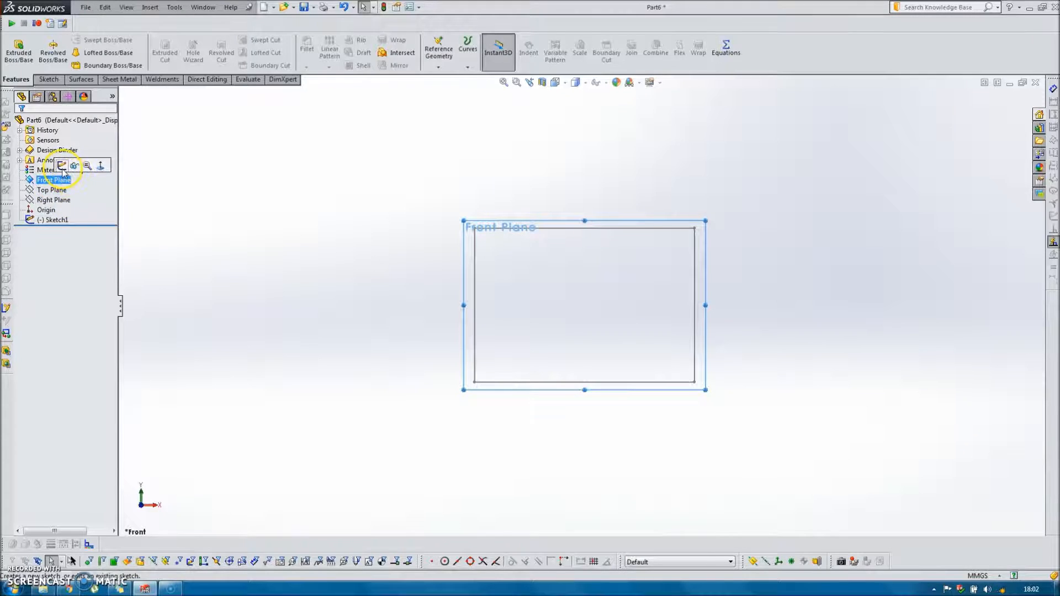
{"action": "left_click", "coordinate": [62, 166]}
{"action": "left_click", "coordinate": [93, 39]}
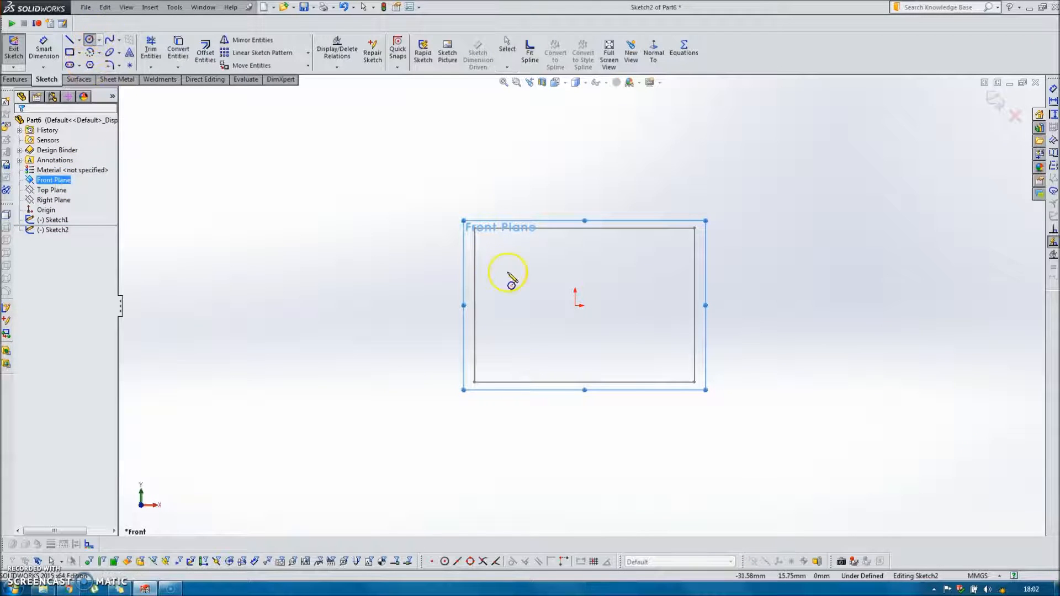
{"action": "left_click", "coordinate": [382, 189]}
{"action": "left_click", "coordinate": [422, 230]}
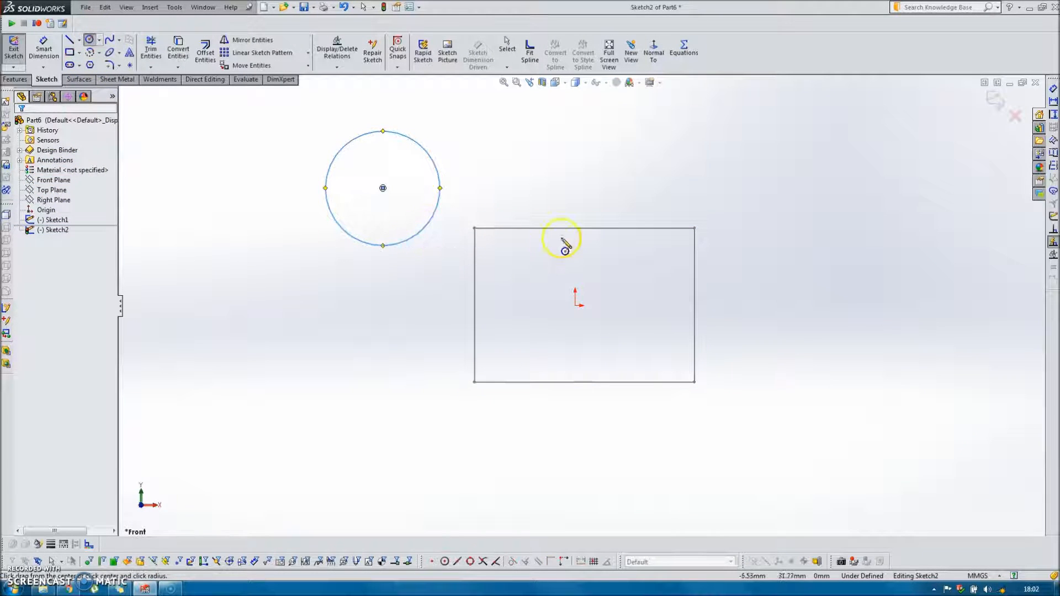
{"action": "left_click", "coordinate": [995, 99]}
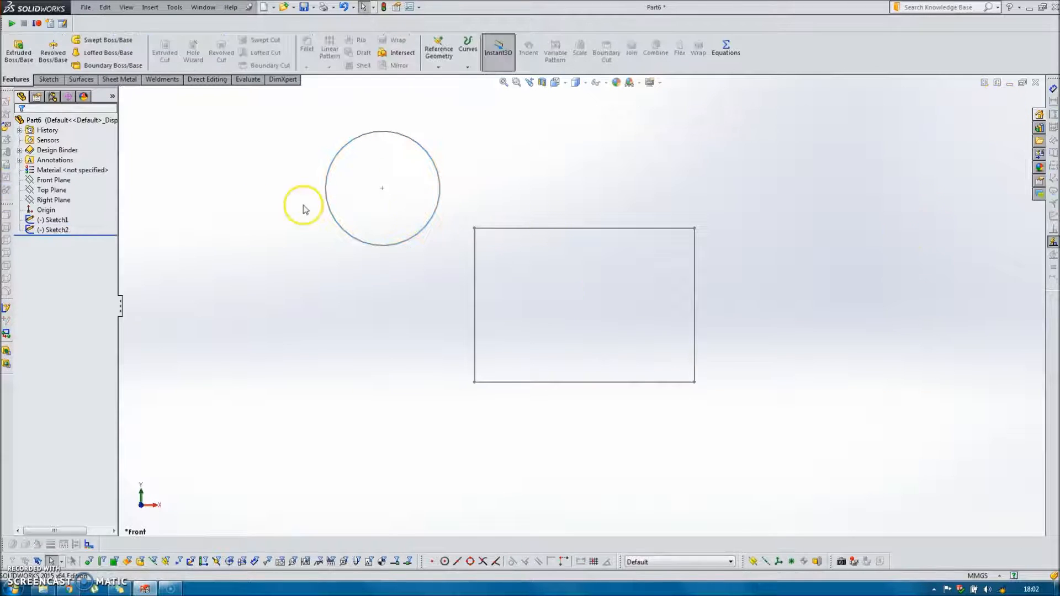
{"action": "mouse_move", "coordinate": [384, 189]}
{"action": "left_mouse_down"}
{"action": "mouse_move", "coordinate": [555, 206]}
{"action": "mouse_move", "coordinate": [504, 206]}
{"action": "mouse_move", "coordinate": [474, 236]}
{"action": "mouse_move", "coordinate": [405, 210]}
{"action": "left_mouse_up"}
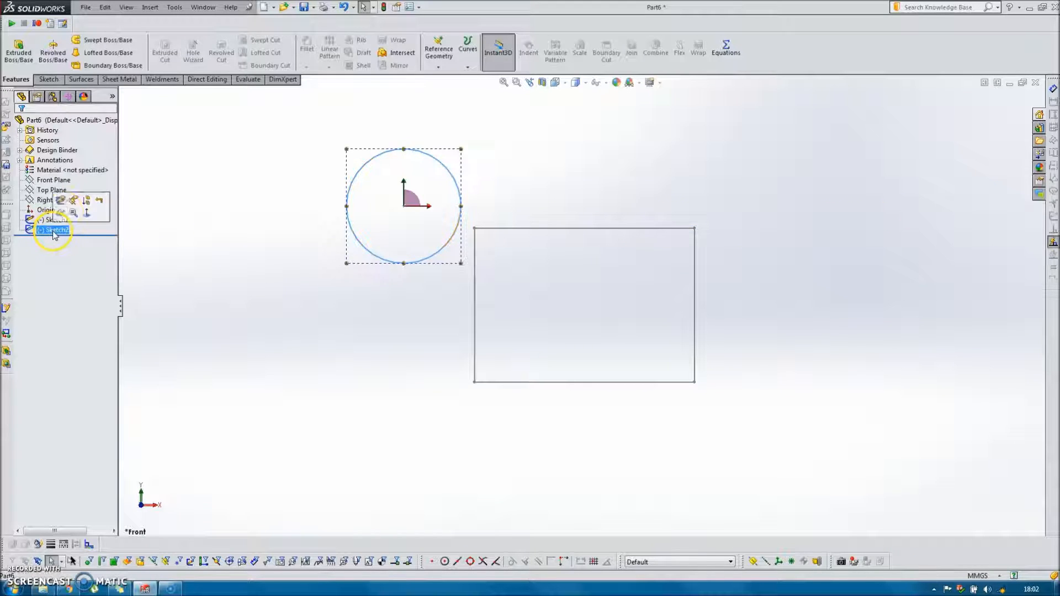
Edit the circle's sketch and make the circle's centre coincident with the rectangle's upper-left corner.
{"action": "left_click", "coordinate": [65, 206]}
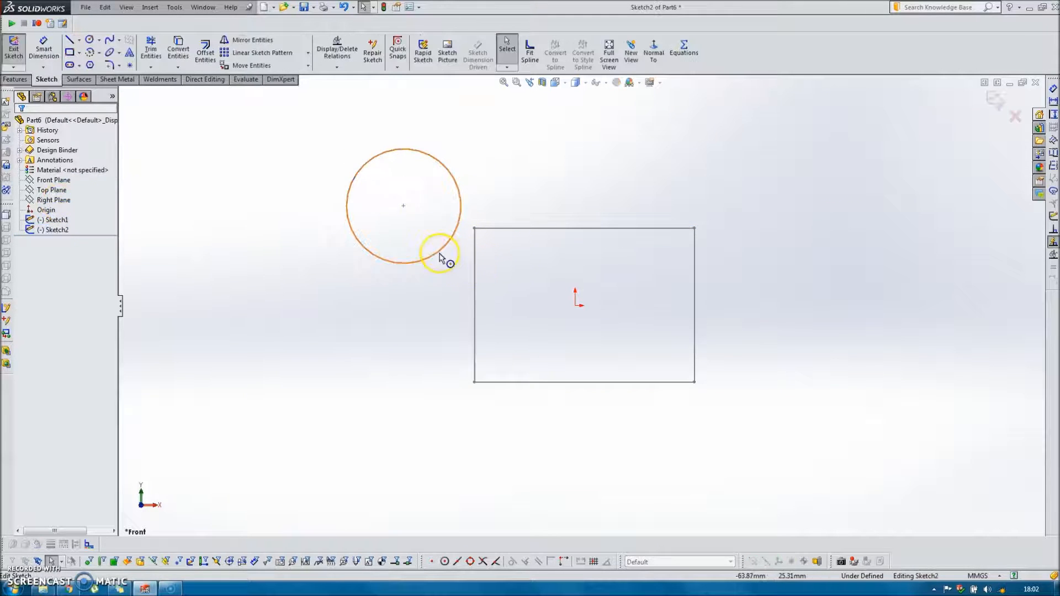
{"action": "left_click", "coordinate": [405, 208]}
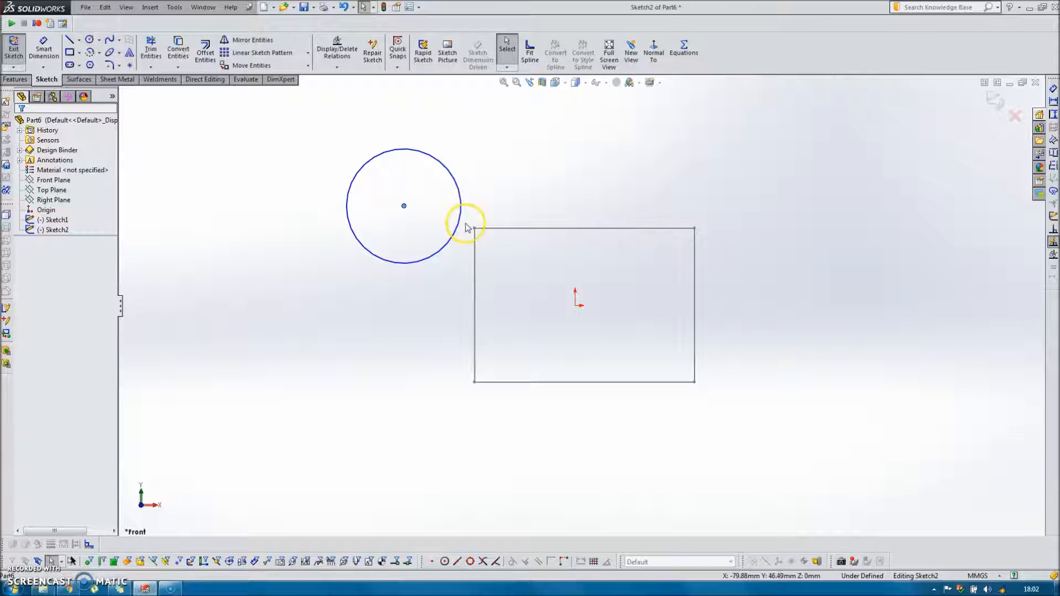
{"action": "left_click", "coordinate": [473, 229], "text": "ctrl"}
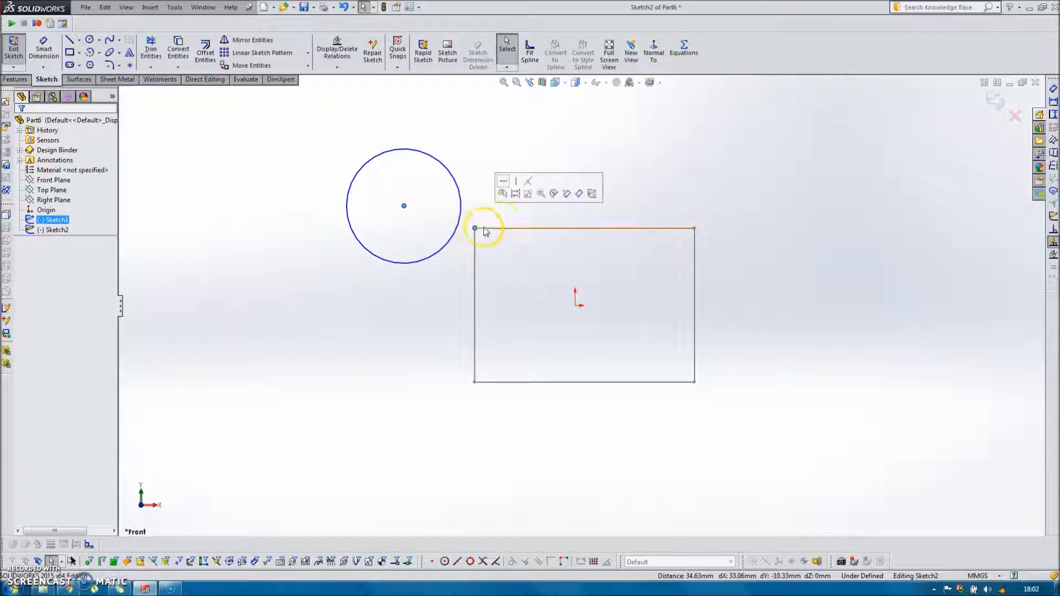
{"action": "left_click", "coordinate": [529, 183]}
{"action": "scroll", "coordinate": [495, 248], "scroll_direction": "down", "scroll_amount": 4}
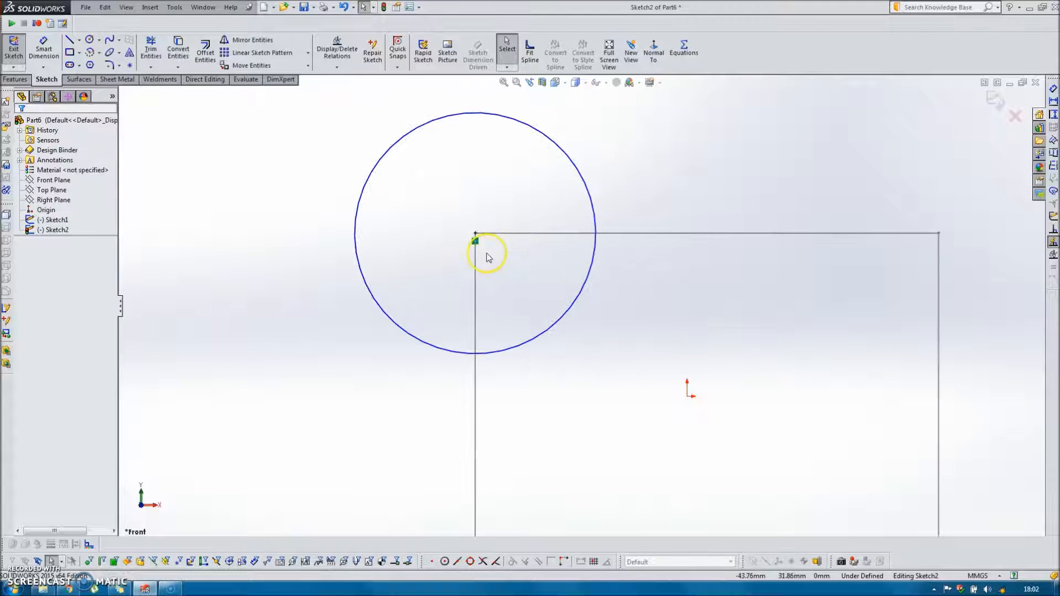
{"action": "scroll", "coordinate": [532, 284], "scroll_direction": "up", "scroll_amount": 4}
{"action": "scroll", "coordinate": [533, 278], "scroll_direction": "down", "scroll_amount": 1}
Suppress the upper-left coincident relation and make the circle's centre coincident with the rectangle's lower-left corner.
{"action": "right_click", "coordinate": [531, 279]}
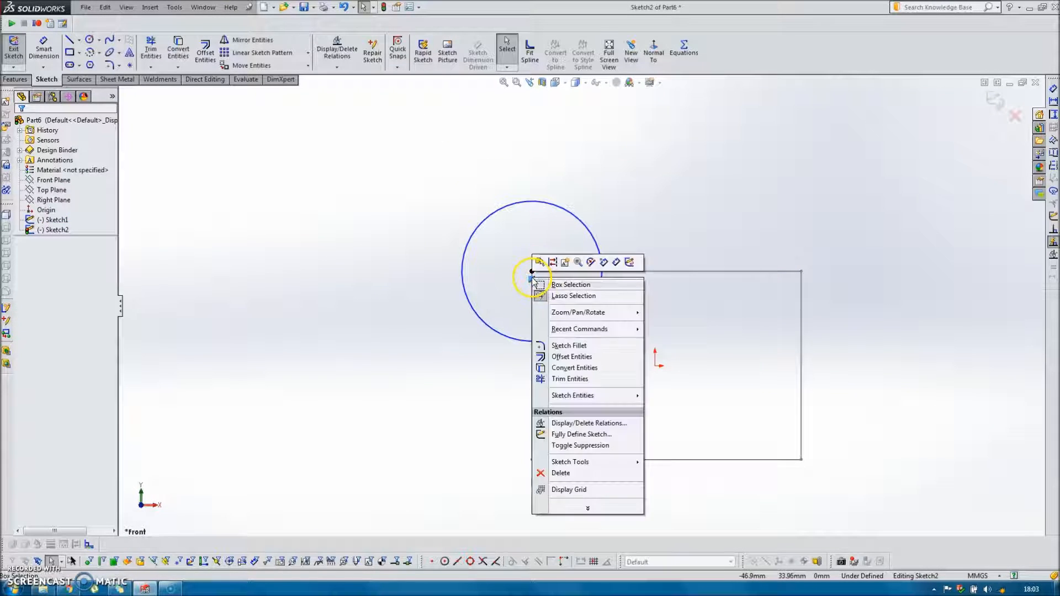
{"action": "left_click", "coordinate": [578, 446]}
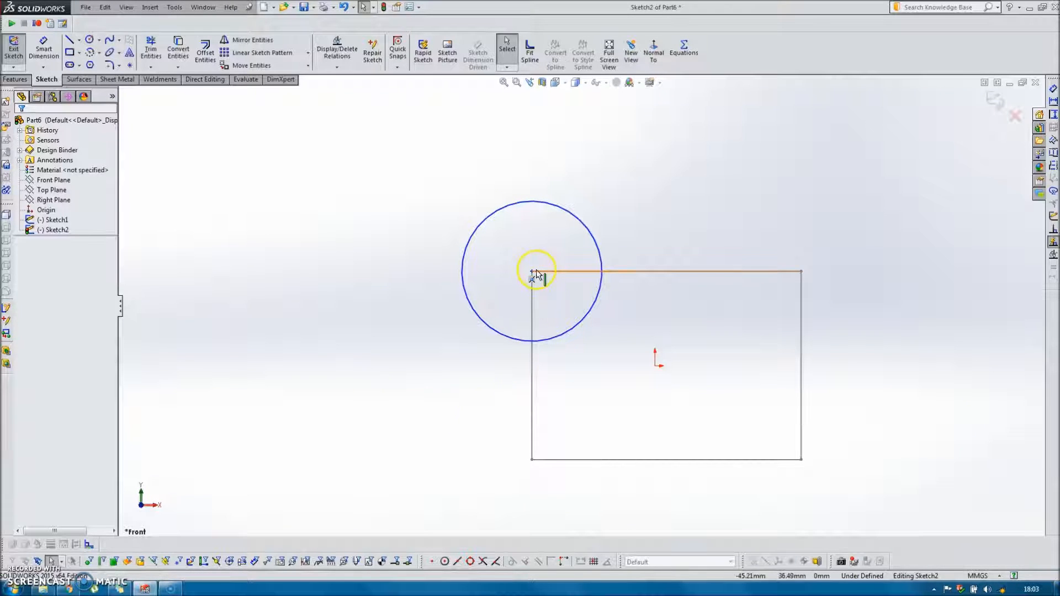
{"action": "left_click_drag", "start_coordinate": [531, 273], "coordinate": [495, 434]}
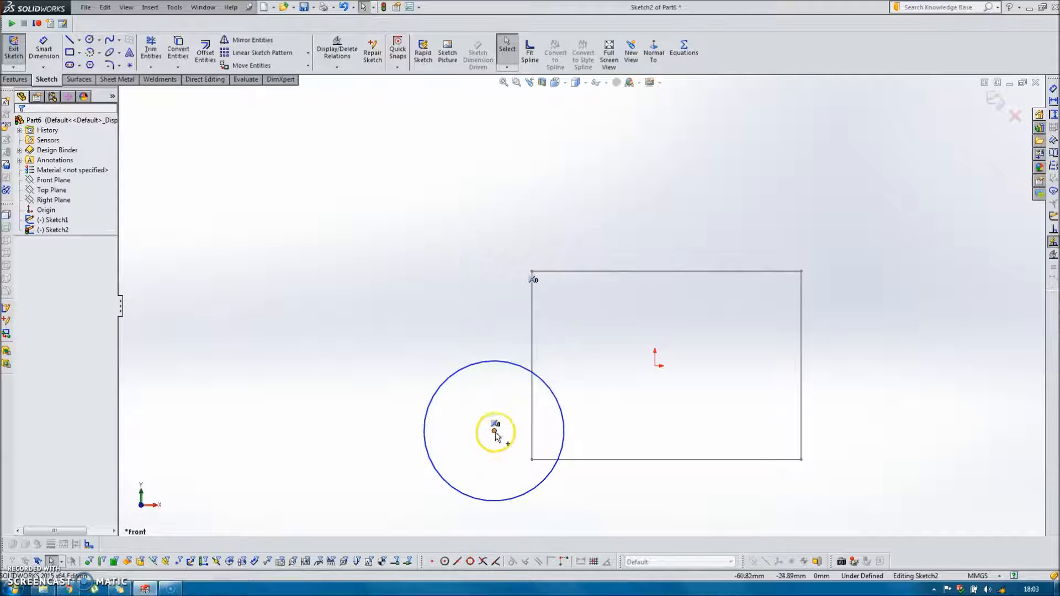
{"action": "left_click", "coordinate": [532, 460], "text": "ctrl"}
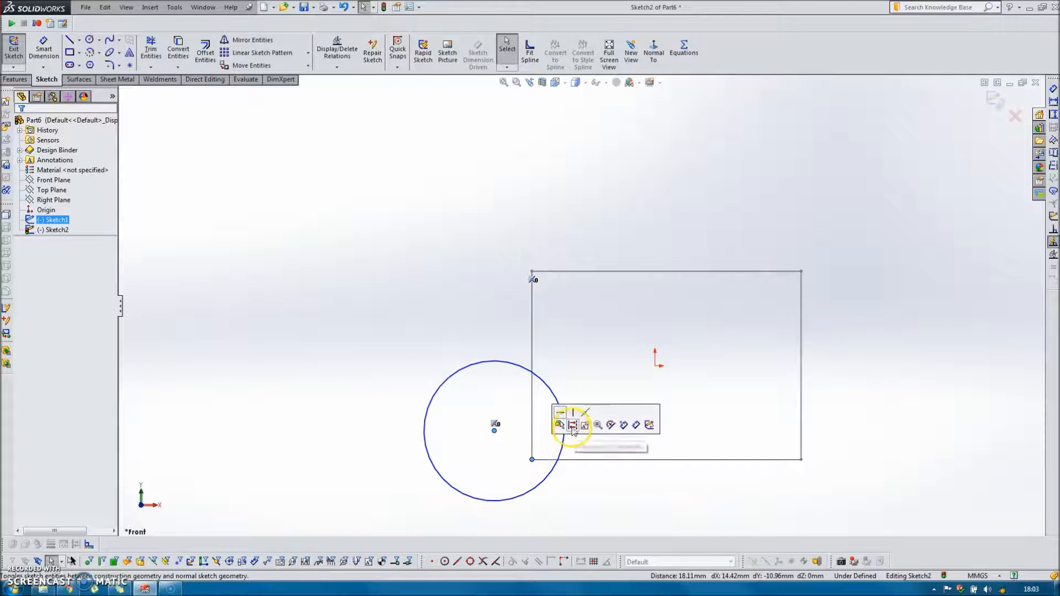
{"action": "left_click", "coordinate": [586, 416]}
{"action": "scroll", "coordinate": [608, 454], "scroll_direction": "up", "scroll_amount": 3}
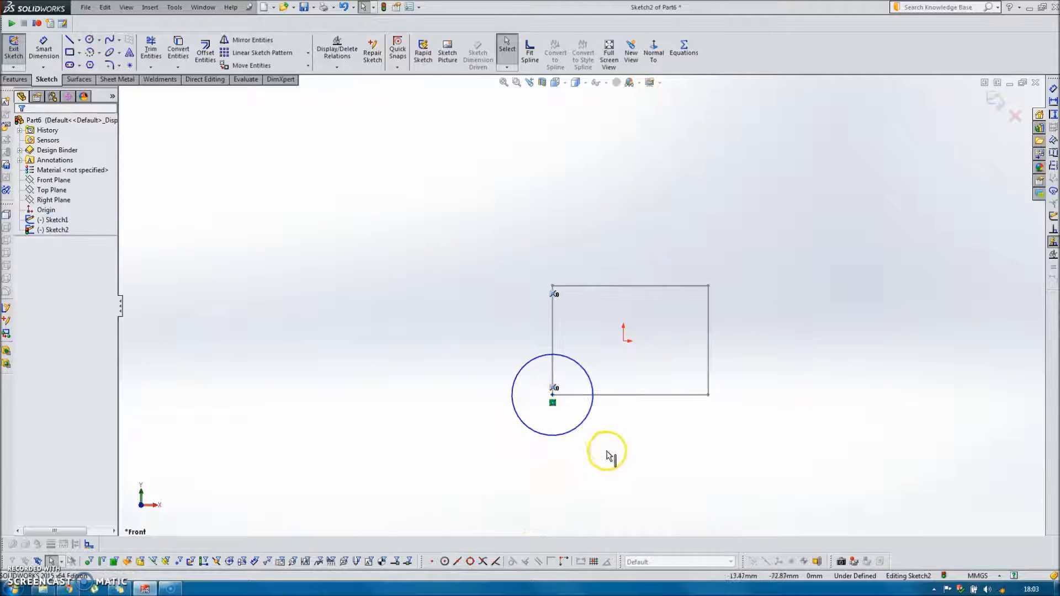
{"action": "scroll", "coordinate": [596, 405], "scroll_direction": "down", "scroll_amount": 3}
Suppress the lower-left coincident relation and make the circle's centre coincident with the rectangle's lower-right corner.
{"action": "right_click", "coordinate": [504, 365]}
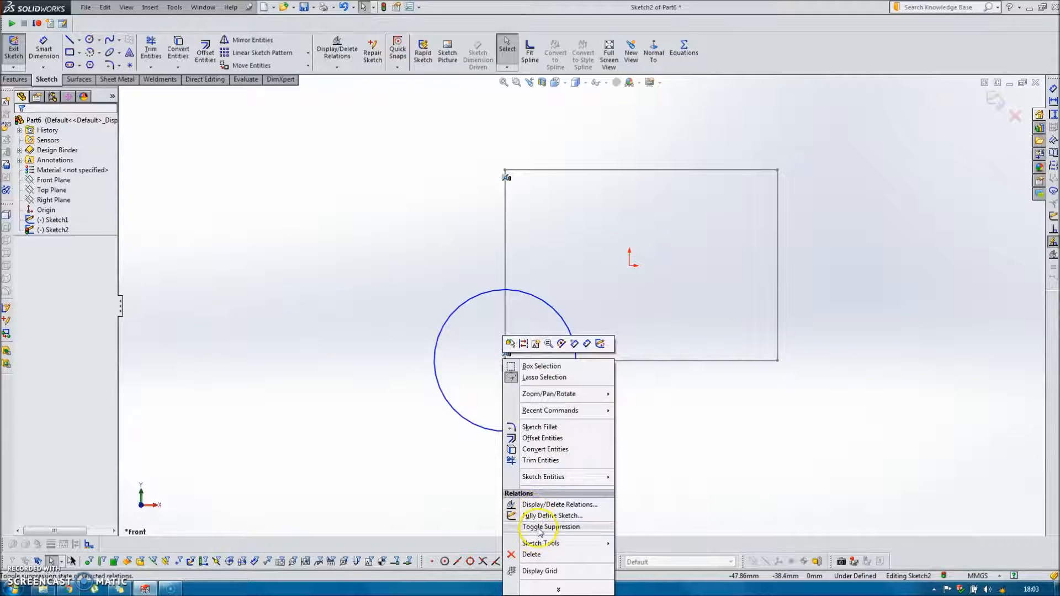
{"action": "left_click", "coordinate": [643, 468]}
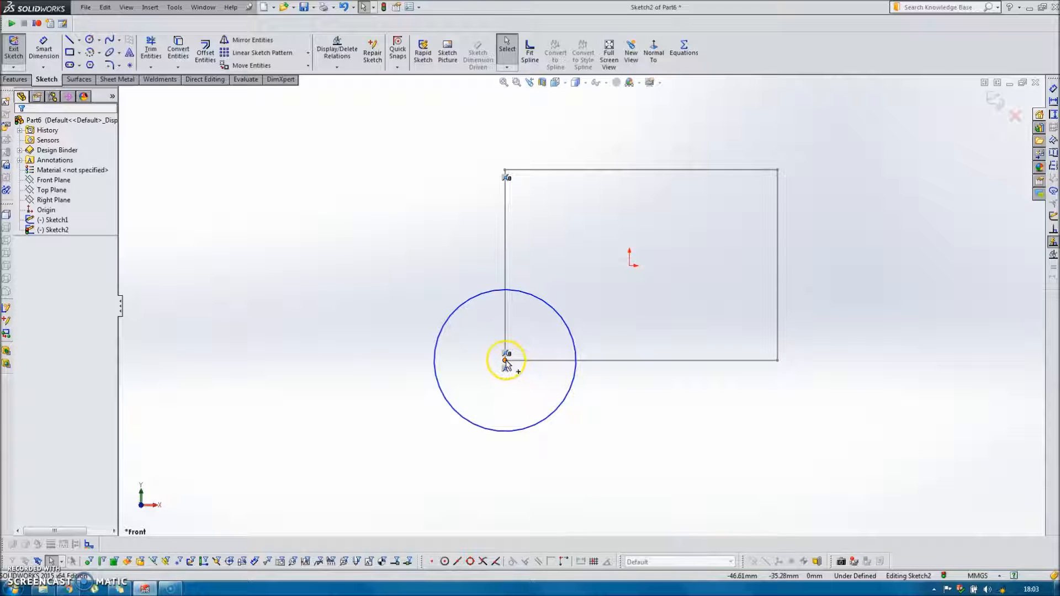
{"action": "left_click_drag", "start_coordinate": [504, 361], "coordinate": [685, 412]}
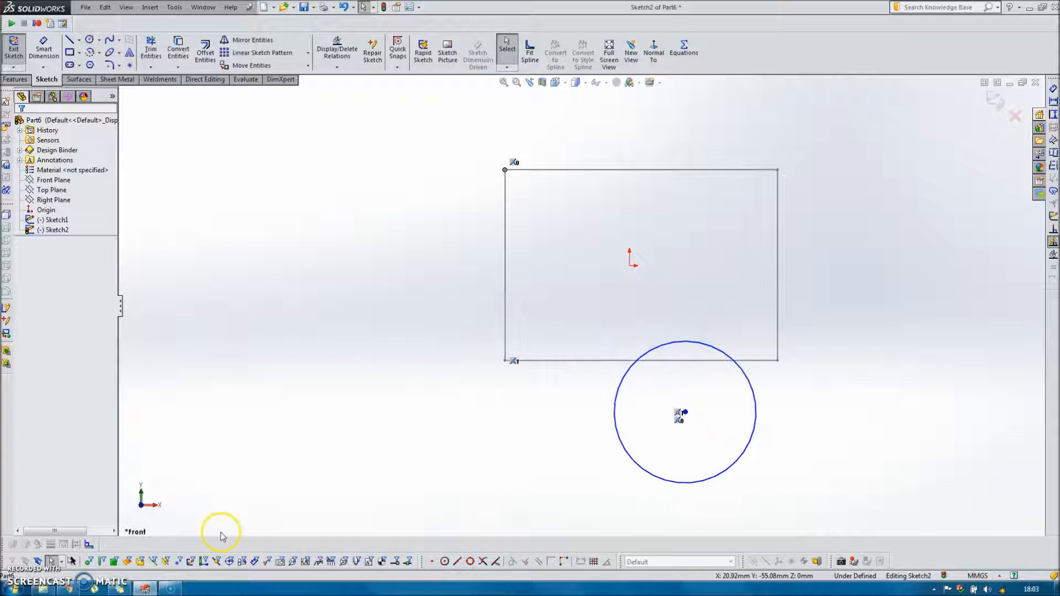
{"action": "left_click", "coordinate": [777, 361], "text": "ctrl"}
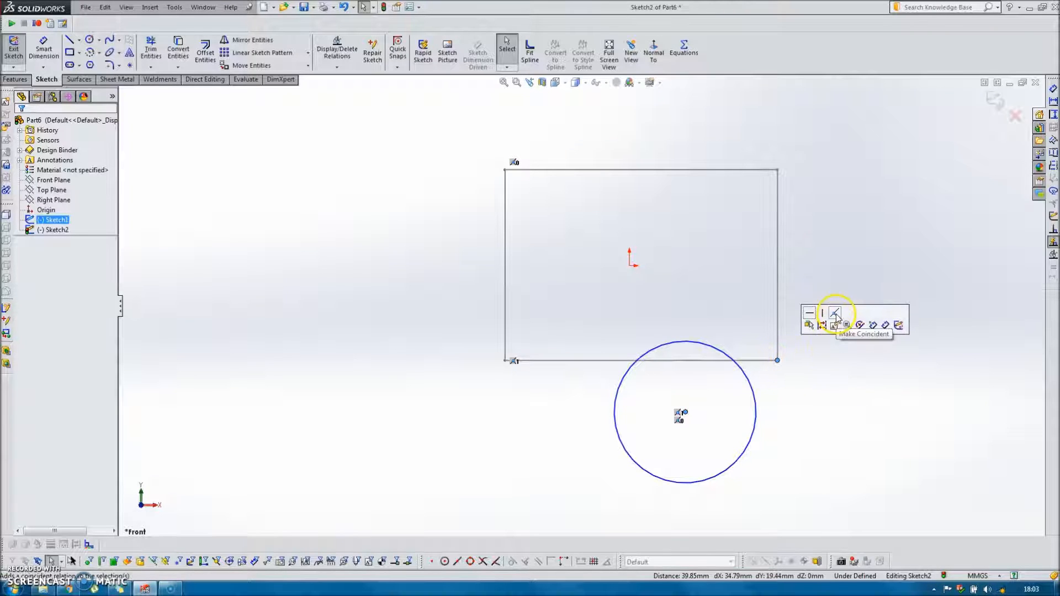
{"action": "left_click", "coordinate": [831, 319]}
{"action": "left_click", "coordinate": [903, 405]}
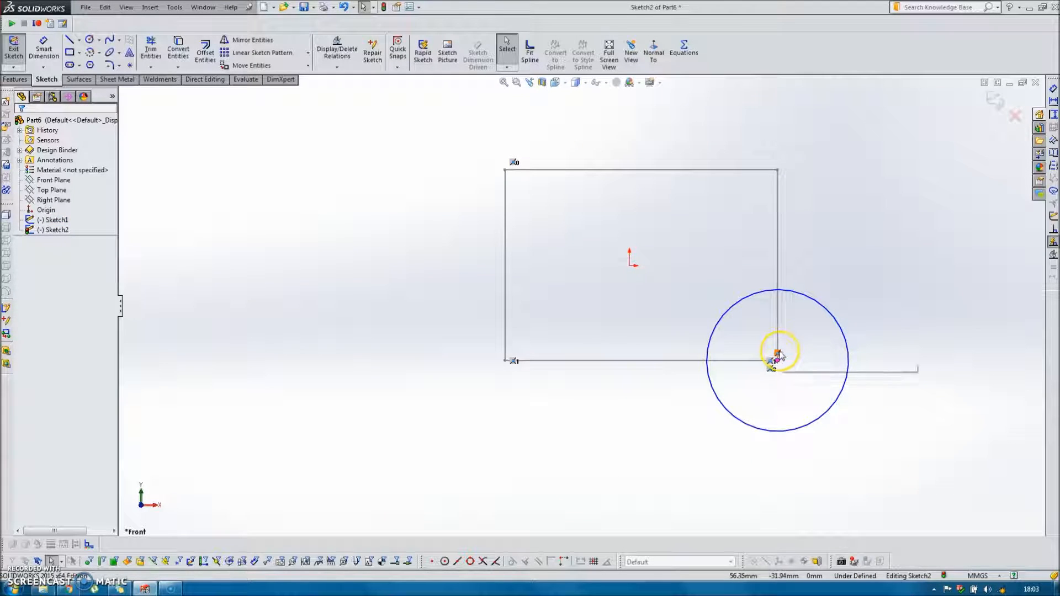
Suppress the lower-right coincident relation and make the circle's centre coincident with the rectangle's upper-right corner.
{"action": "right_click", "coordinate": [778, 354]}
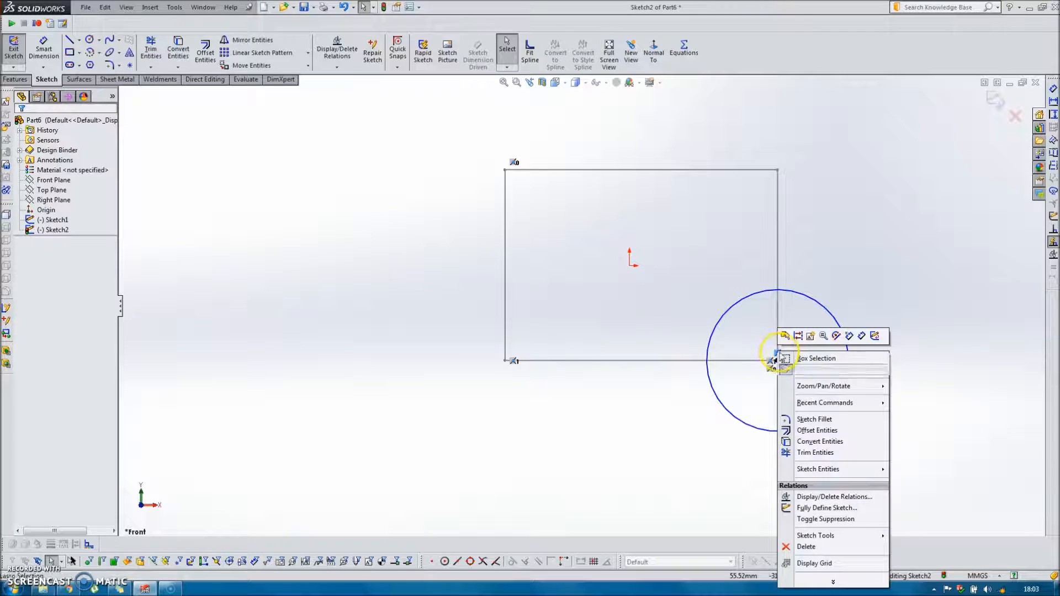
{"action": "left_click", "coordinate": [826, 519]}
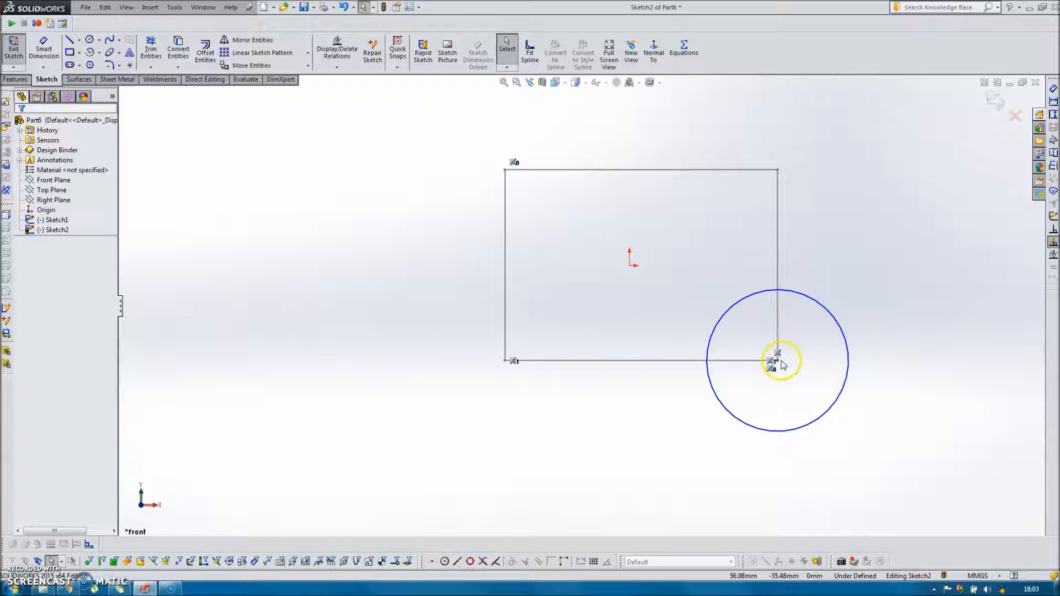
{"action": "left_click_drag", "start_coordinate": [777, 361], "coordinate": [819, 176]}
{"action": "left_click", "coordinate": [777, 170], "text": "ctrl"}
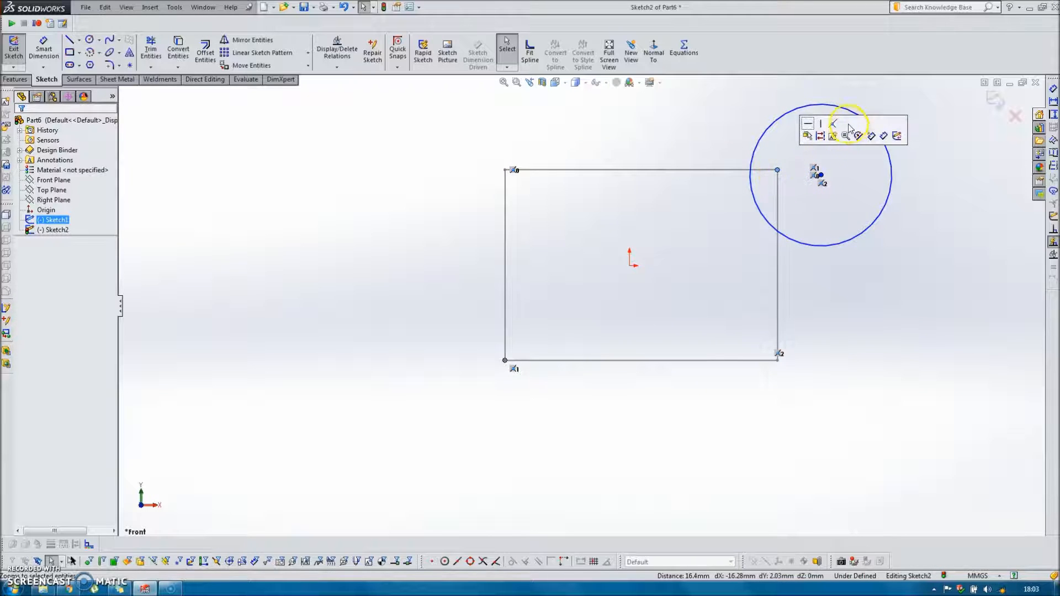
Suppress the upper-right coincident relation, move the circle inside the rectangle, and exit the sketch.
{"action": "right_click", "coordinate": [784, 162]}
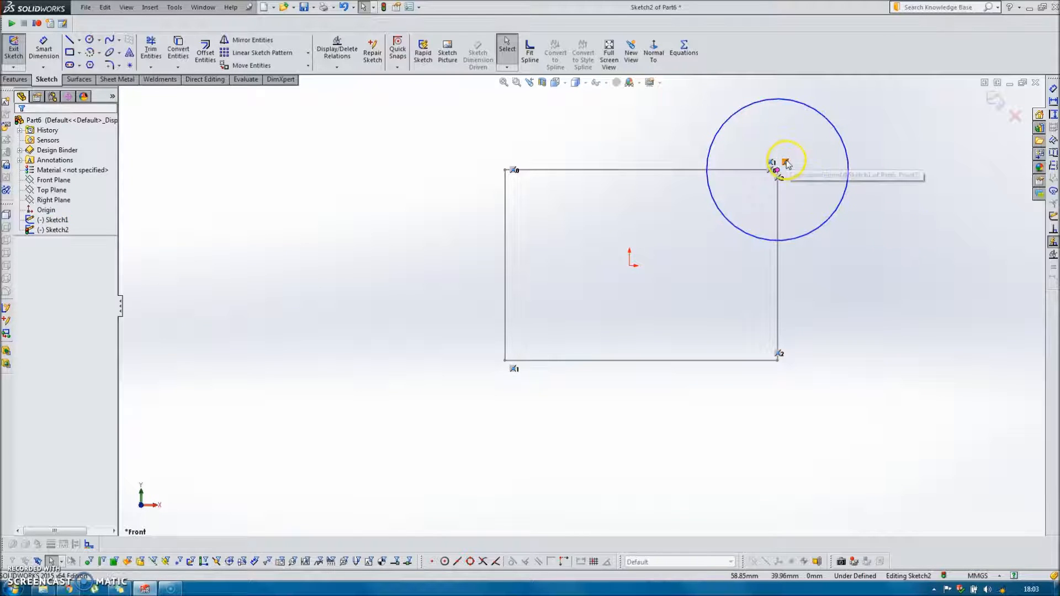
{"action": "left_click", "coordinate": [832, 330]}
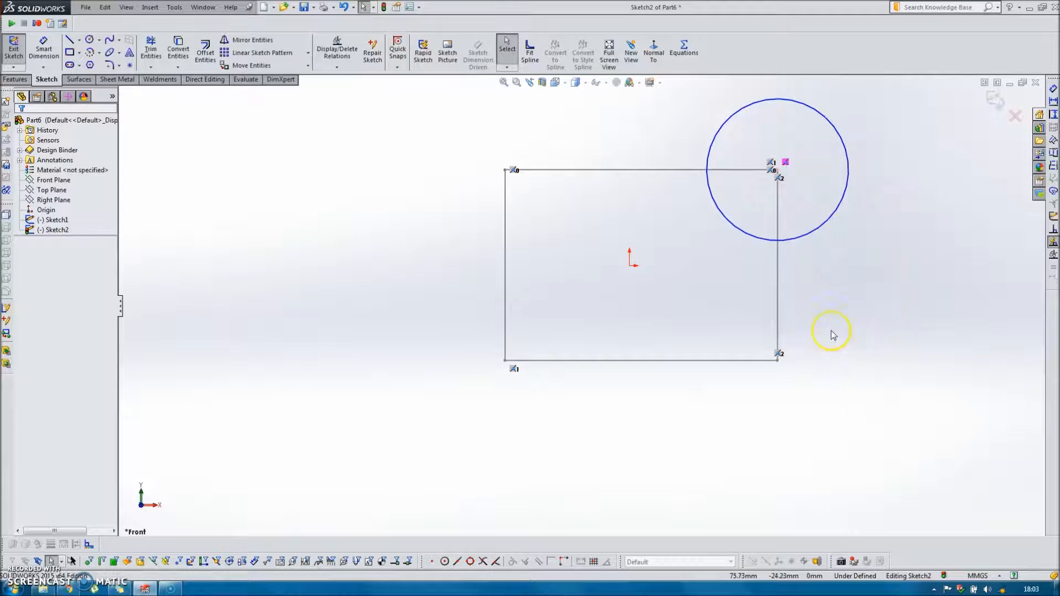
{"action": "left_click_drag", "start_coordinate": [778, 172], "coordinate": [670, 261]}
{"action": "left_click", "coordinate": [994, 101]}
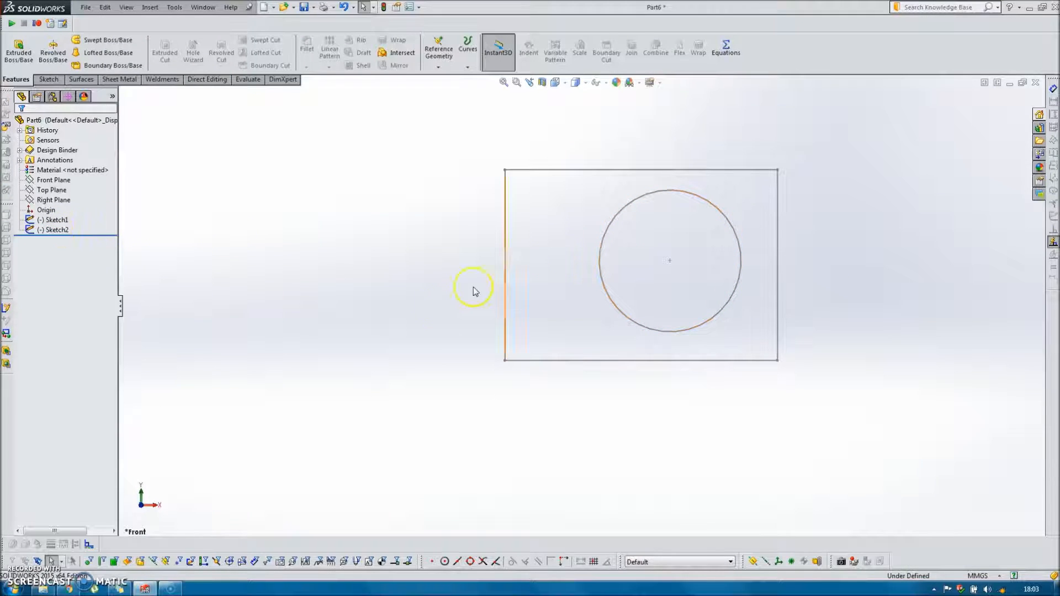
Configure the circle's sketch feature by adding four configurations named 1, 2, 3 and 4.
{"action": "right_click", "coordinate": [53, 230]}
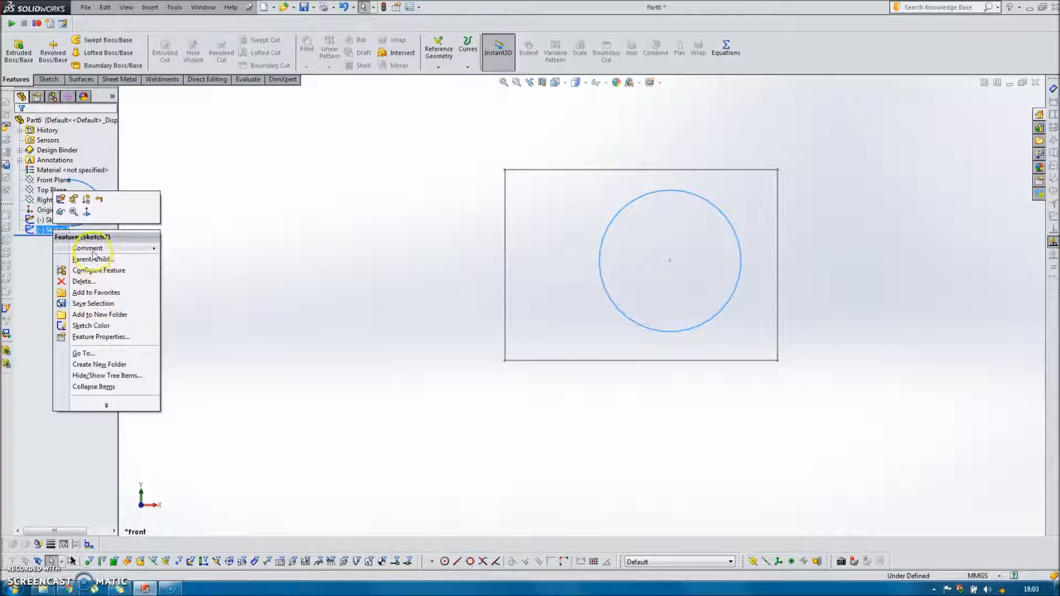
{"action": "left_click", "coordinate": [91, 270]}
{"action": "left_click", "coordinate": [186, 136]}
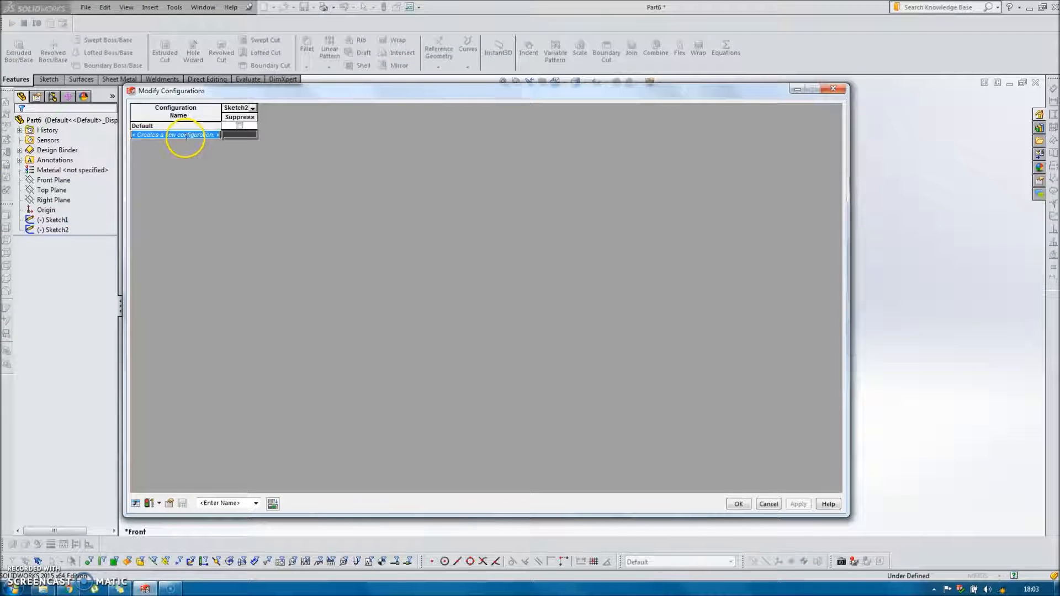
{"action": "type", "text": "1"}
{"action": "key", "text": "Return"}
{"action": "type", "text": "2"}
{"action": "key", "text": "Return"}
{"action": "type", "text": "3"}
{"action": "key", "text": "Return"}
{"action": "type", "text": "4"}
{"action": "key", "text": "Return"}
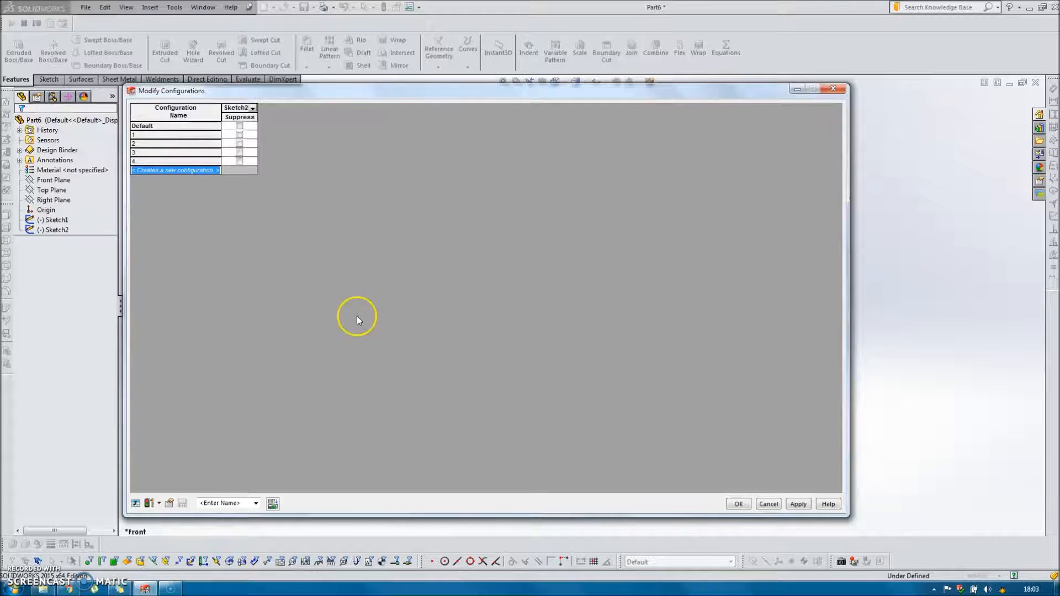
{"action": "left_click", "coordinate": [738, 504]}
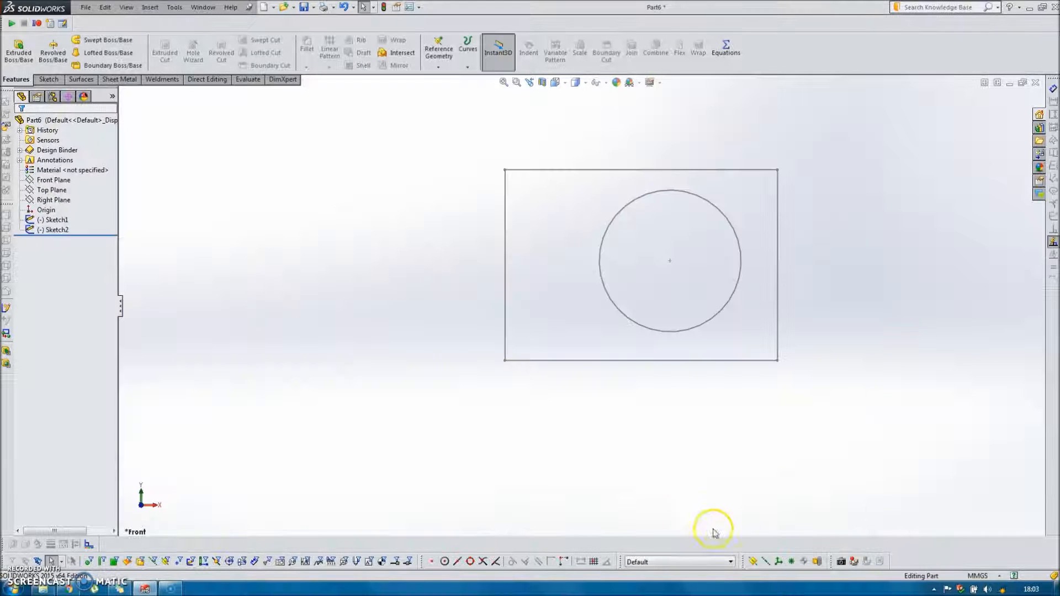
Switch the part to configuration 1 and to configuration 2 to compare the circle's position in both.
{"action": "left_click", "coordinate": [725, 565]}
{"action": "left_click", "coordinate": [641, 512]}
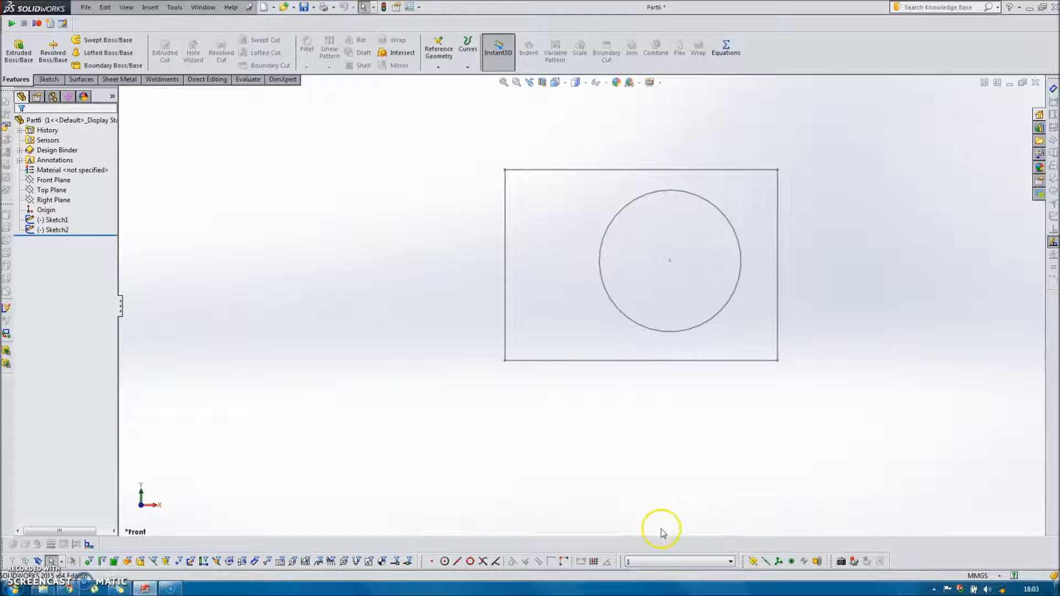
{"action": "left_click", "coordinate": [718, 561]}
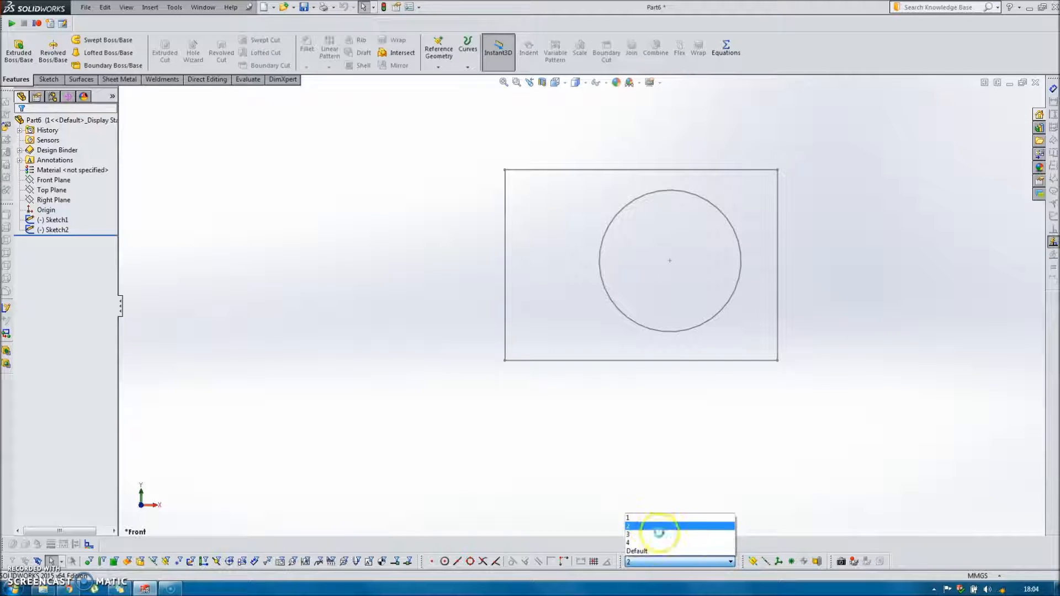
{"action": "left_click", "coordinate": [647, 524]}
Activate configuration 1, open the circle's sketch for editing, and examine which rectangle corner each coincident relation refers to.
{"action": "left_click", "coordinate": [729, 561]}
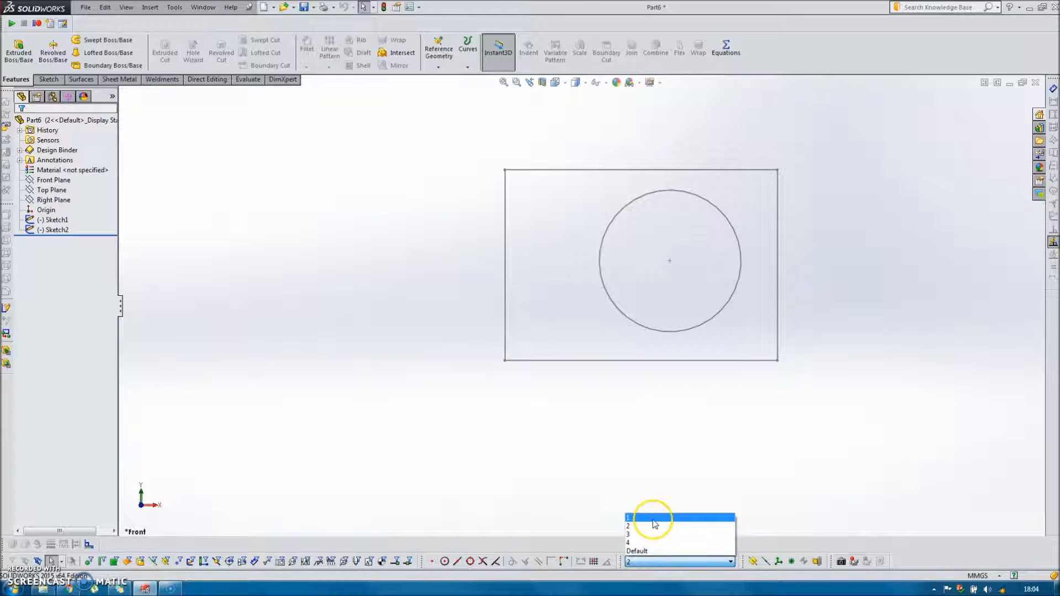
{"action": "left_click", "coordinate": [643, 512]}
{"action": "double_click", "coordinate": [633, 329]}
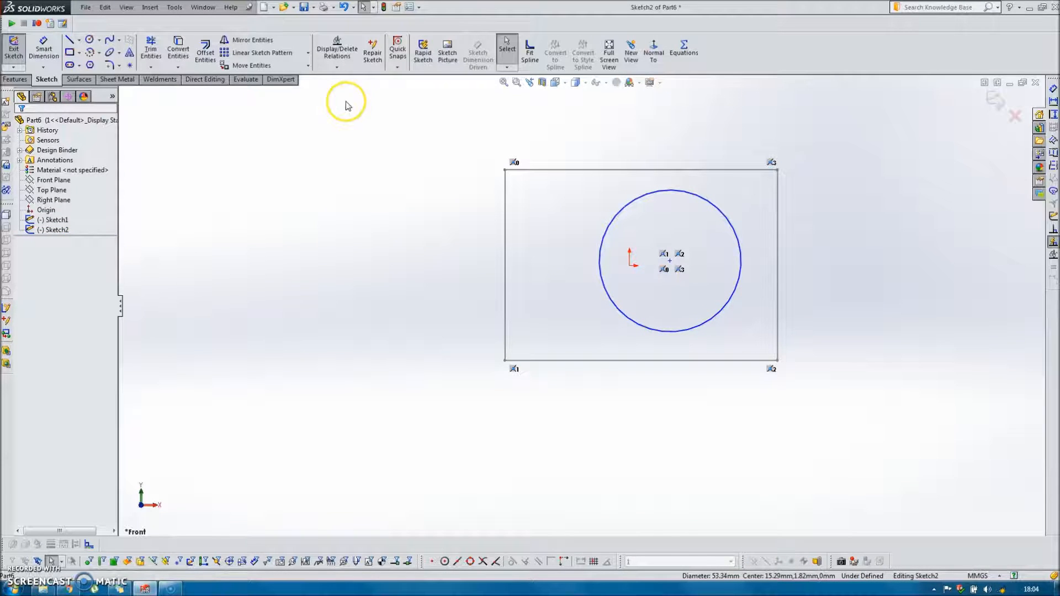
{"action": "left_click", "coordinate": [337, 49]}
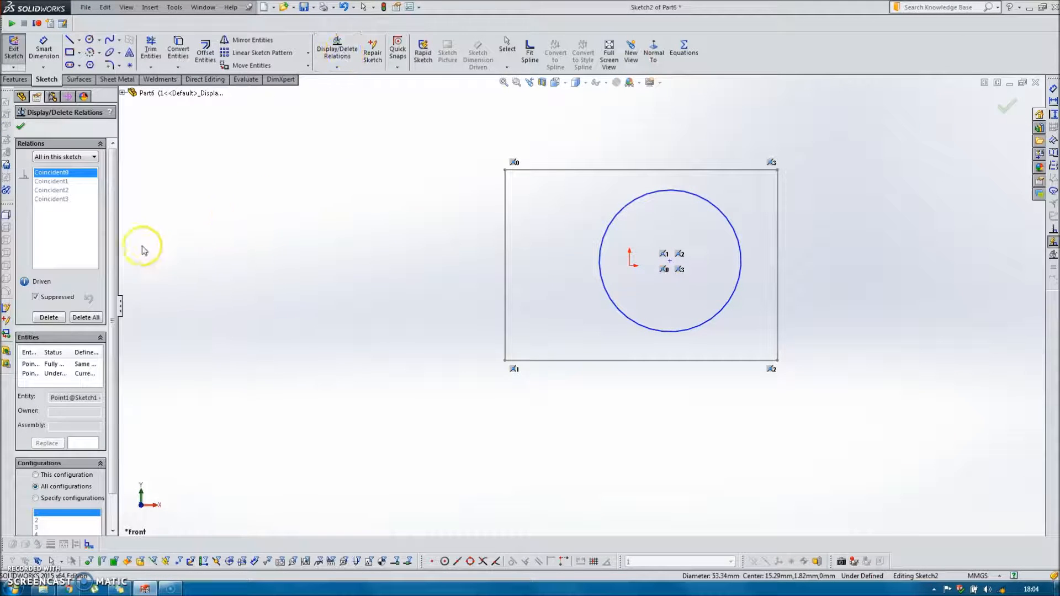
{"action": "left_click", "coordinate": [63, 182]}
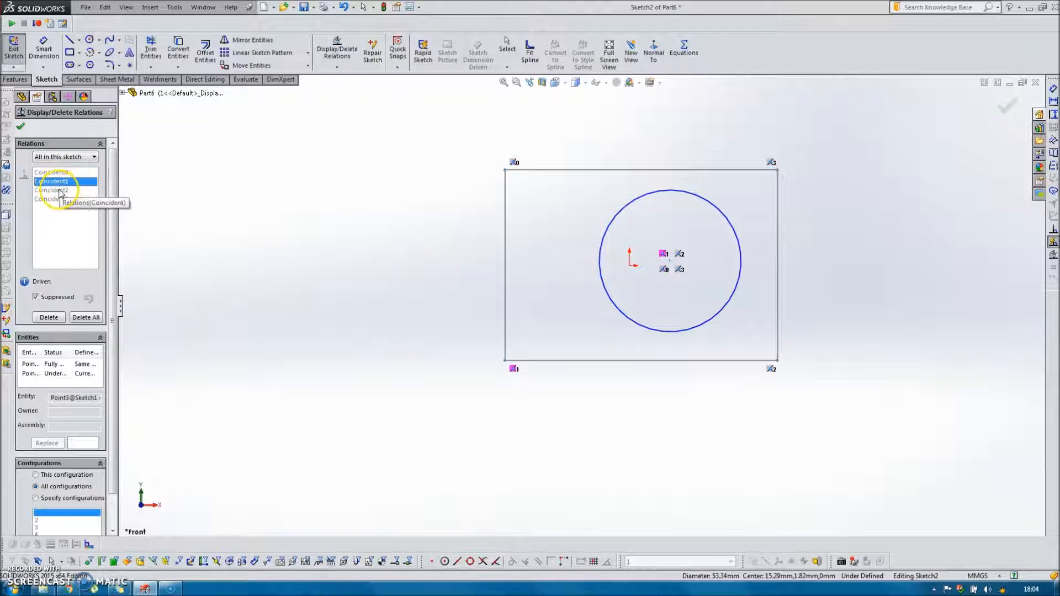
{"action": "left_click", "coordinate": [55, 191]}
{"action": "left_click", "coordinate": [54, 200]}
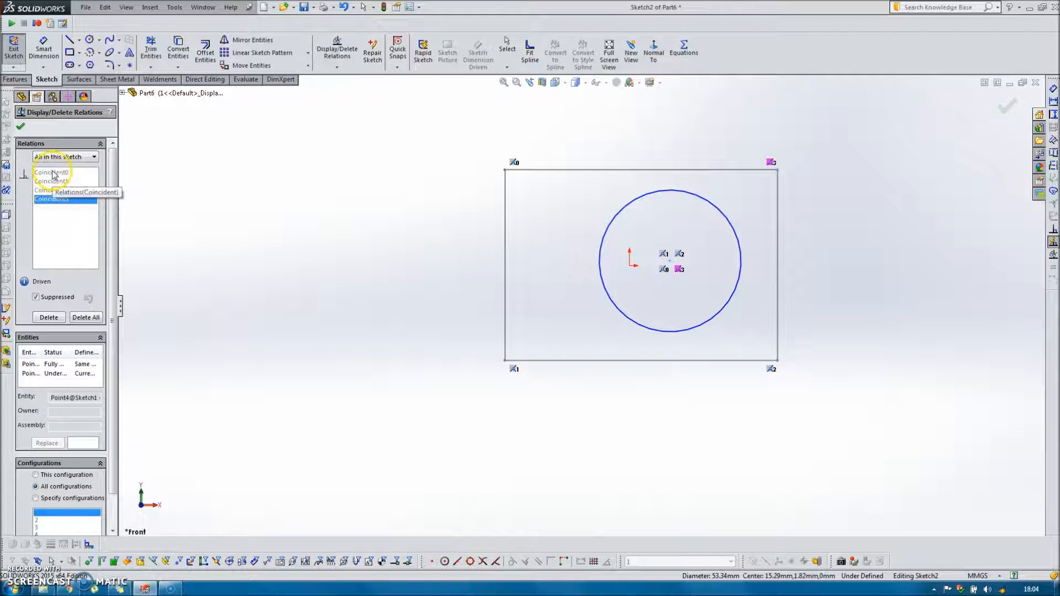
Unsuppress the upper-left corner relation Coincident0 for this configuration only, and exit the sketch.
{"action": "left_click", "coordinate": [61, 174]}
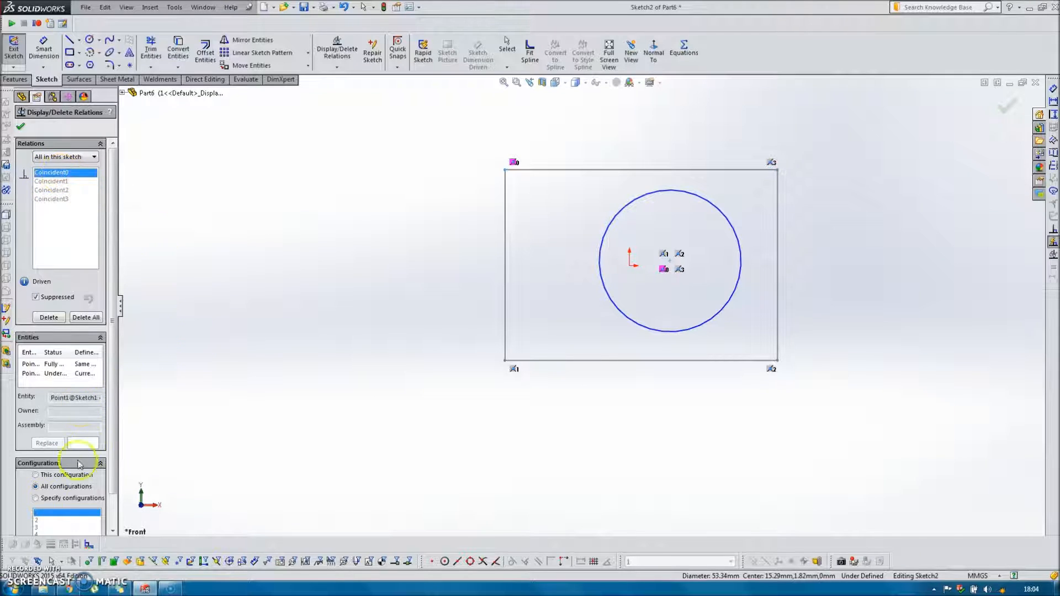
{"action": "scroll", "coordinate": [113, 464], "scroll_direction": "down", "scroll_amount": 2}
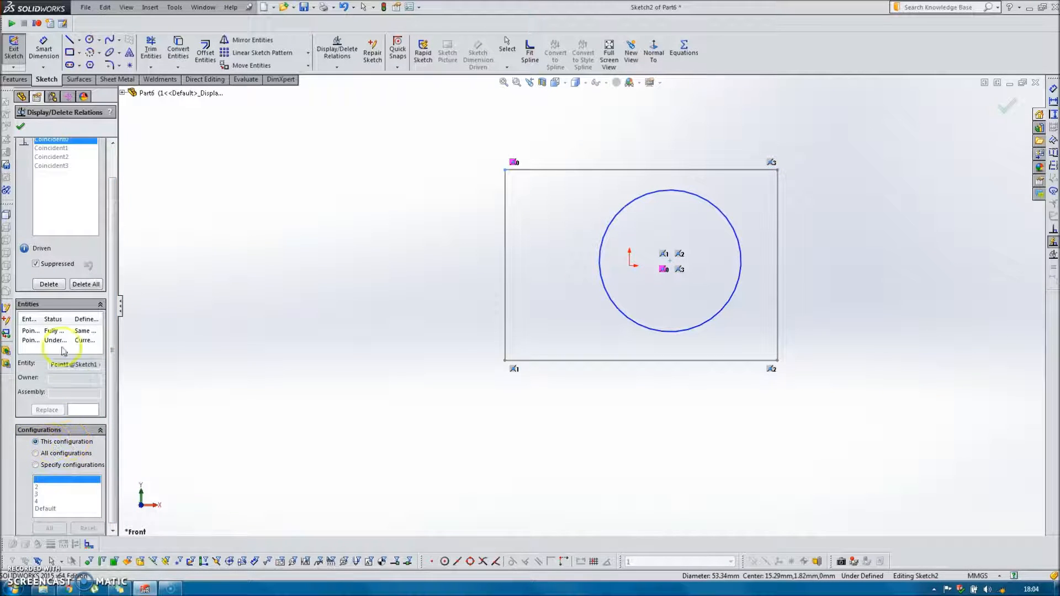
{"action": "left_click", "coordinate": [35, 264]}
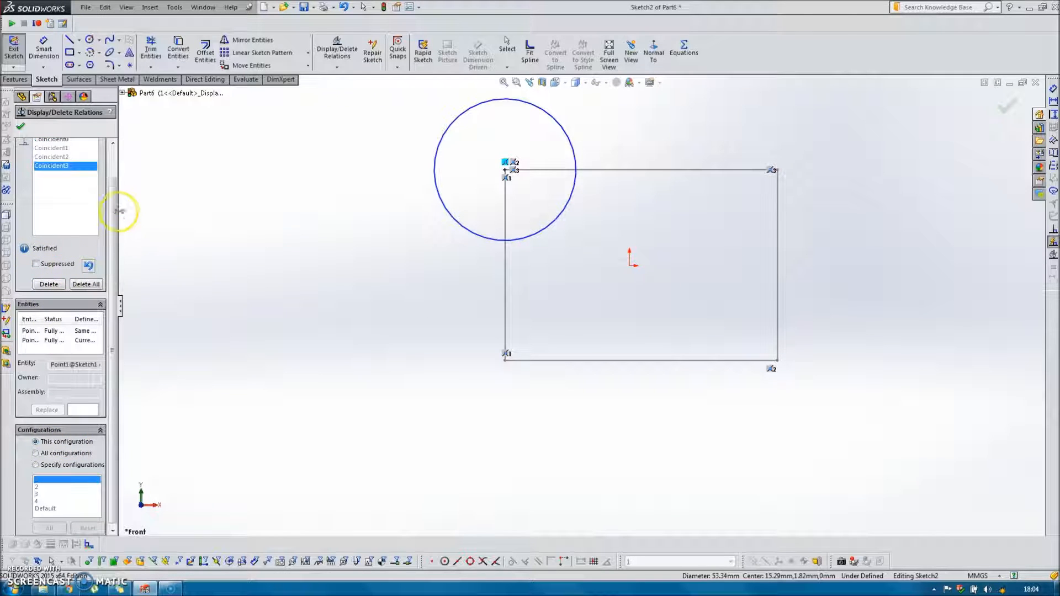
{"action": "left_click", "coordinate": [21, 129]}
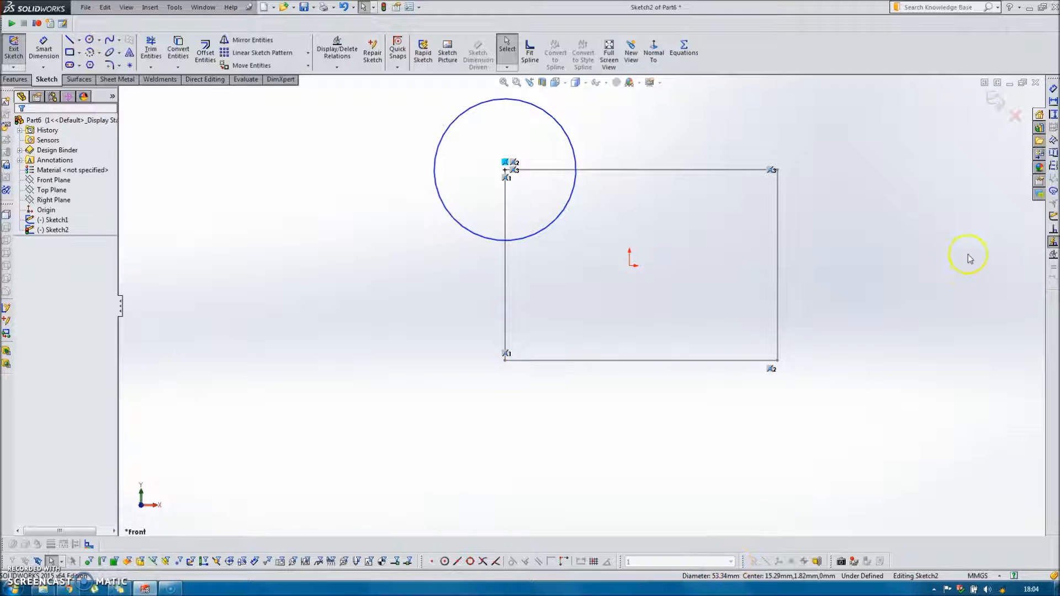
{"action": "left_click", "coordinate": [994, 102]}
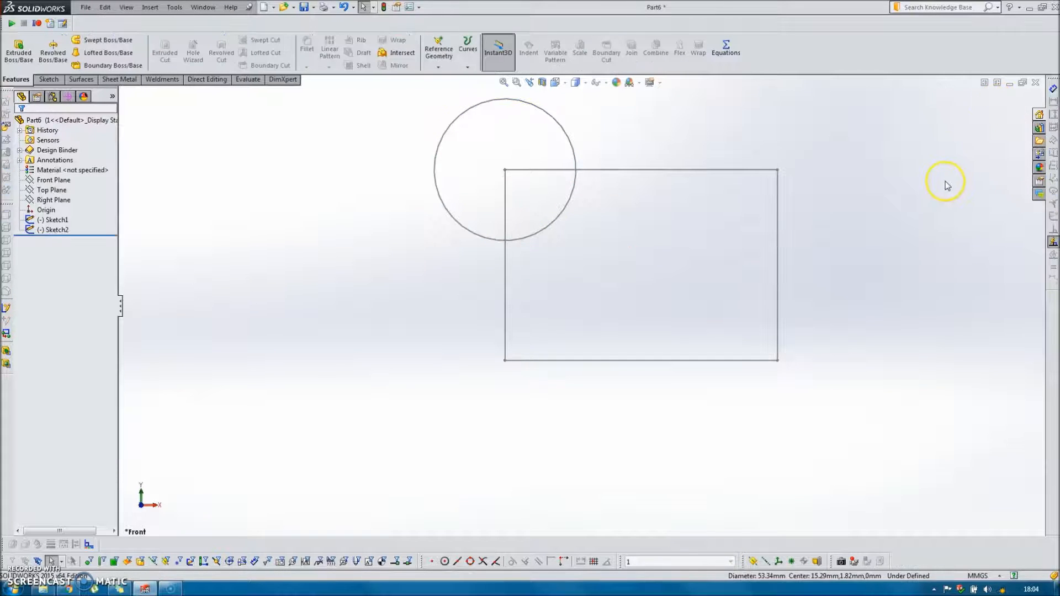
In configuration 2, edit the circle's sketch to unsuppress the lower-left corner relation Coincident1 for this configuration only, and exit the sketch.
{"action": "left_click", "coordinate": [728, 561]}
{"action": "left_click", "coordinate": [664, 527]}
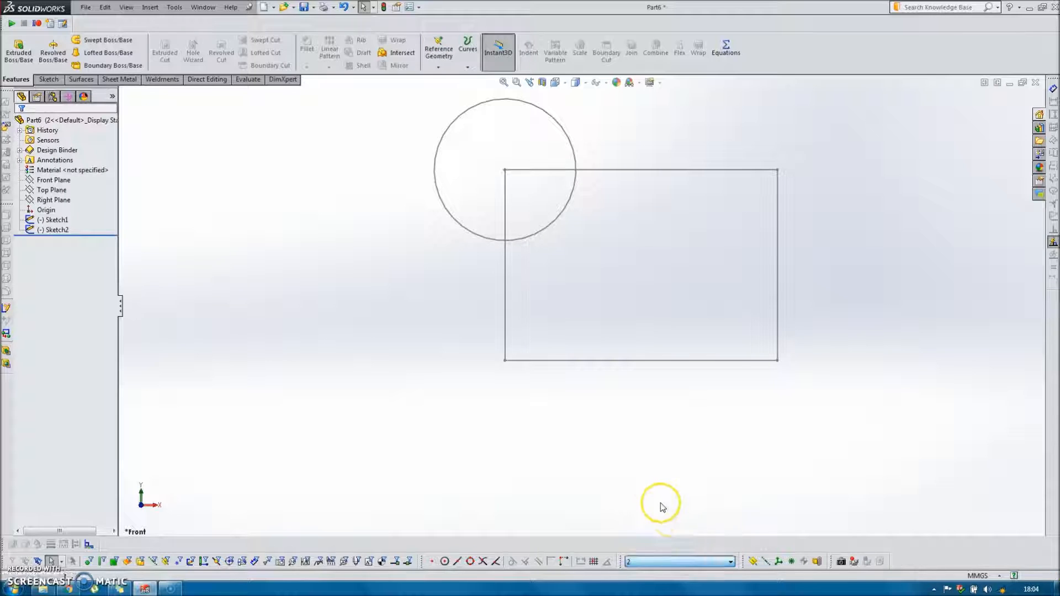
{"action": "double_click", "coordinate": [475, 235]}
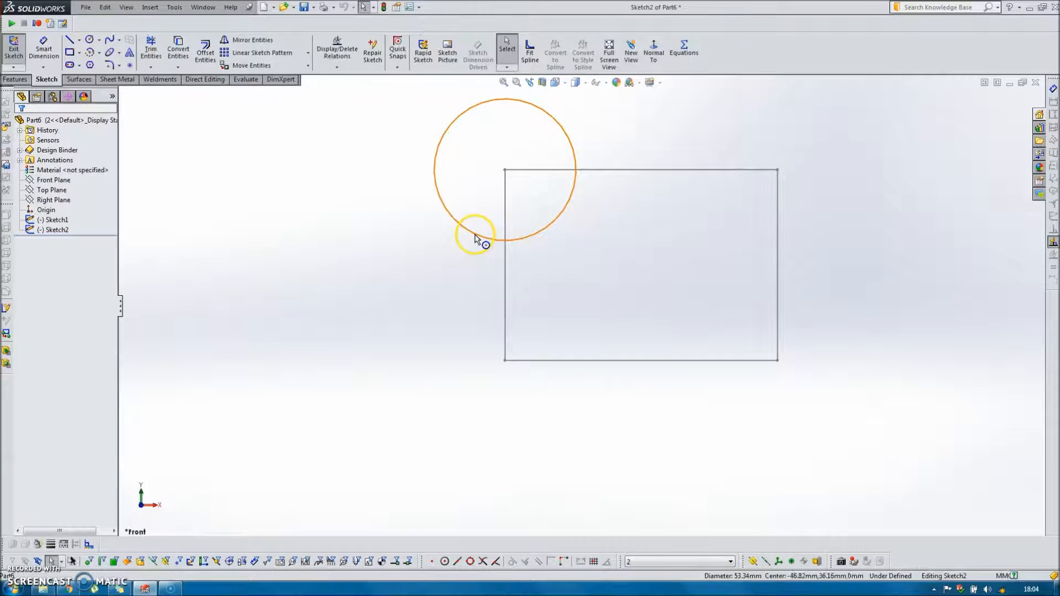
{"action": "left_click", "coordinate": [334, 47]}
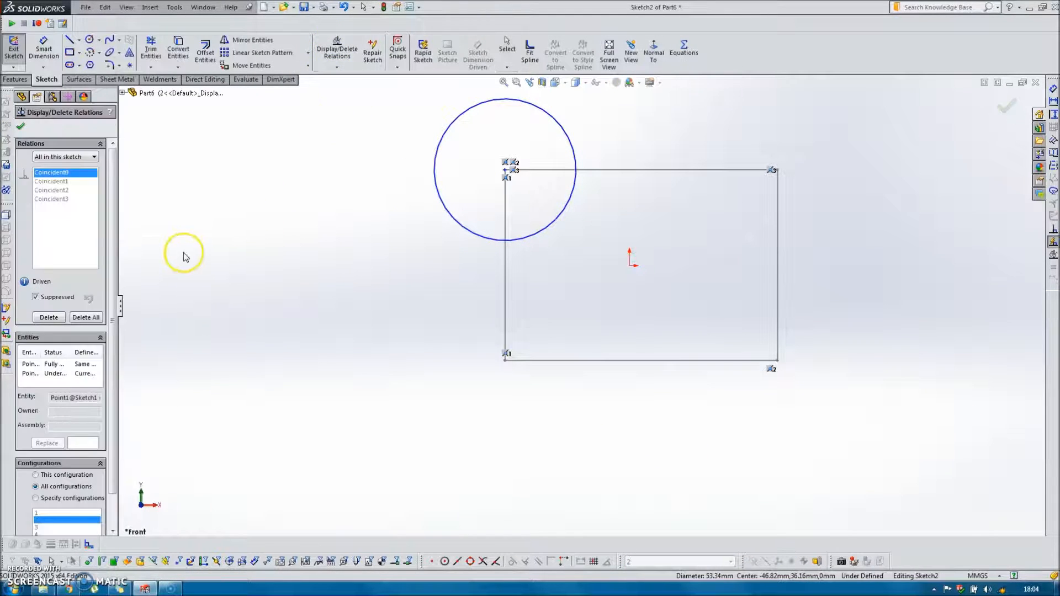
{"action": "left_click", "coordinate": [65, 182]}
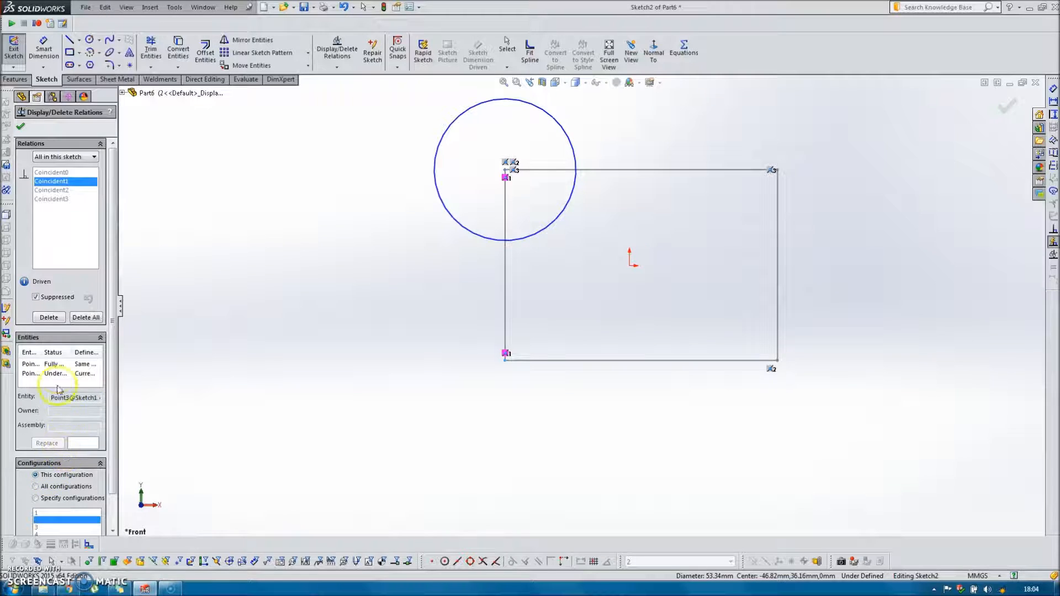
{"action": "left_click", "coordinate": [35, 297]}
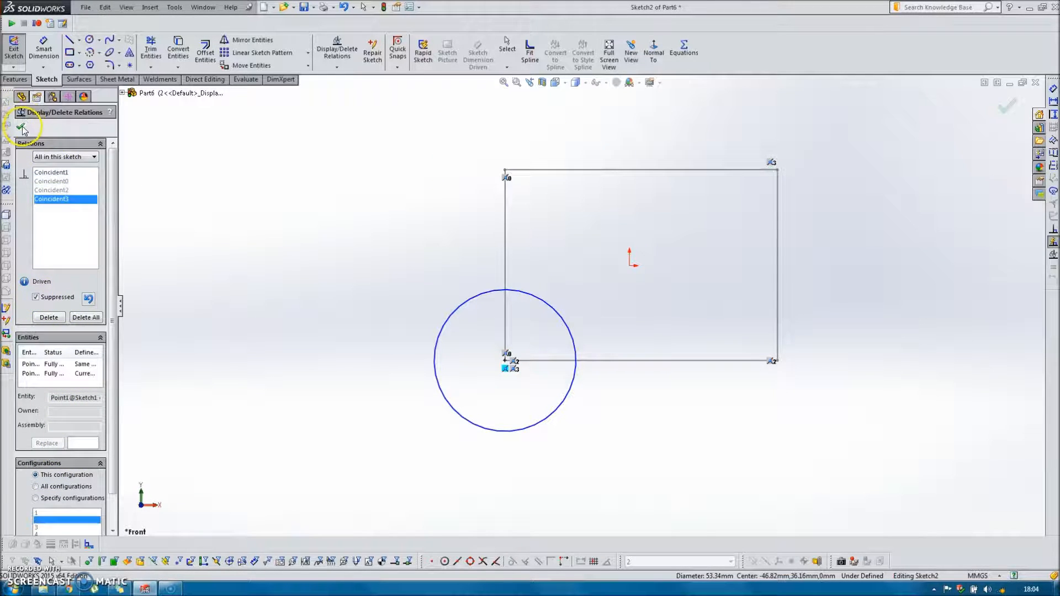
{"action": "left_click", "coordinate": [21, 128]}
{"action": "left_click", "coordinate": [1007, 104]}
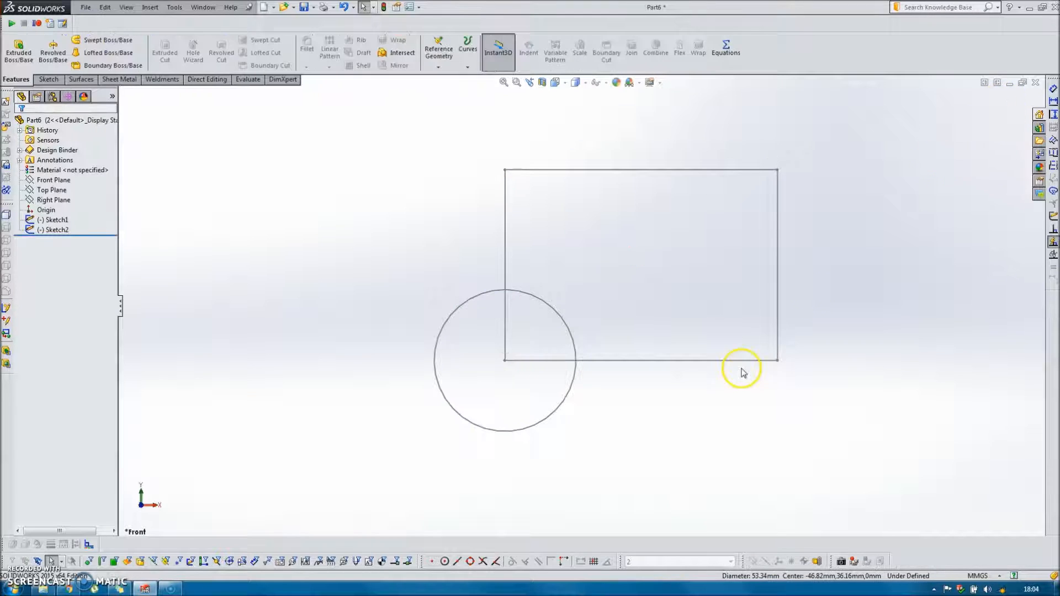
In configuration 3, edit the circle's sketch to unsuppress the lower-right corner relation Coincident2 for this configuration only, and exit the sketch.
{"action": "left_click", "coordinate": [729, 562]}
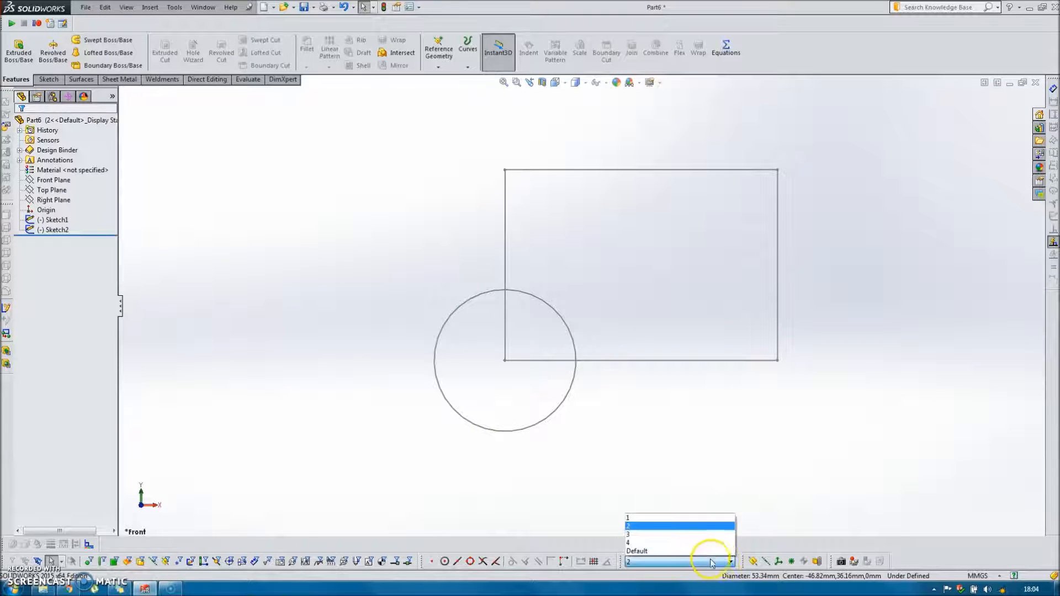
{"action": "left_click", "coordinate": [643, 533]}
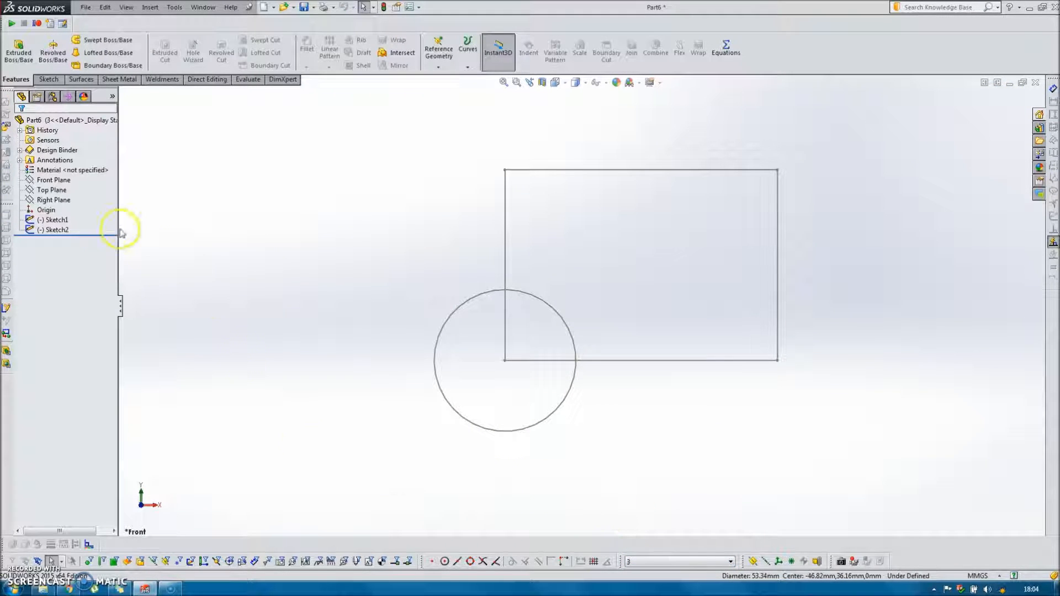
{"action": "double_click", "coordinate": [449, 319]}
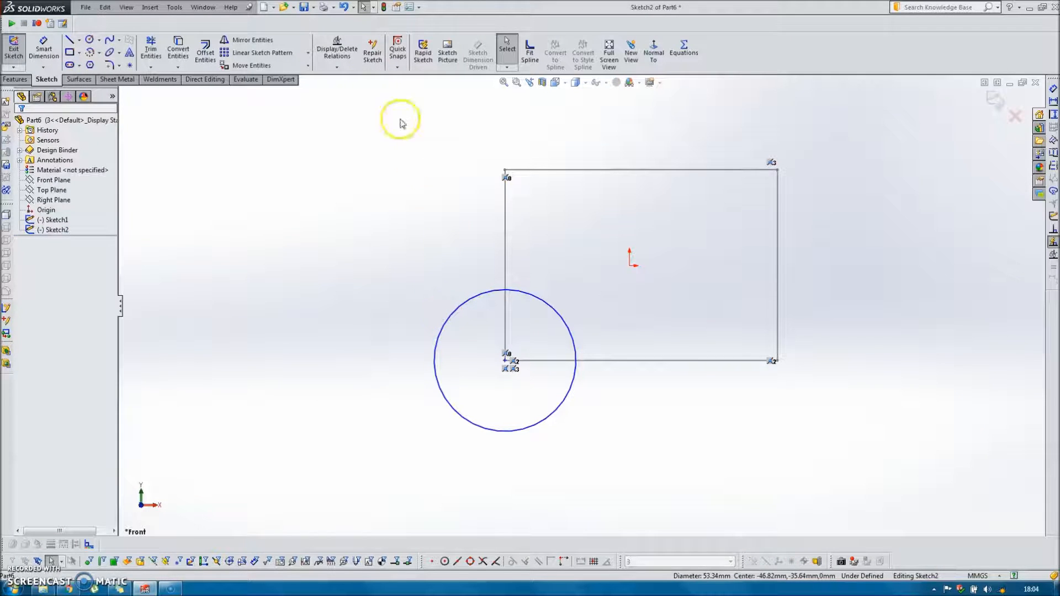
{"action": "left_click", "coordinate": [337, 50]}
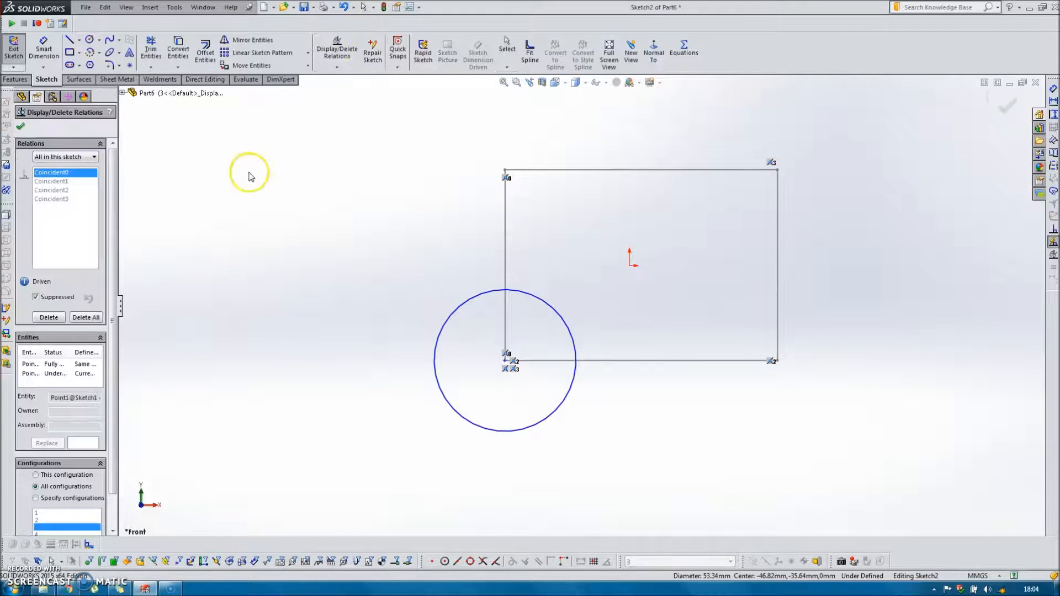
{"action": "left_click", "coordinate": [61, 190]}
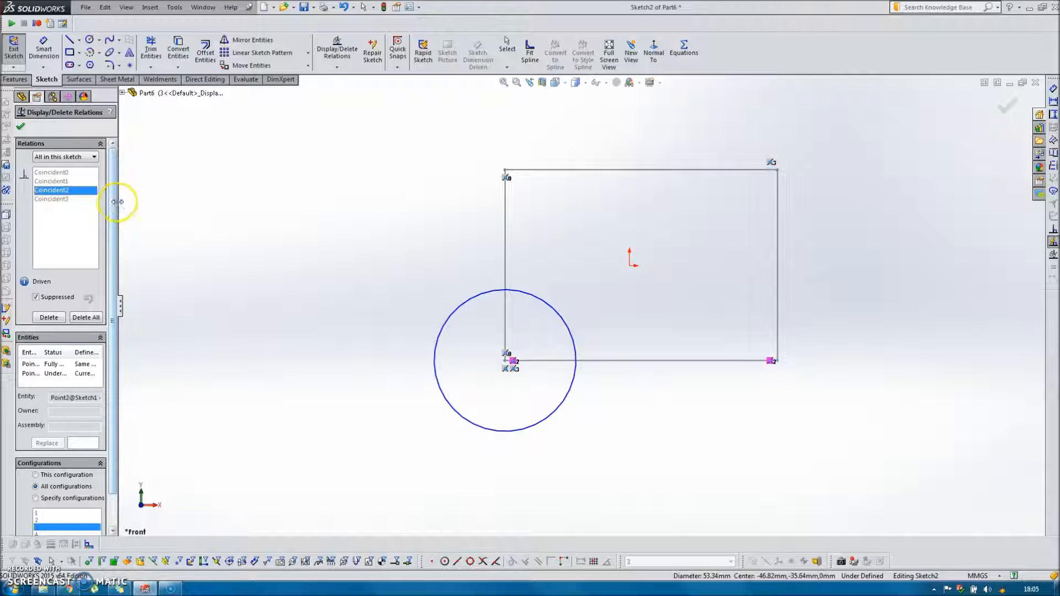
{"action": "scroll", "coordinate": [117, 212], "scroll_direction": "down", "scroll_amount": 3}
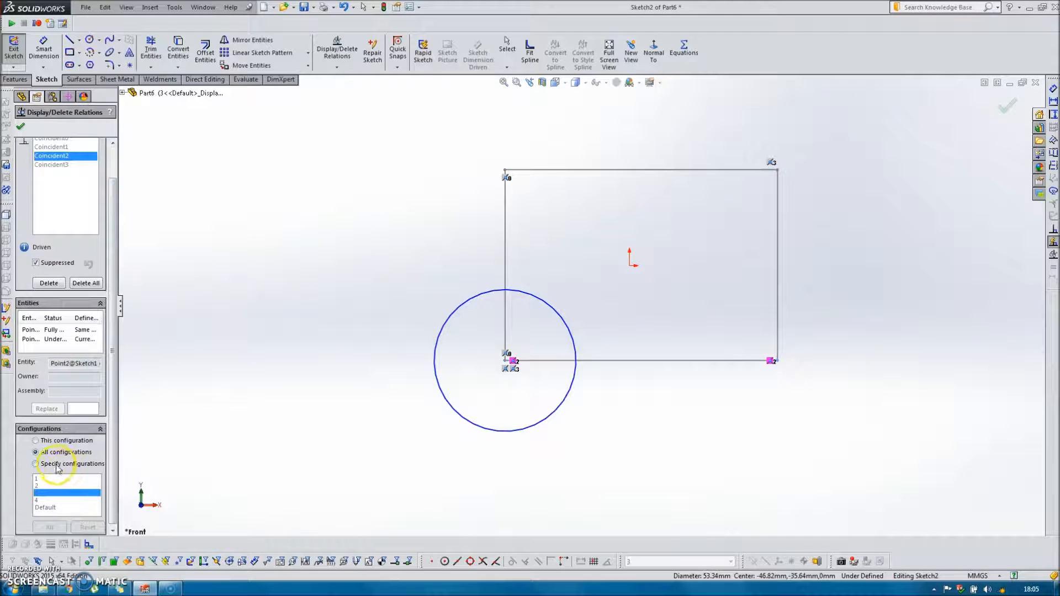
{"action": "left_click", "coordinate": [43, 265]}
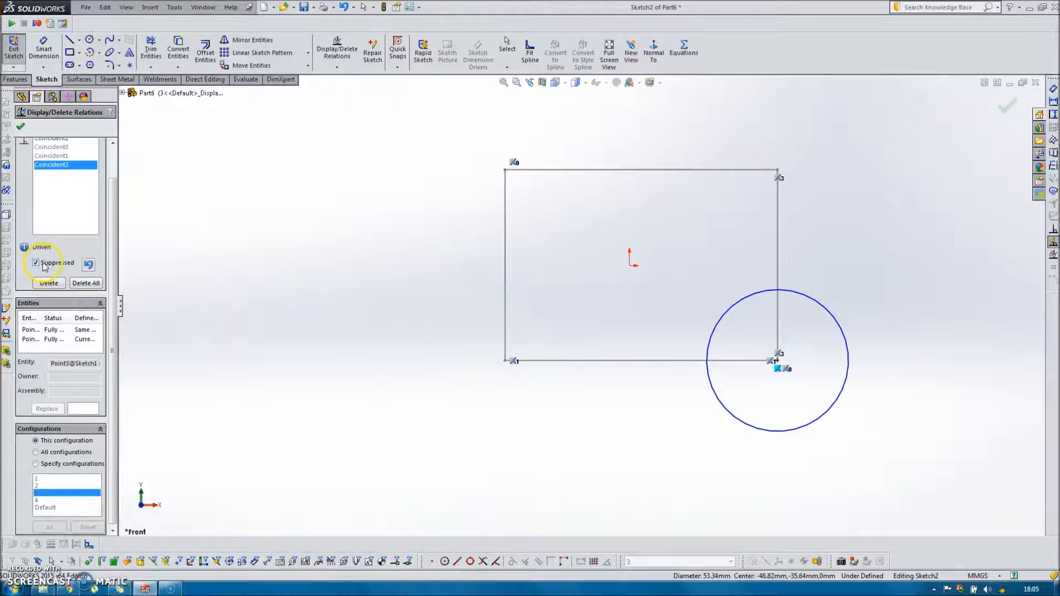
{"action": "left_click", "coordinate": [21, 127]}
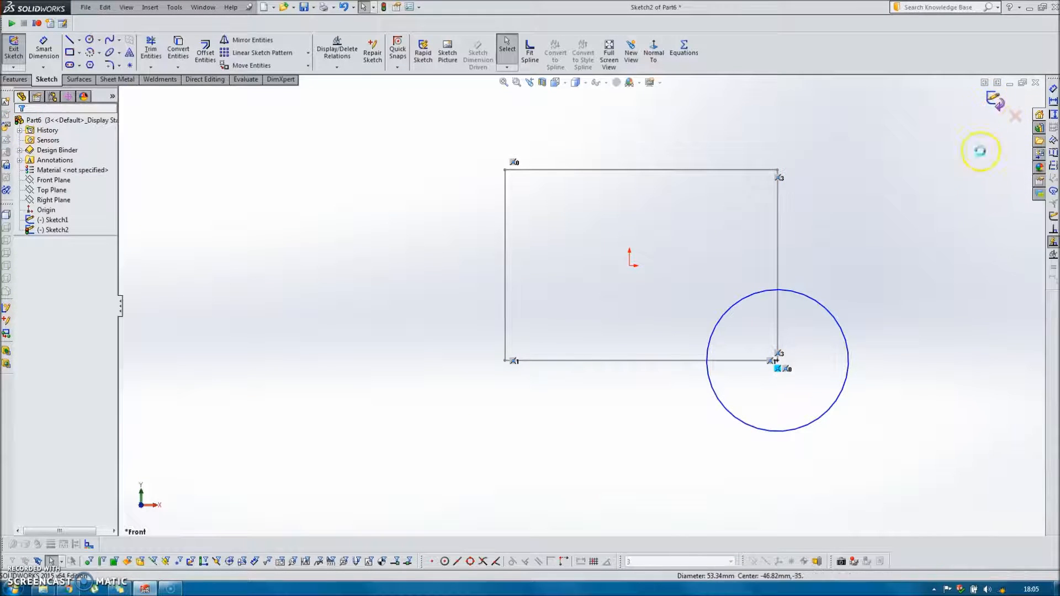
{"action": "left_click", "coordinate": [999, 110]}
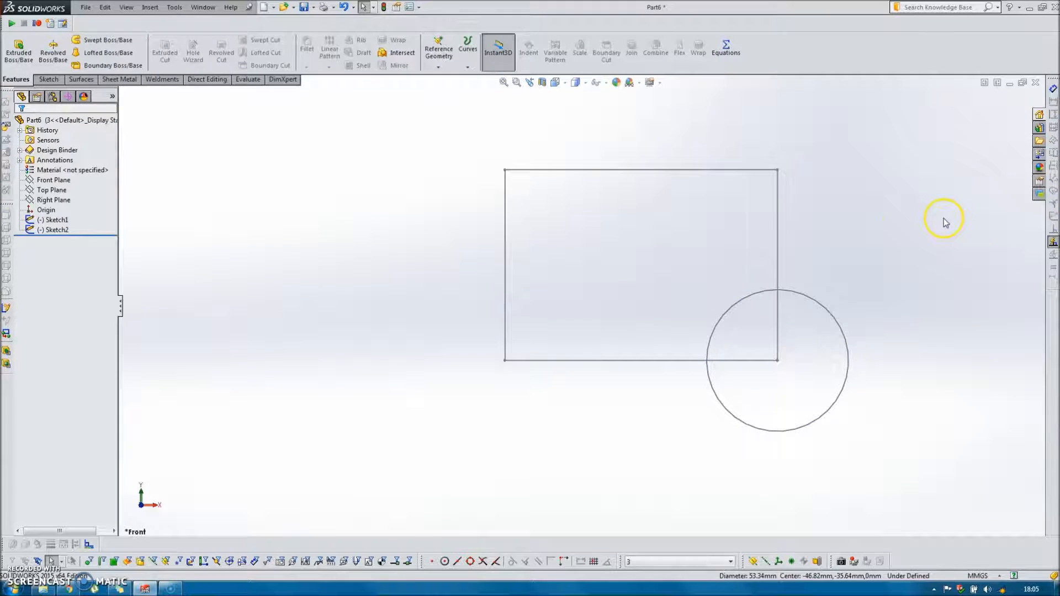
In configuration 4, edit the circle's sketch to unsuppress the upper-right corner relation Coincident3 for this configuration only, and exit the sketch.
{"action": "left_click", "coordinate": [729, 561]}
{"action": "left_click", "coordinate": [651, 542]}
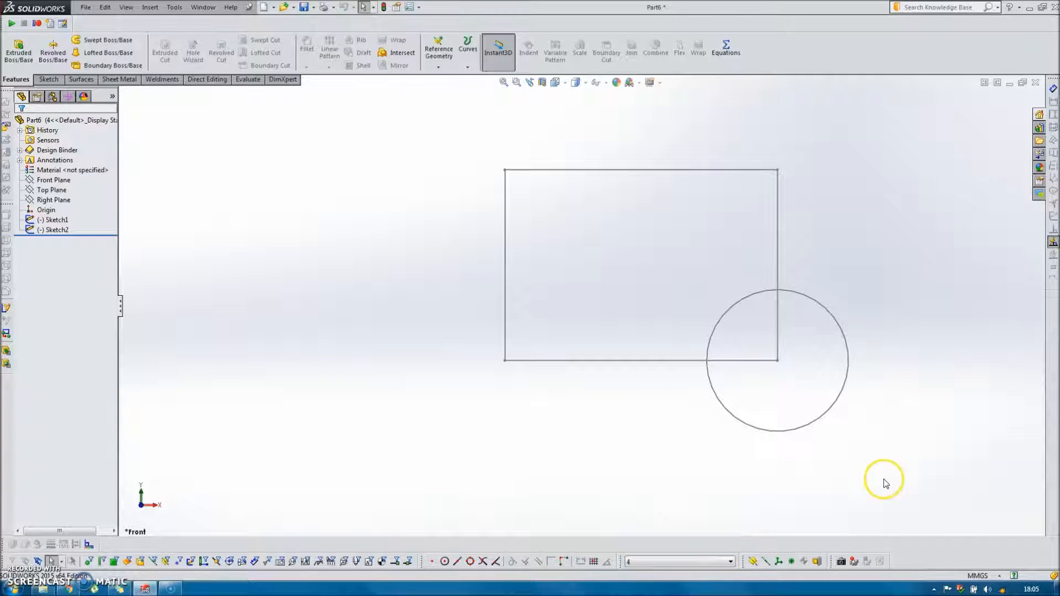
{"action": "double_click", "coordinate": [835, 398]}
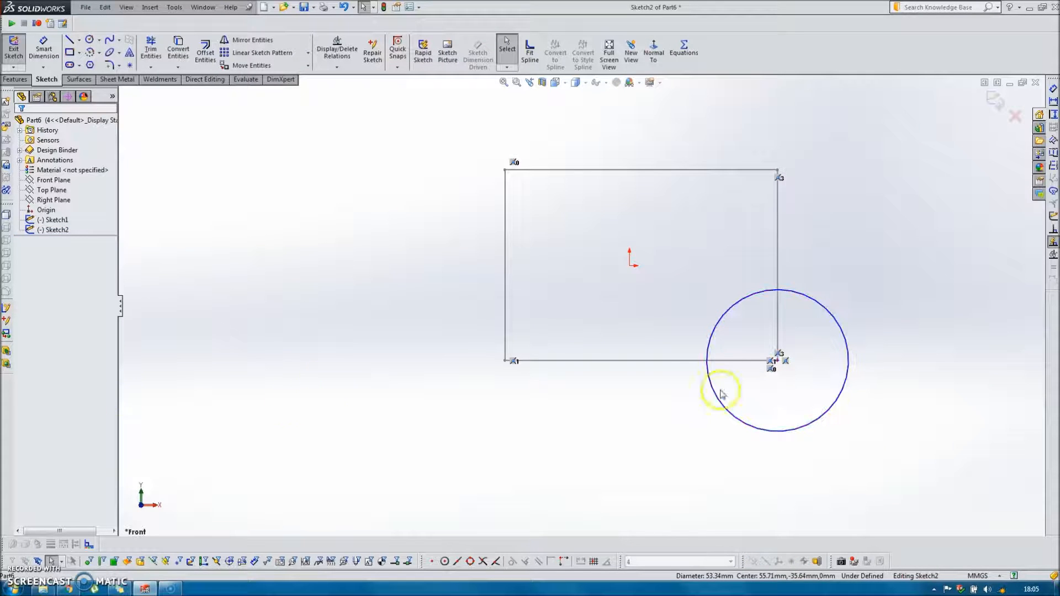
{"action": "left_click", "coordinate": [336, 51]}
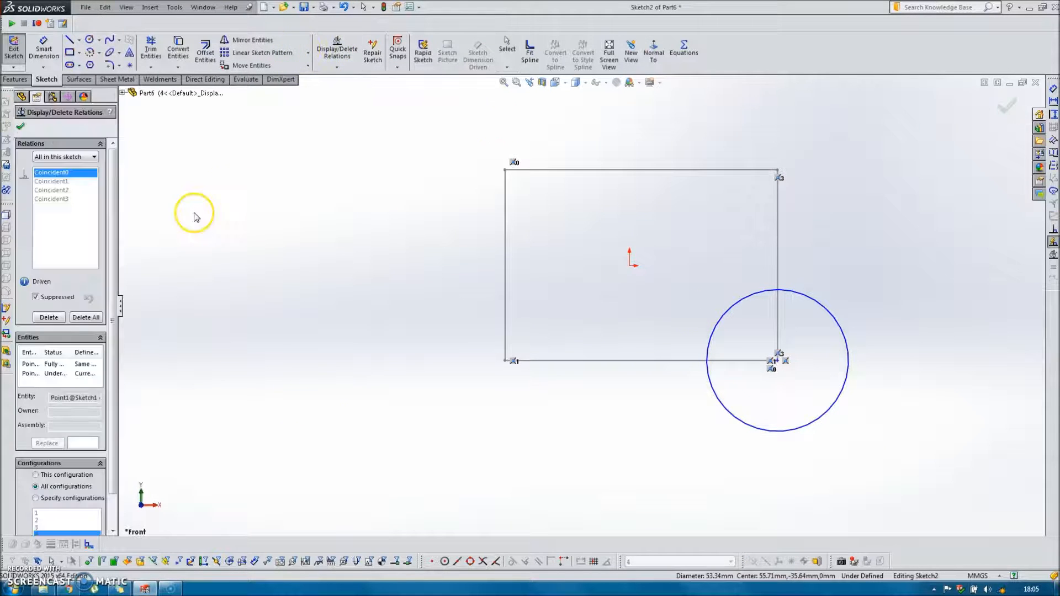
{"action": "left_click", "coordinate": [62, 200]}
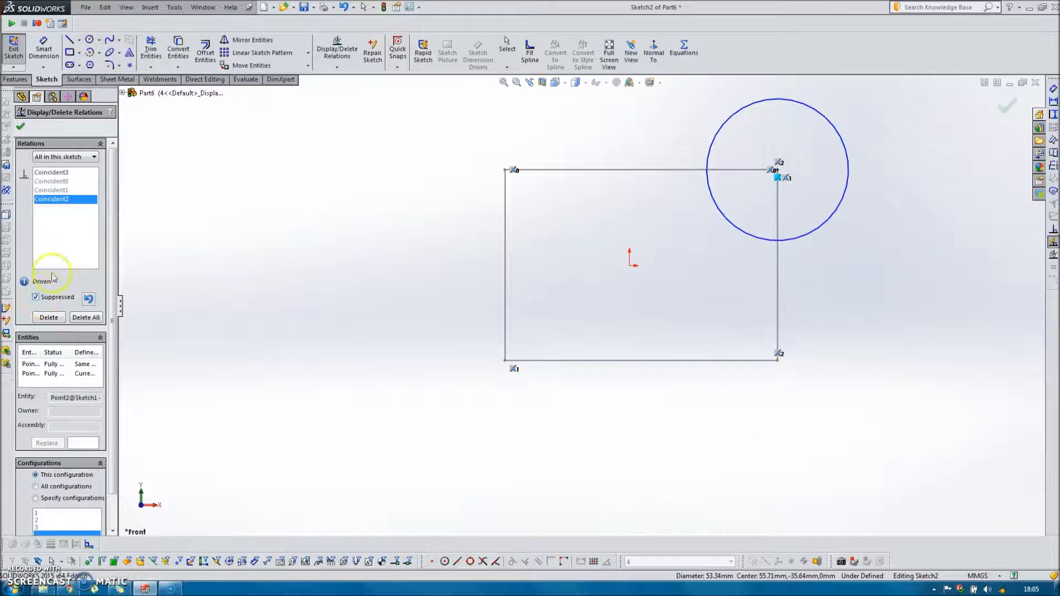
{"action": "left_click", "coordinate": [21, 129]}
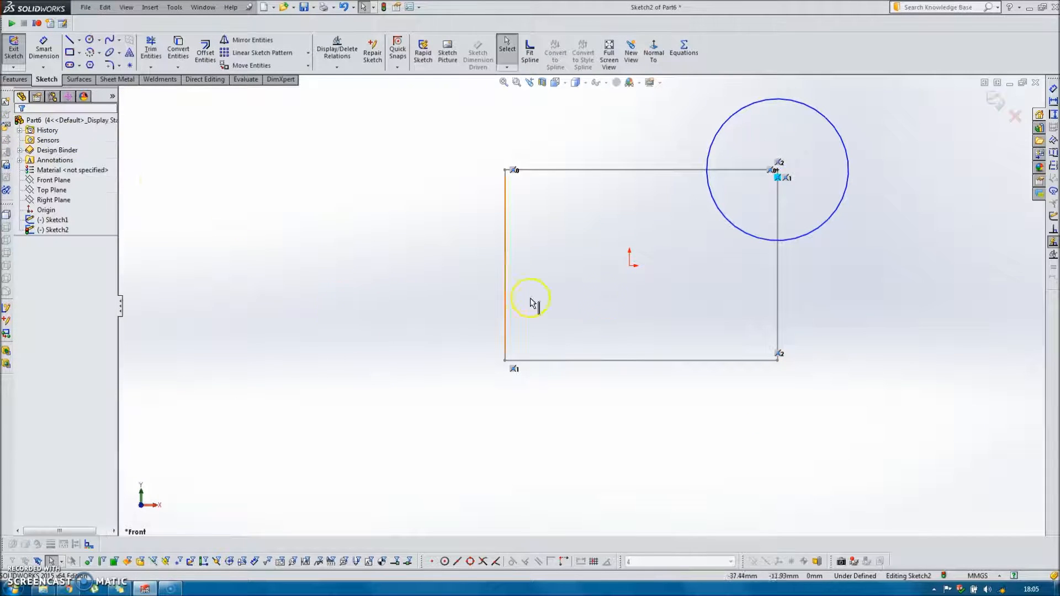
{"action": "left_click", "coordinate": [990, 102]}
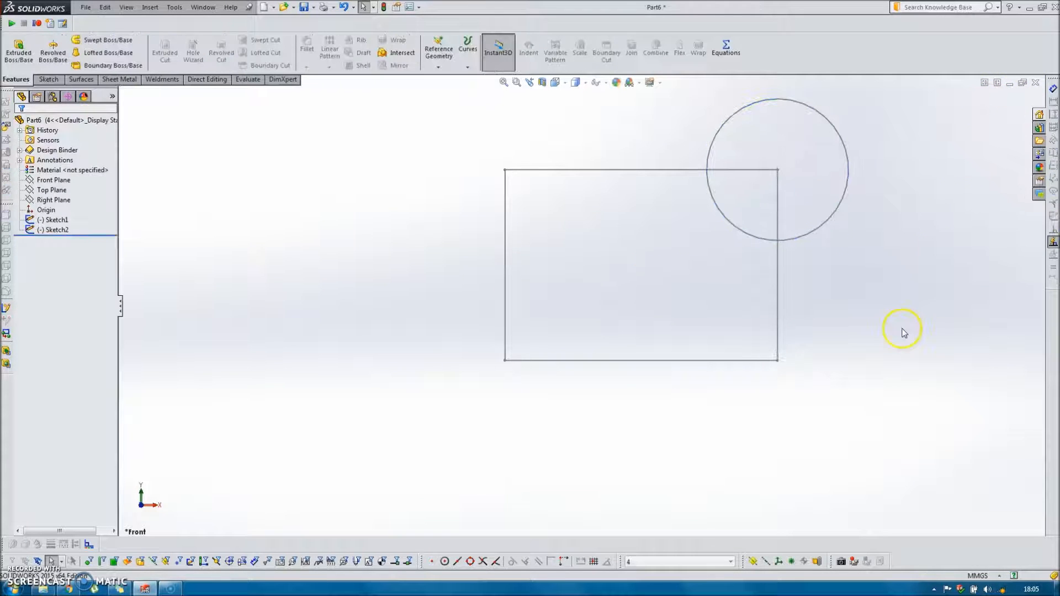
Activate configurations 1, 2, 3 and 4 in turn to check the circle's position on the rectangle's corners.
{"action": "left_click", "coordinate": [718, 564]}
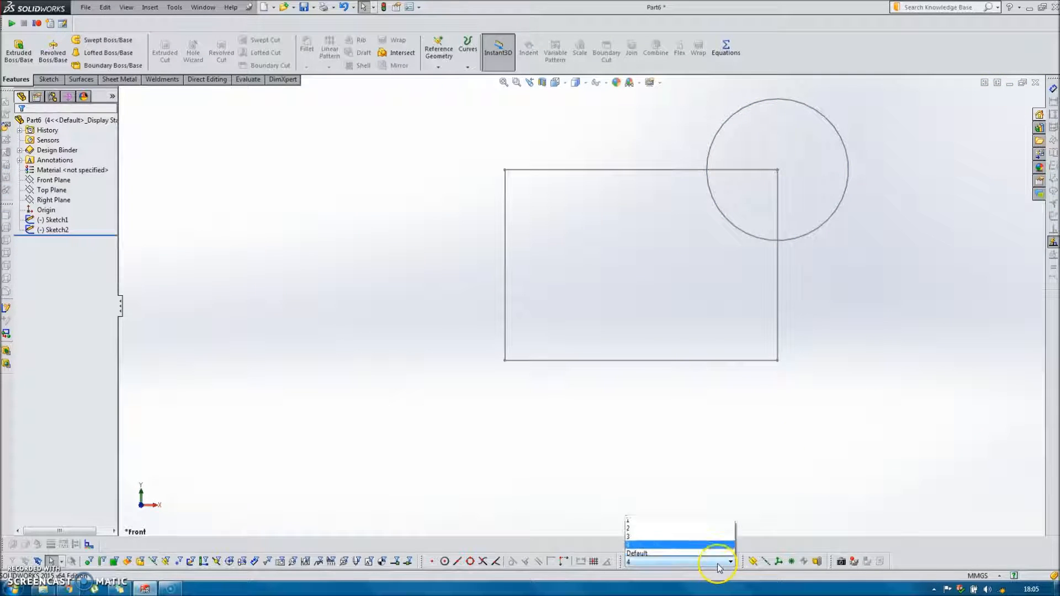
{"action": "left_click", "coordinate": [646, 519]}
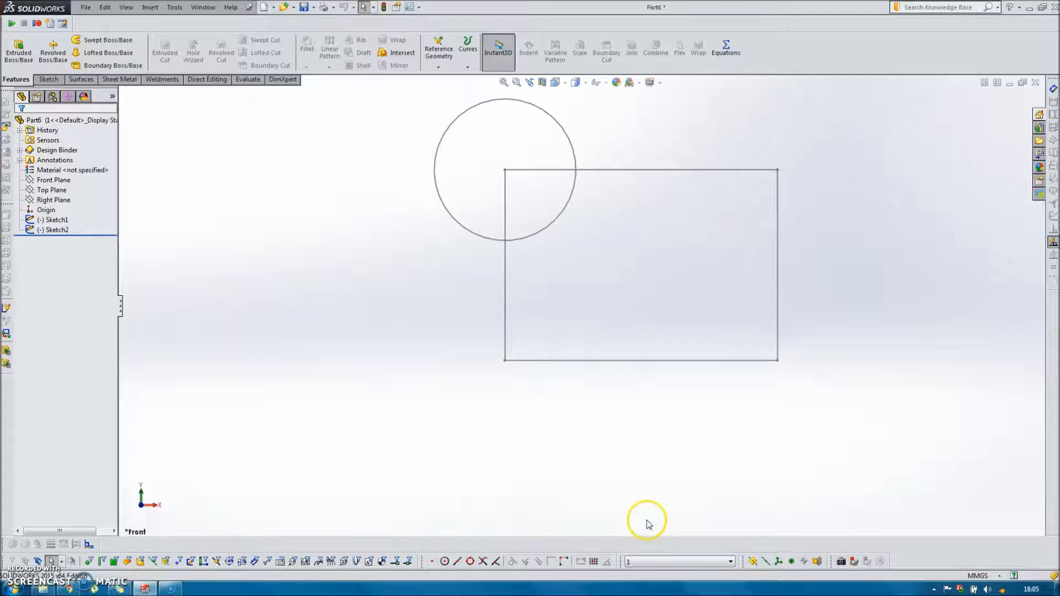
{"action": "left_click", "coordinate": [704, 562]}
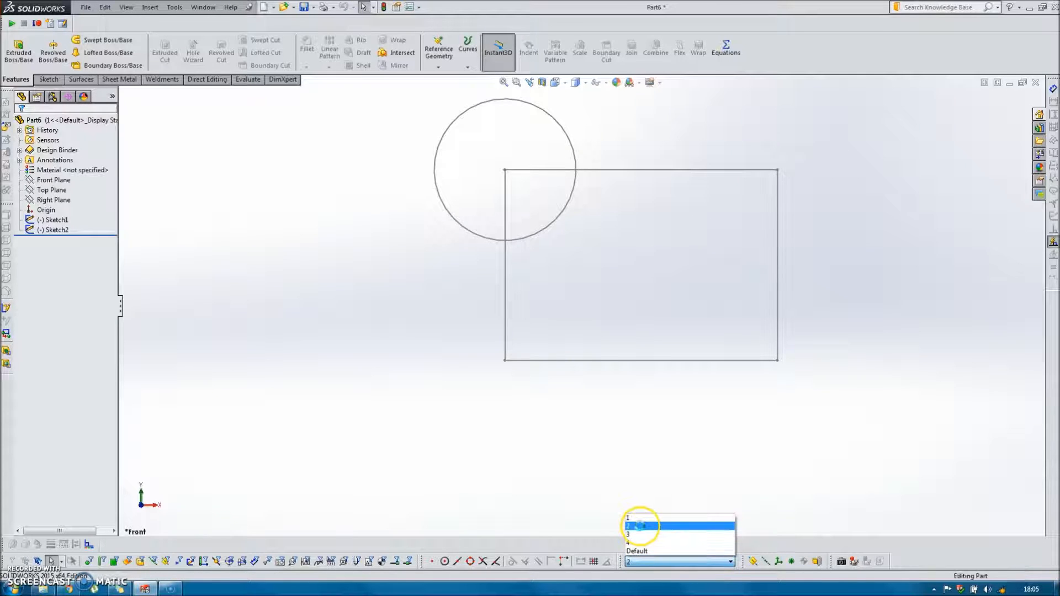
{"action": "left_click", "coordinate": [639, 525]}
{"action": "left_click", "coordinate": [721, 564]}
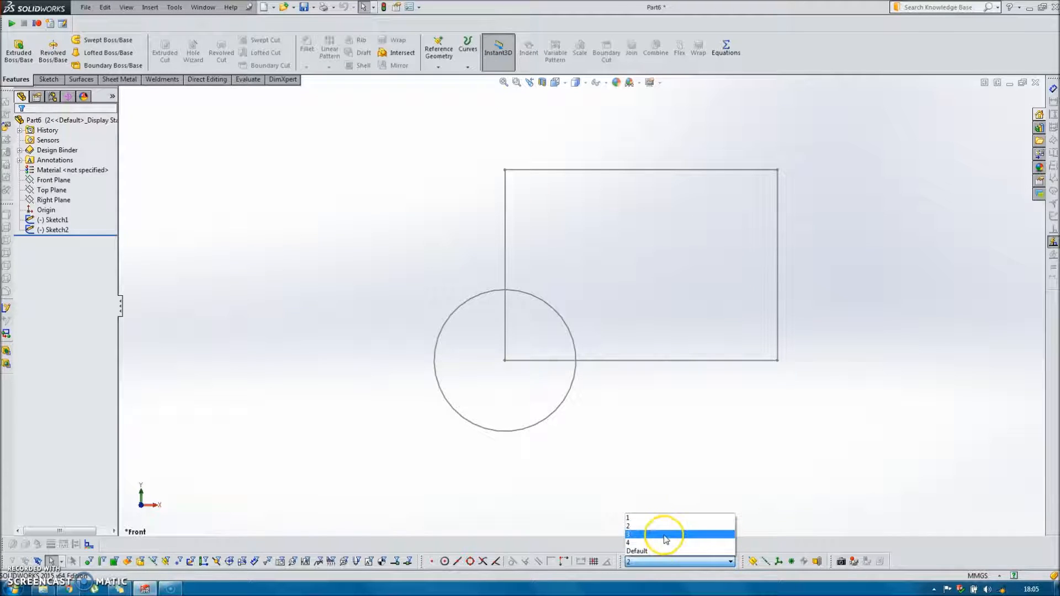
{"action": "left_click", "coordinate": [662, 535]}
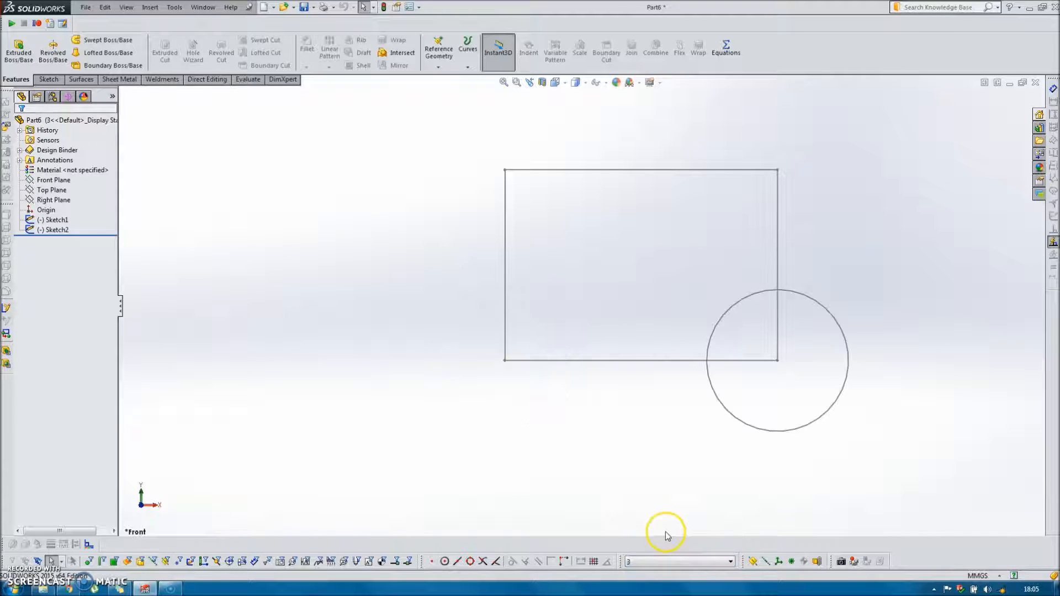
{"action": "left_click", "coordinate": [732, 563]}
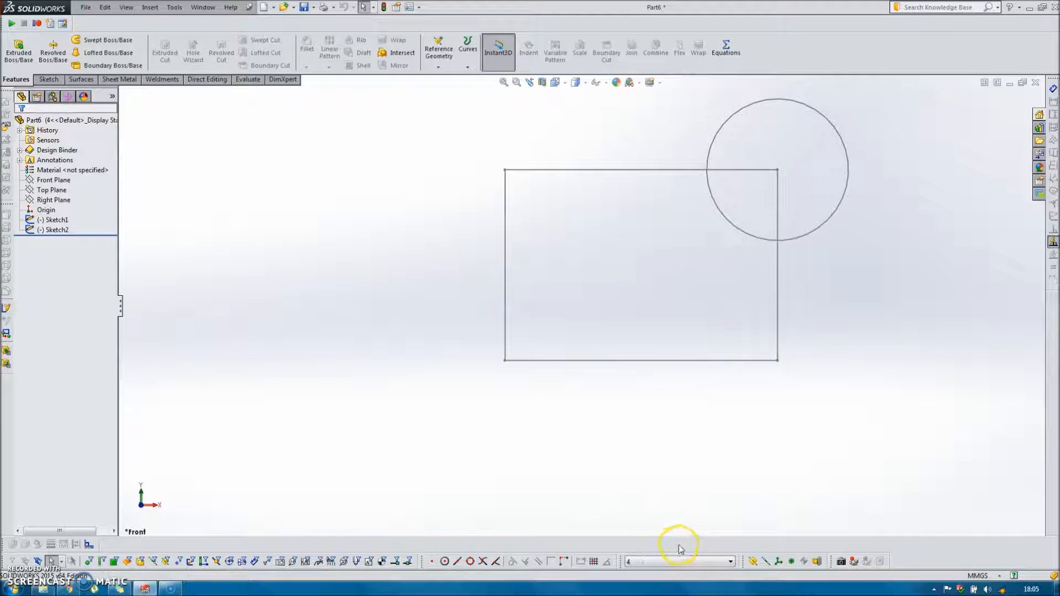
Activate the Default configuration and move the rectangle's upper-right corner down and inward to make the rectangle smaller.
{"action": "left_click", "coordinate": [716, 562]}
{"action": "left_click", "coordinate": [651, 552]}
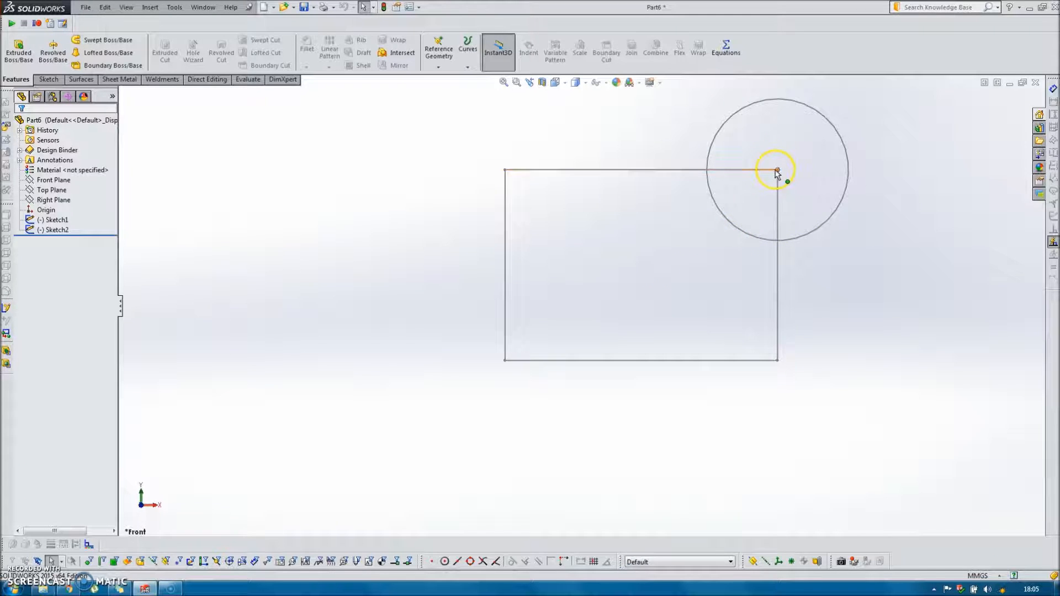
{"action": "left_click_drag", "start_coordinate": [776, 172], "coordinate": [691, 260]}
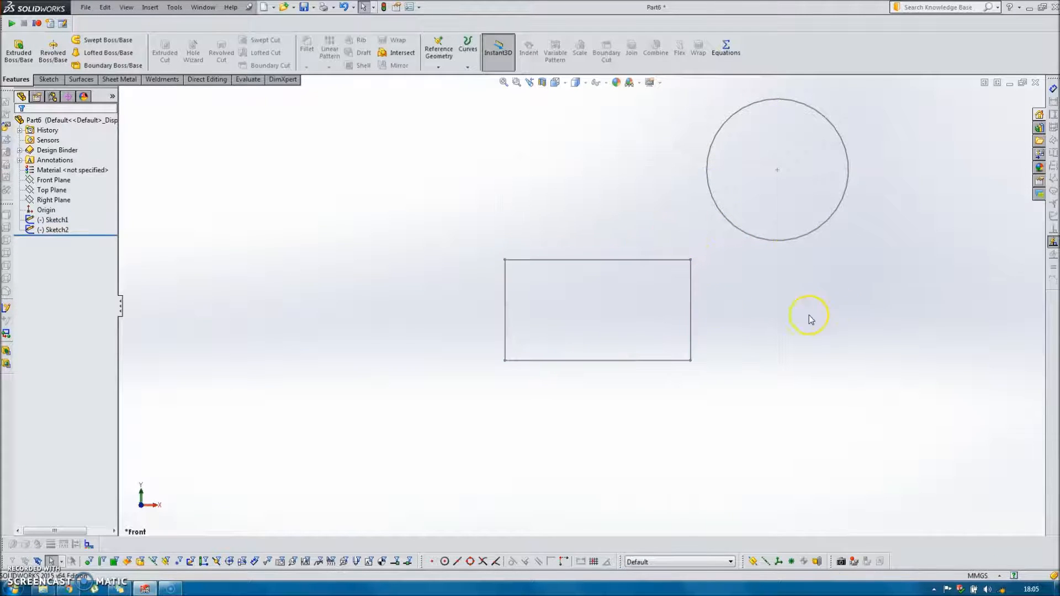
Activate configuration 1 and move the rectangle's upper-left corner, with the circle attached, up and outward.
{"action": "left_click", "coordinate": [707, 562]}
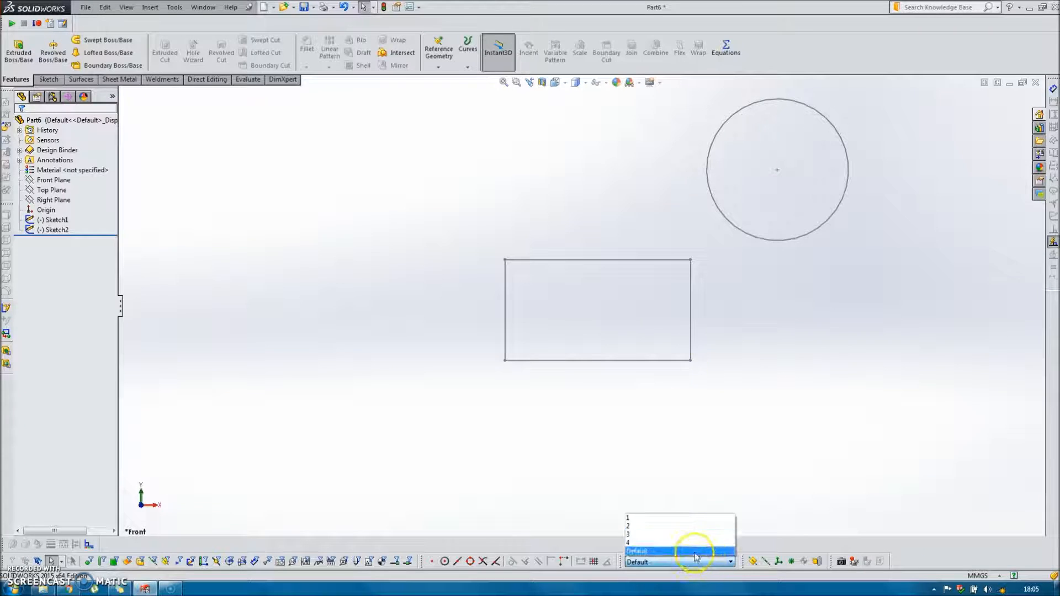
{"action": "left_click", "coordinate": [664, 514]}
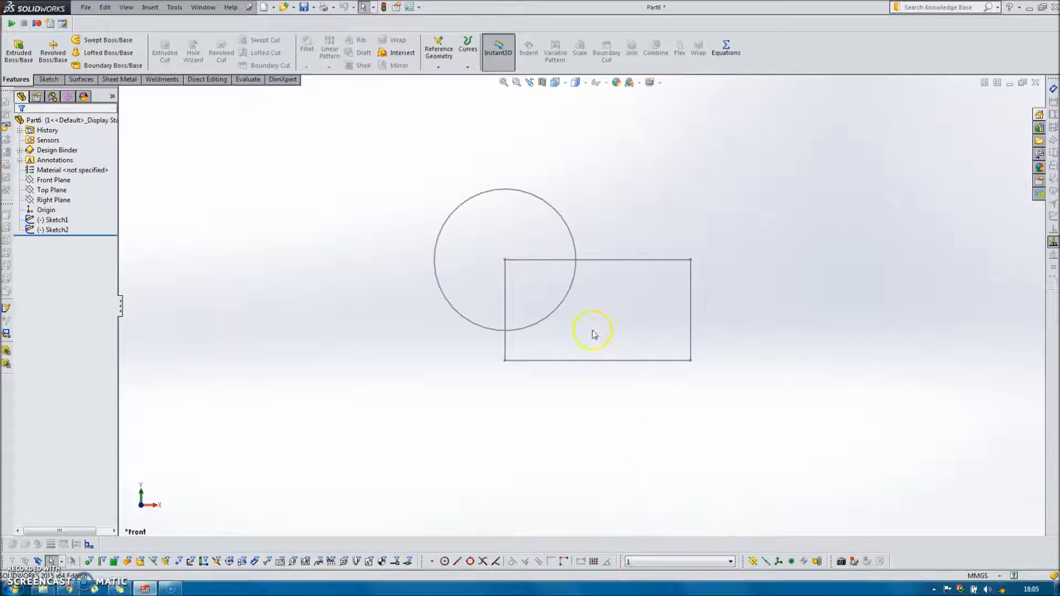
{"action": "left_click_drag", "start_coordinate": [505, 260], "coordinate": [400, 177]}
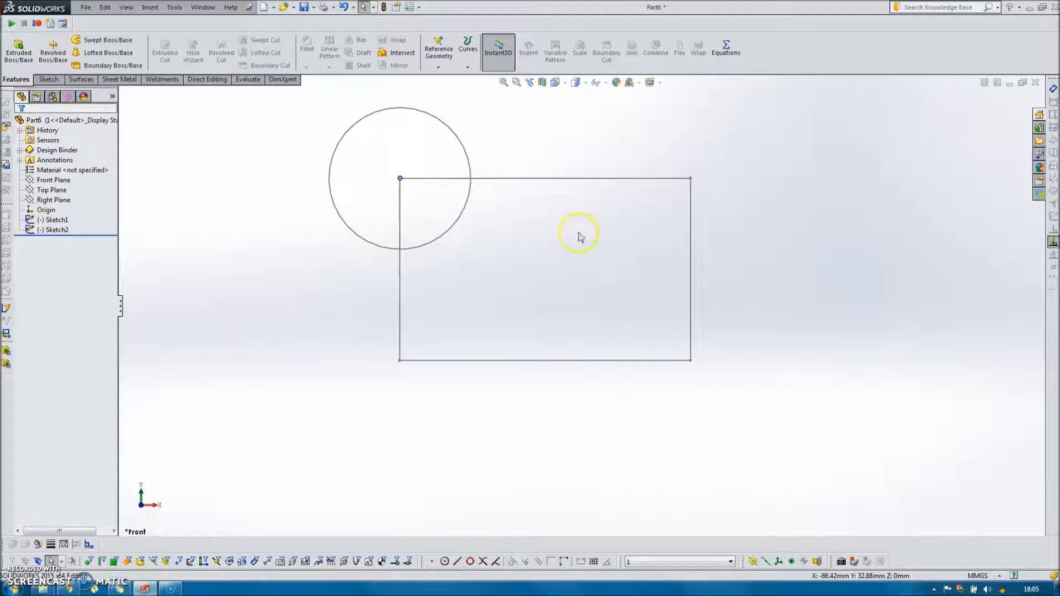
Activate configuration 2 and move the rectangle's lower-left corner slightly down and outward.
{"action": "left_click", "coordinate": [721, 562]}
{"action": "left_click", "coordinate": [641, 521]}
{"action": "left_click_drag", "start_coordinate": [399, 361], "coordinate": [354, 384]}
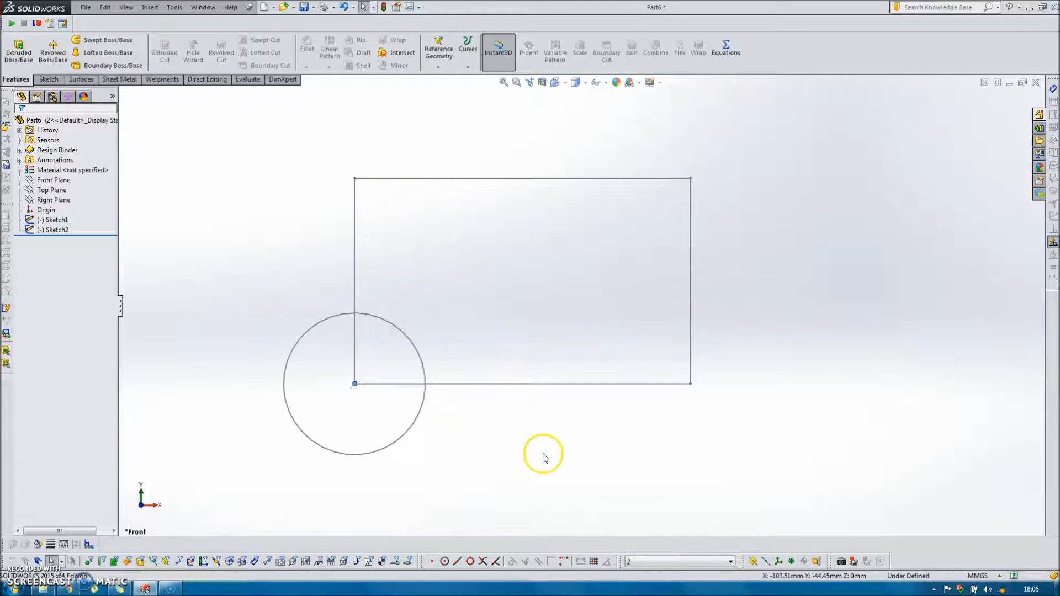
Activate configurations 3 and 4 in turn to check that the circle follows the resized rectangle's corners.
{"action": "left_click", "coordinate": [702, 564]}
{"action": "left_click", "coordinate": [655, 527]}
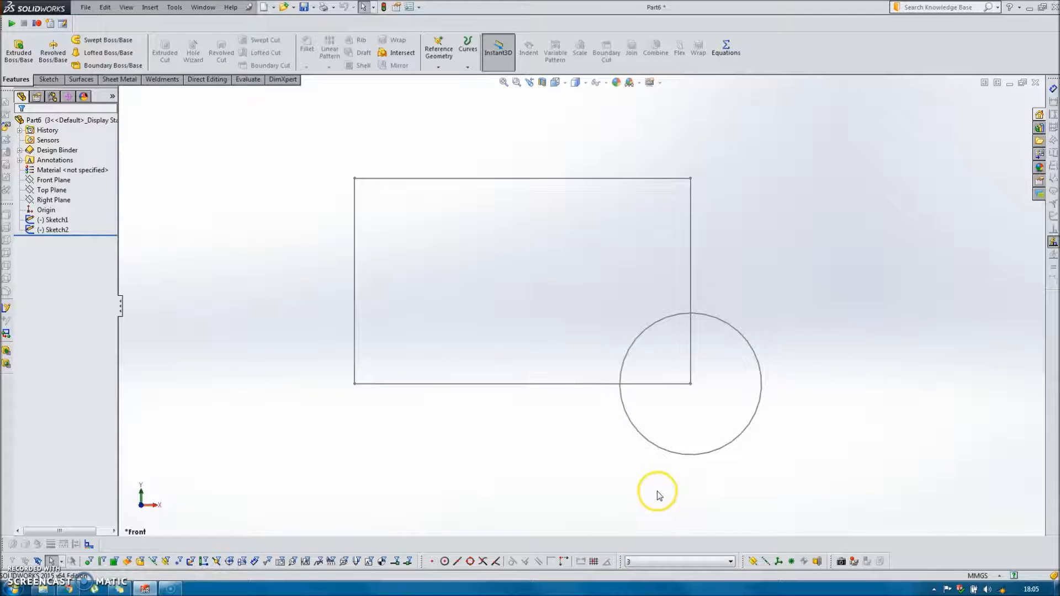
{"action": "left_click", "coordinate": [705, 562]}
{"action": "left_click", "coordinate": [662, 542]}
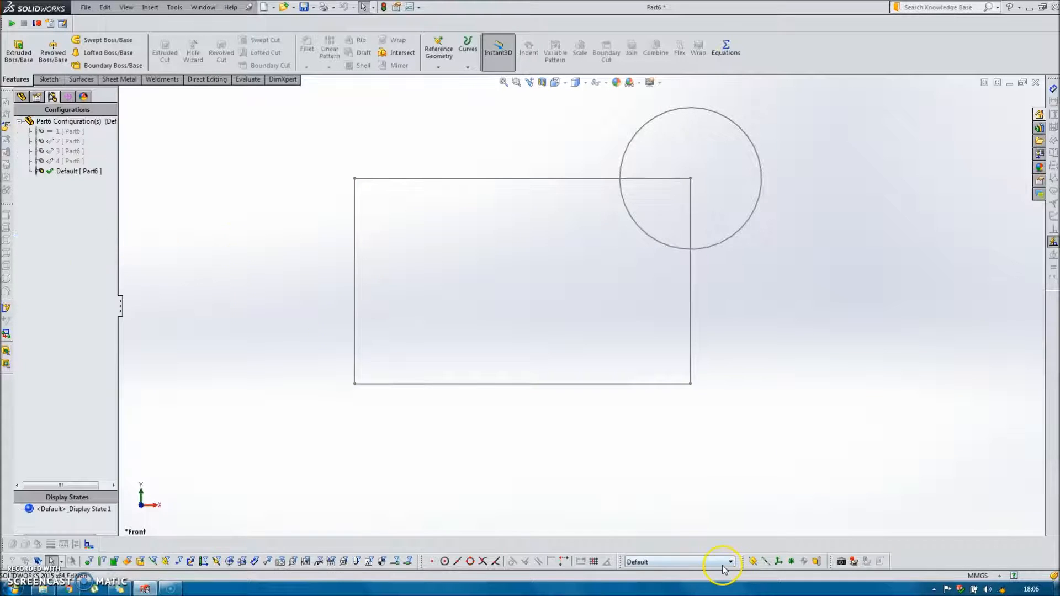
In the Default configuration, edit the circle's sketch and display all its relations in a widened pane.
{"action": "left_click", "coordinate": [730, 562]}
{"action": "left_click", "coordinate": [673, 551]}
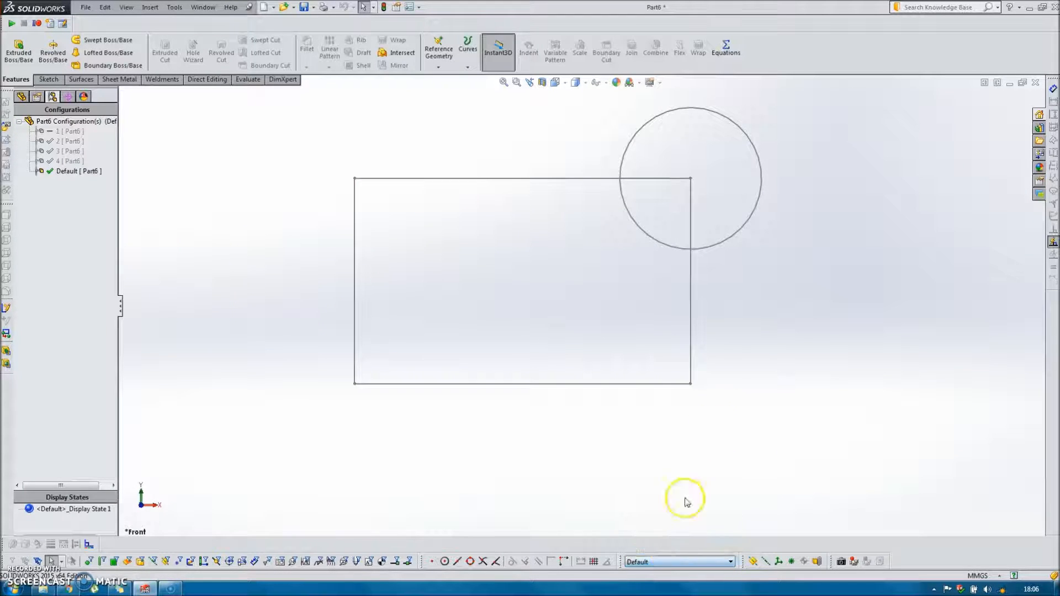
{"action": "double_click", "coordinate": [714, 248]}
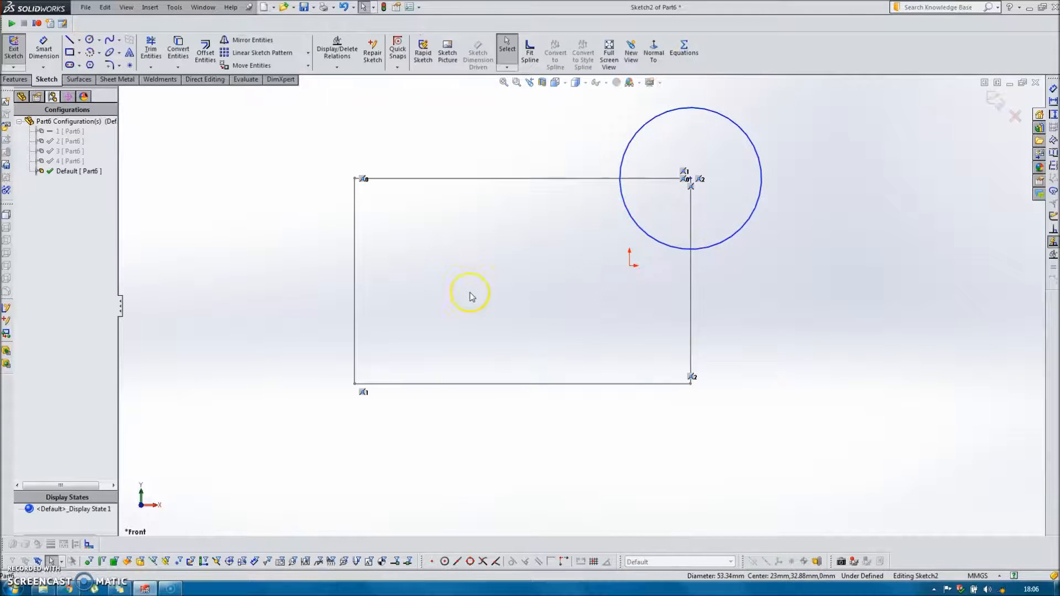
{"action": "left_click", "coordinate": [338, 49]}
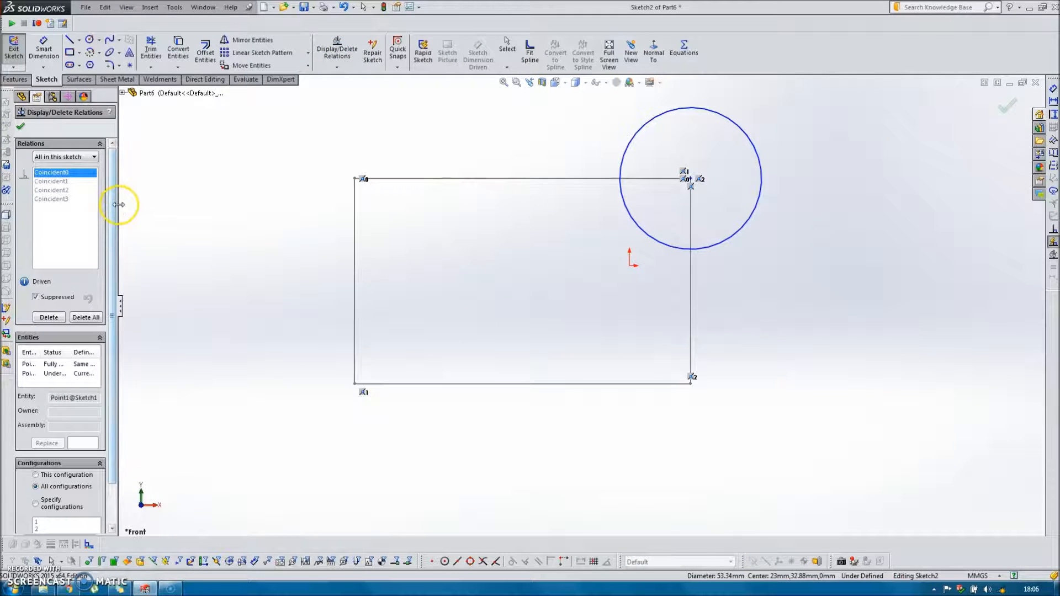
{"action": "left_click_drag", "start_coordinate": [122, 209], "coordinate": [206, 209]}
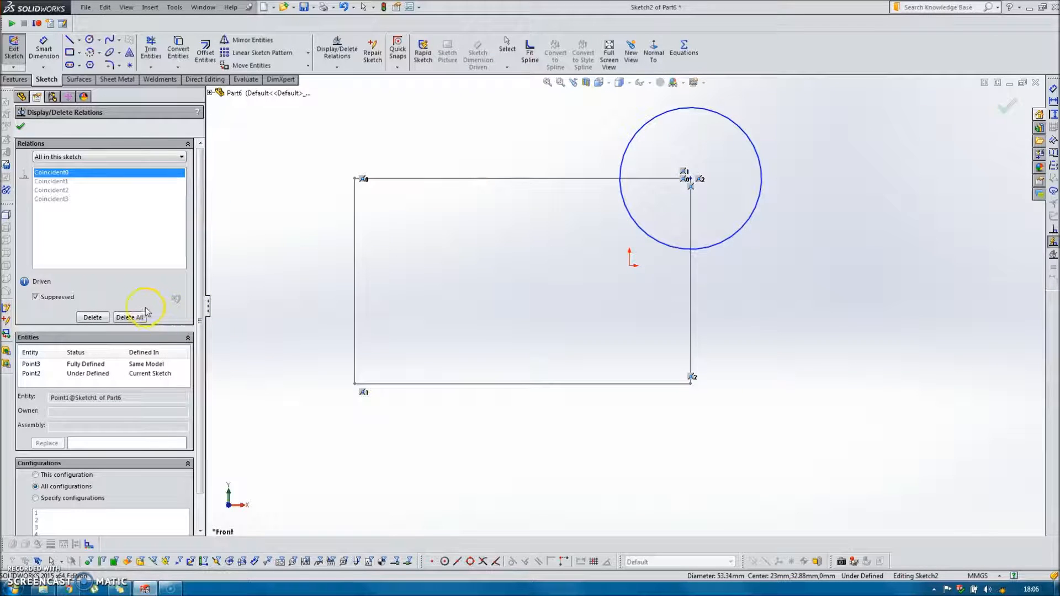
{"action": "mouse_move", "coordinate": [206, 466]}
{"action": "left_mouse_down"}
{"action": "mouse_move", "coordinate": [207, 502]}
{"action": "mouse_move", "coordinate": [207, 476]}
{"action": "left_mouse_up"}
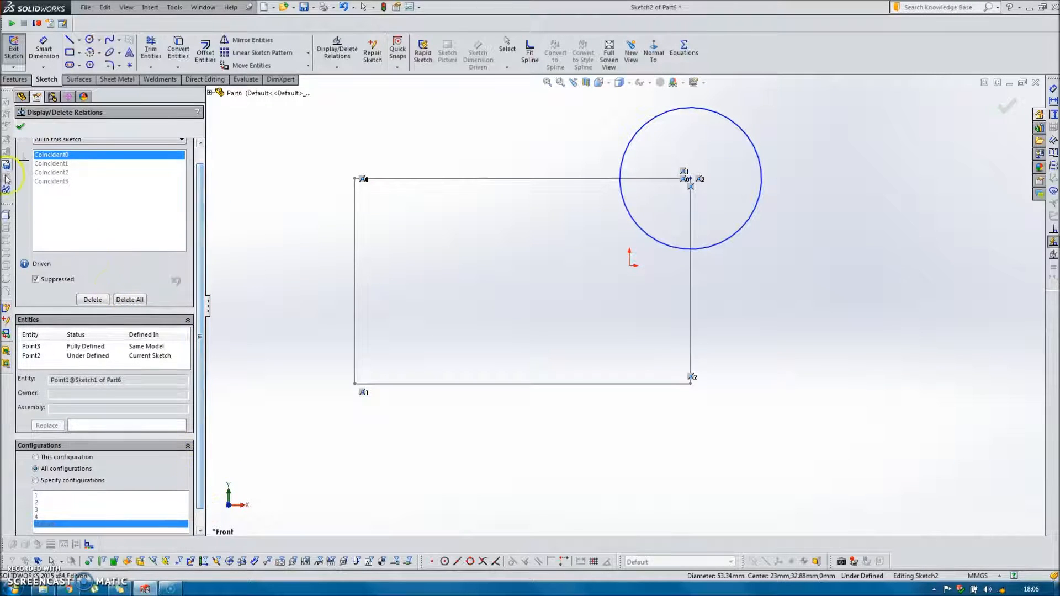
Unsuppress the upper-left corner relation Coincident0 for specified configurations 1 and Default, after trying to exclude Default.
{"action": "left_click", "coordinate": [56, 157]}
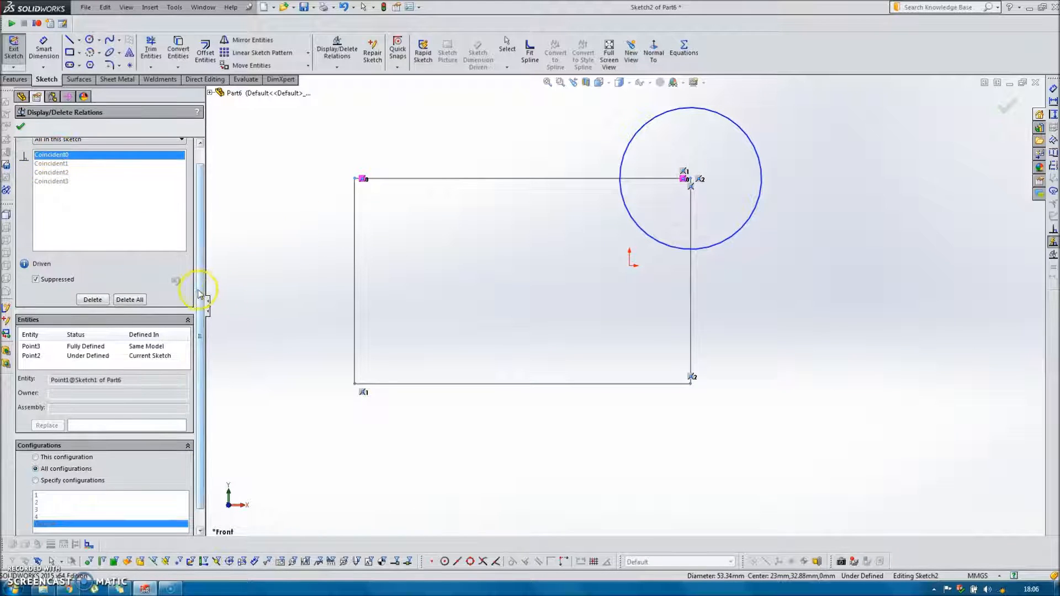
{"action": "scroll", "coordinate": [182, 365], "scroll_direction": "down", "scroll_amount": 1}
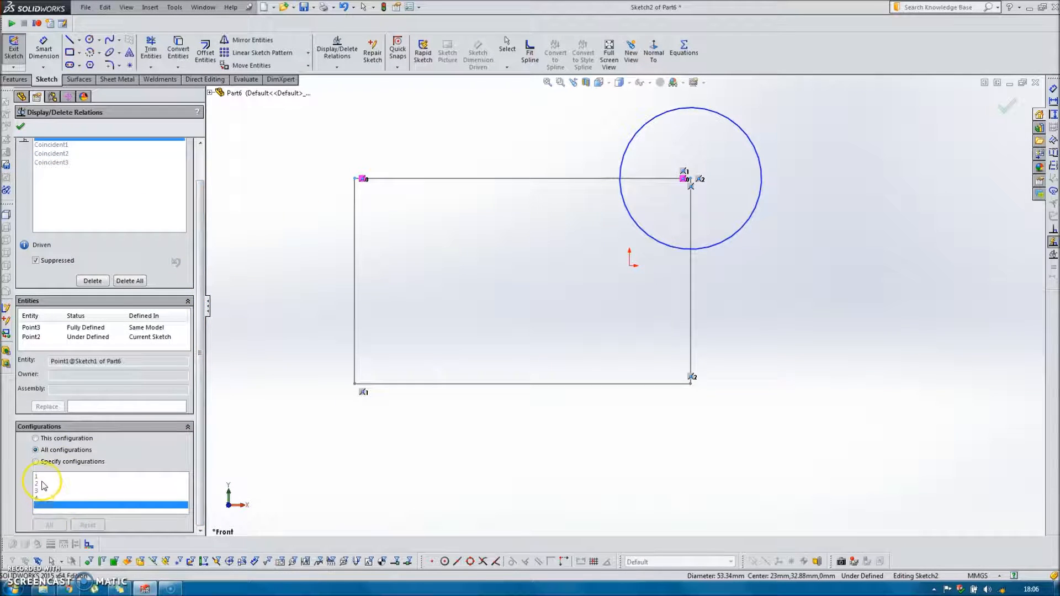
{"action": "left_click", "coordinate": [36, 461]}
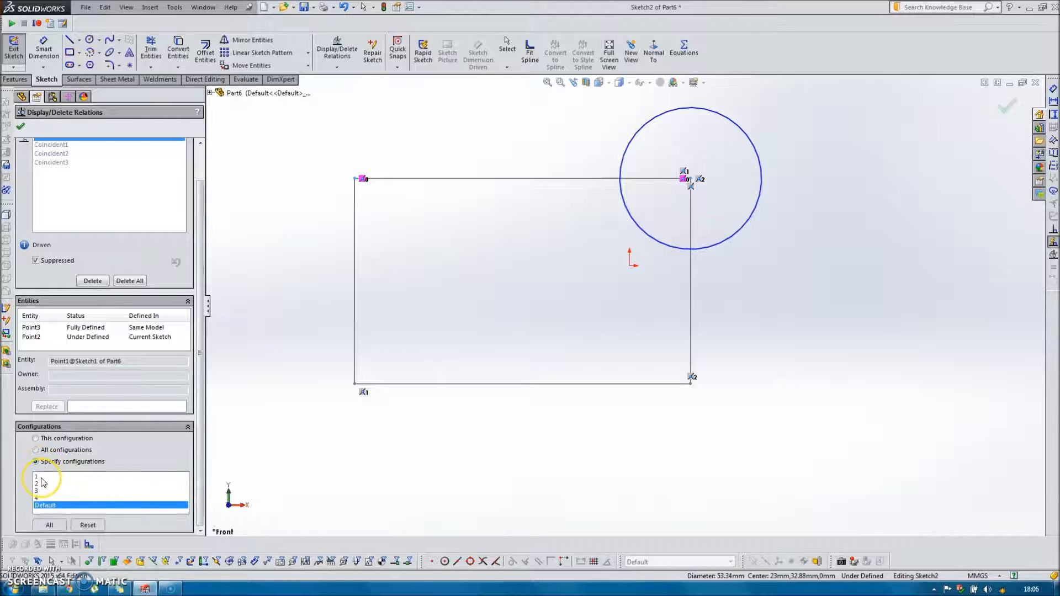
{"action": "left_click", "coordinate": [41, 478]}
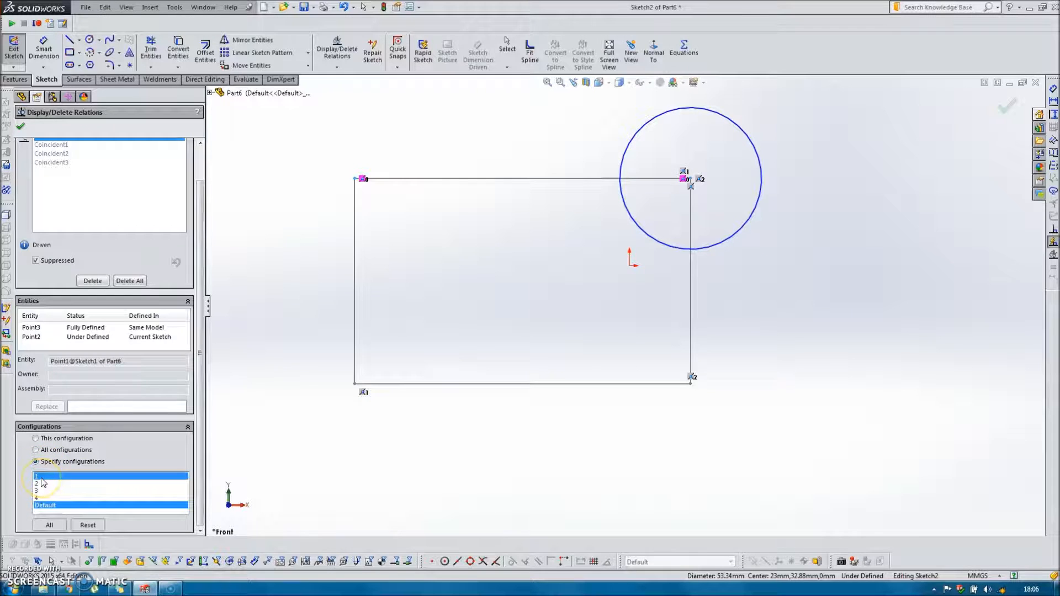
{"action": "left_click", "coordinate": [54, 506]}
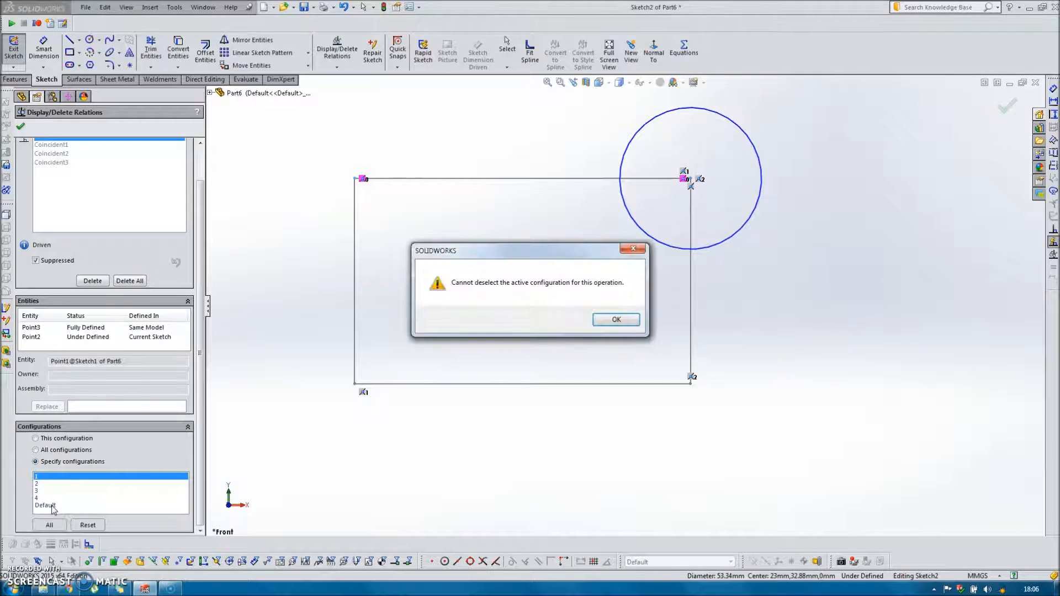
{"action": "left_click", "coordinate": [614, 318]}
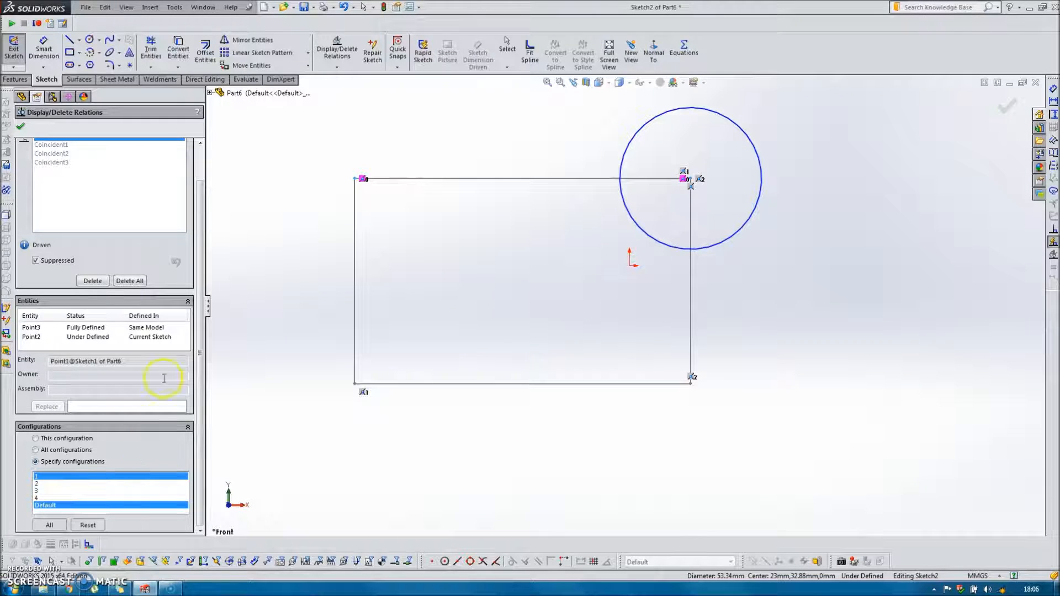
{"action": "left_click", "coordinate": [36, 261]}
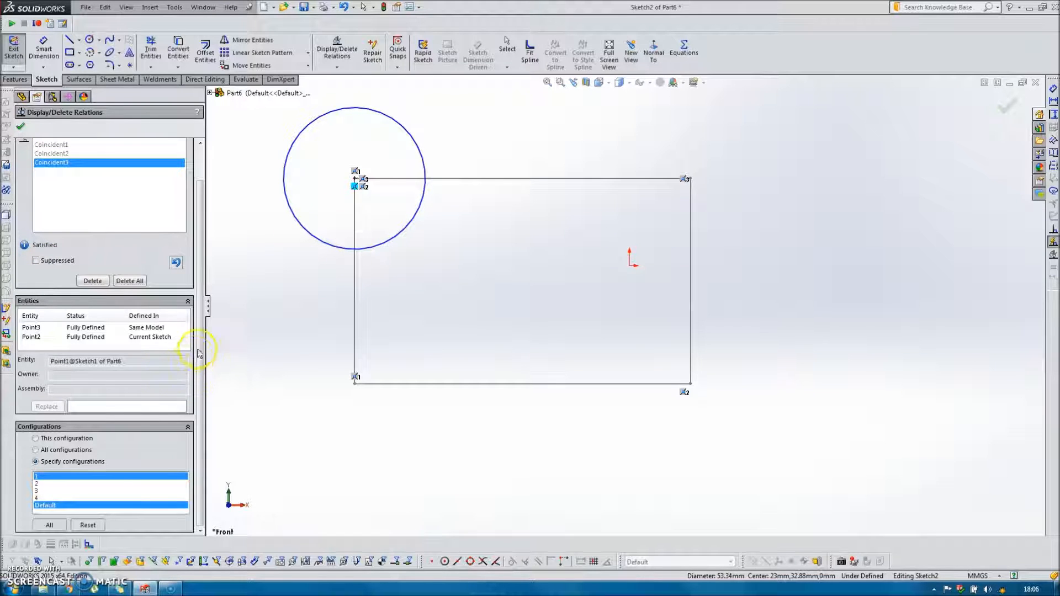
Unsuppress the lower-left corner relation Coincident1 for specified configurations 2 and Default, leaving configuration 1 out.
{"action": "left_click_drag", "start_coordinate": [201, 334], "coordinate": [204, 299]}
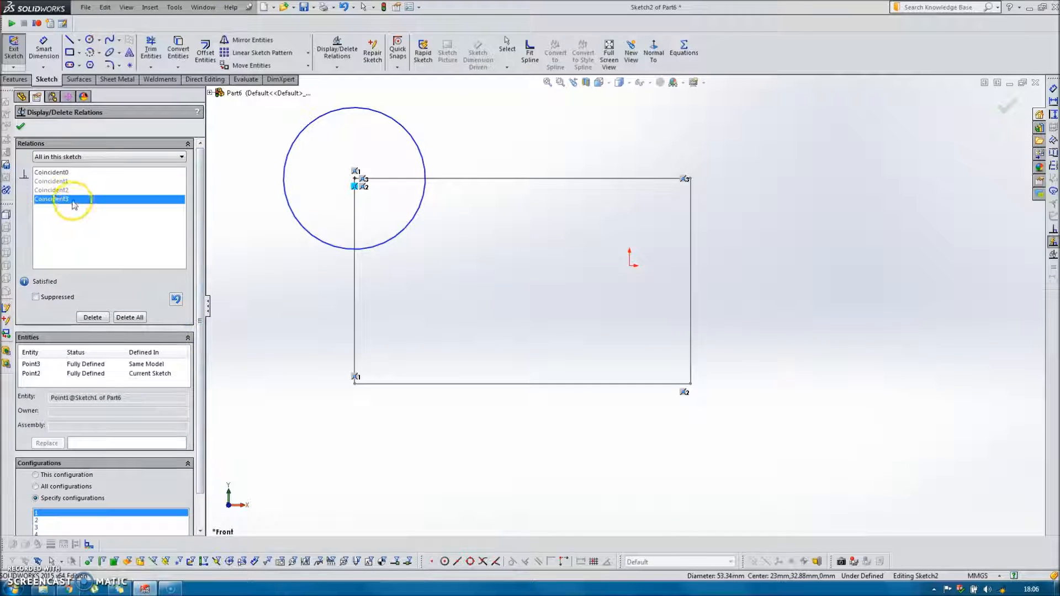
{"action": "left_click", "coordinate": [61, 181]}
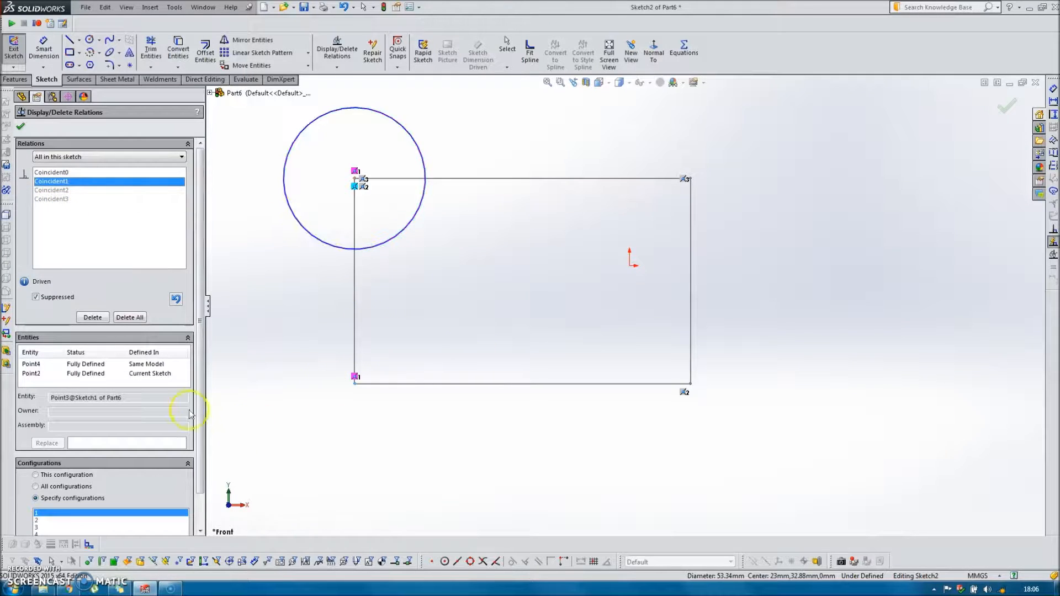
{"action": "scroll", "coordinate": [201, 403], "scroll_direction": "down", "scroll_amount": 2}
{"action": "left_click", "coordinate": [42, 479]}
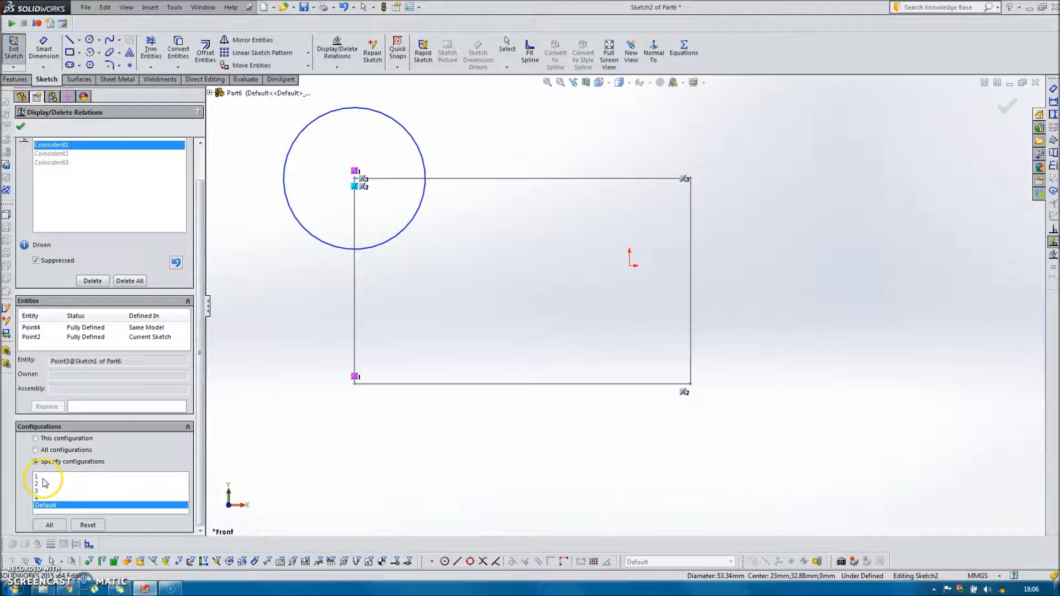
{"action": "left_click", "coordinate": [43, 483]}
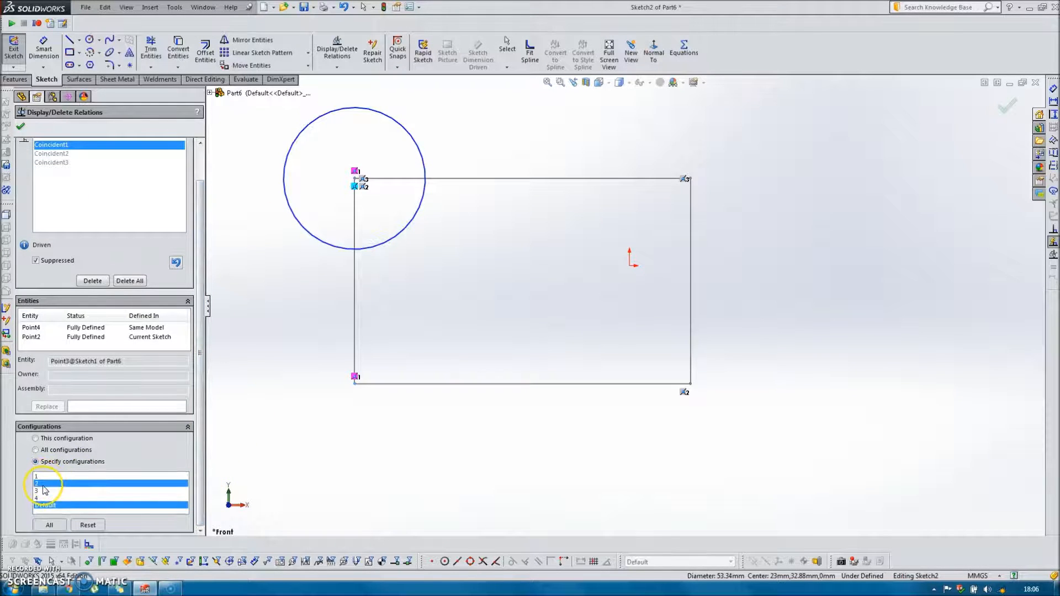
{"action": "left_click", "coordinate": [37, 262]}
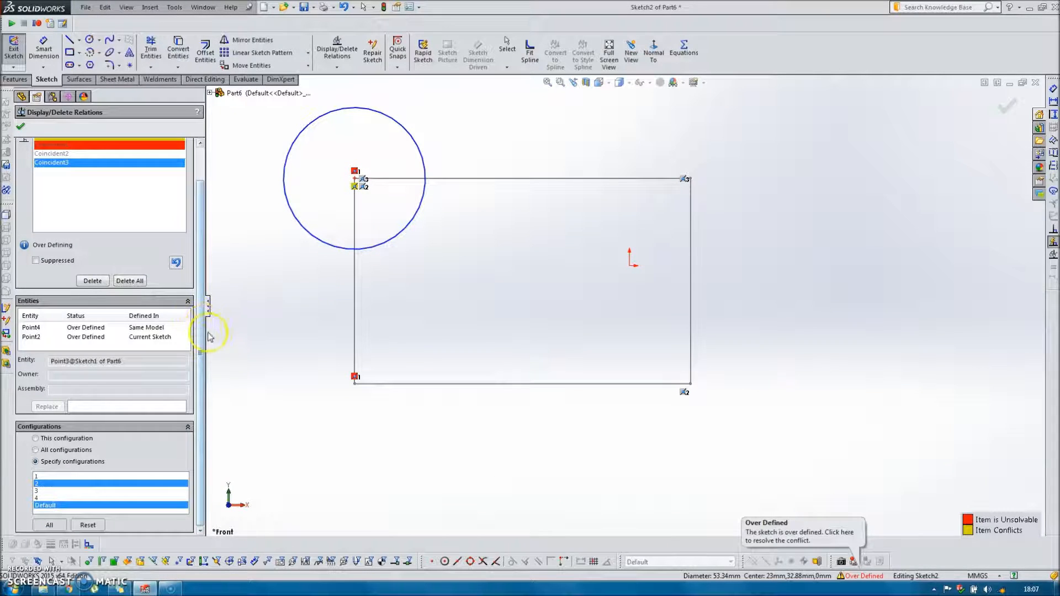
Unsuppress the lower-right corner relation Coincident2 for specified configurations 3 and Default, leaving configuration 2 out.
{"action": "scroll", "coordinate": [201, 311], "scroll_direction": "up", "scroll_amount": 2}
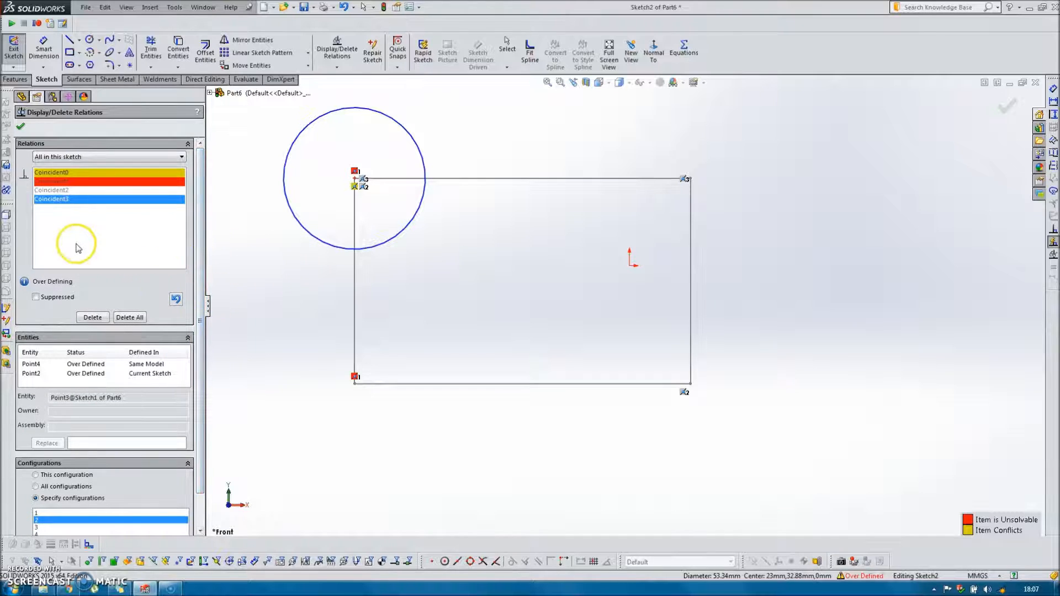
{"action": "left_click", "coordinate": [62, 190]}
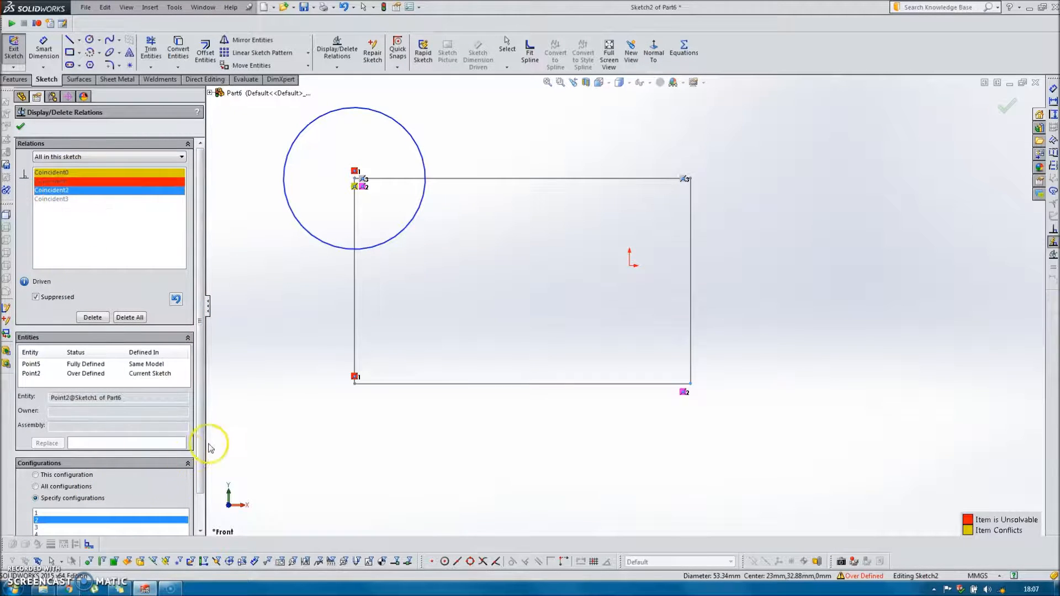
{"action": "scroll", "coordinate": [203, 468], "scroll_direction": "down", "scroll_amount": 2}
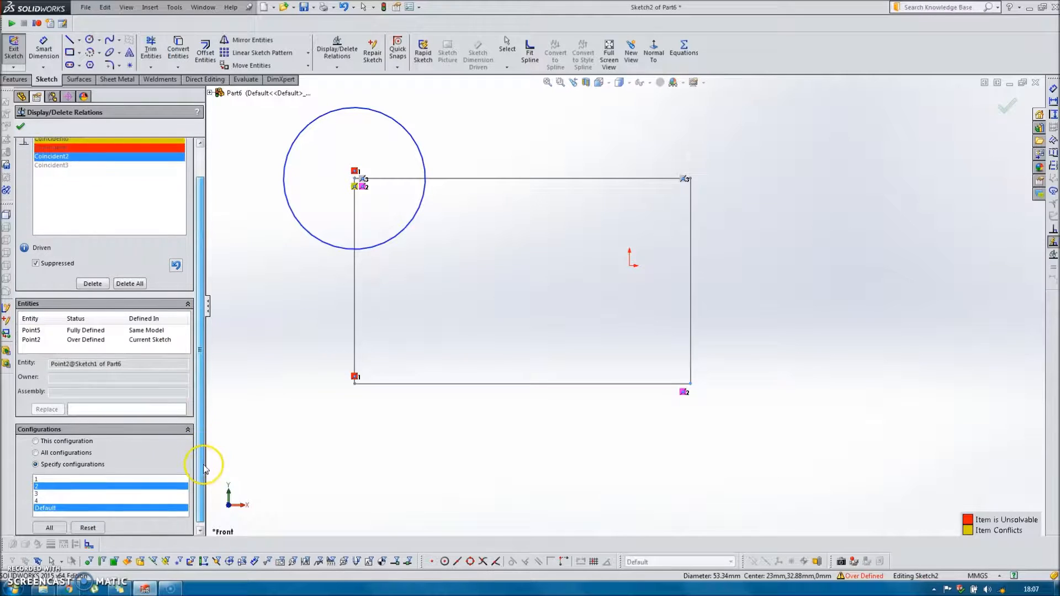
{"action": "left_click", "coordinate": [46, 483]}
{"action": "left_click", "coordinate": [40, 491]}
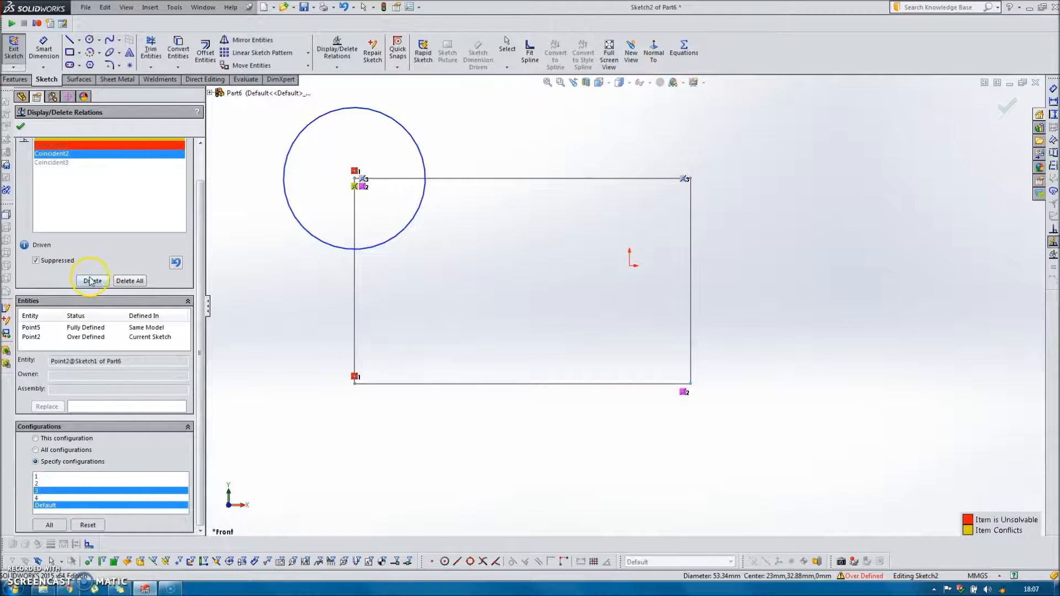
{"action": "left_click", "coordinate": [36, 260]}
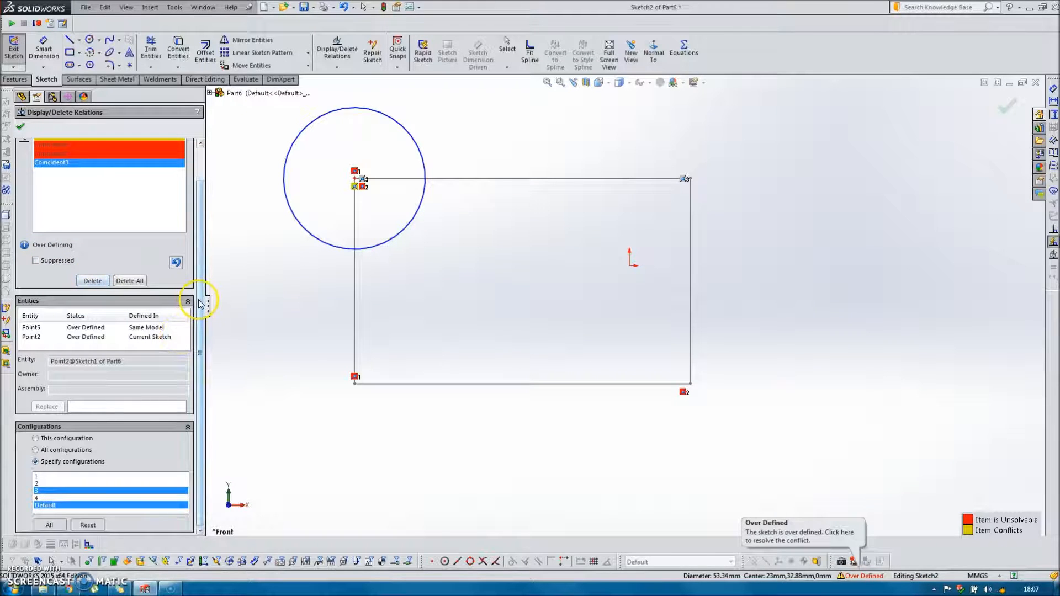
Unsuppress the upper-right corner relation Coincident3 for specified configurations 4 and Default, leaving configuration 3 out, and exit the sketch.
{"action": "left_click", "coordinate": [74, 162]}
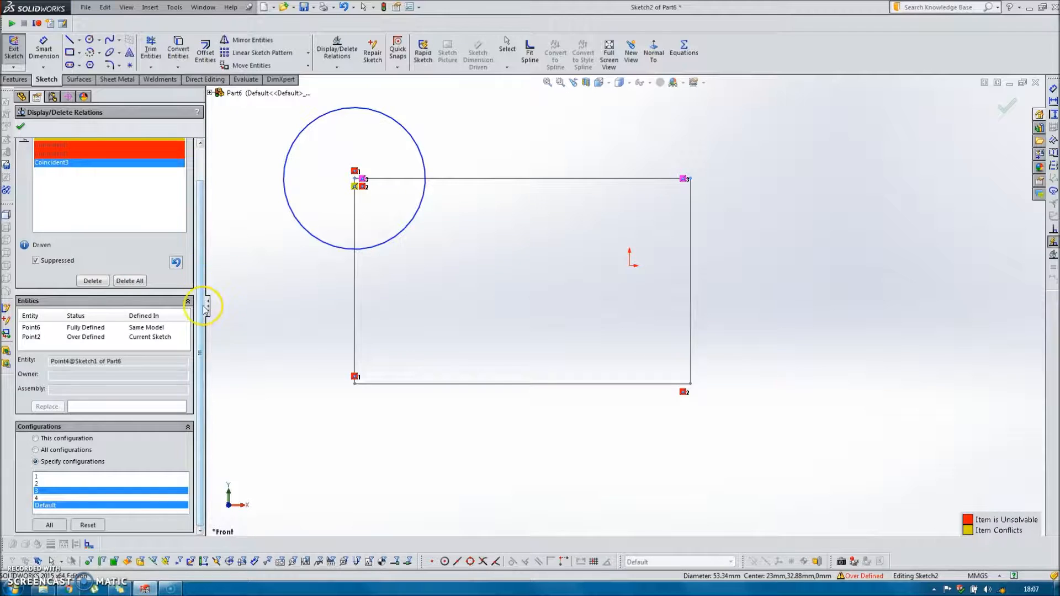
{"action": "left_click", "coordinate": [66, 498]}
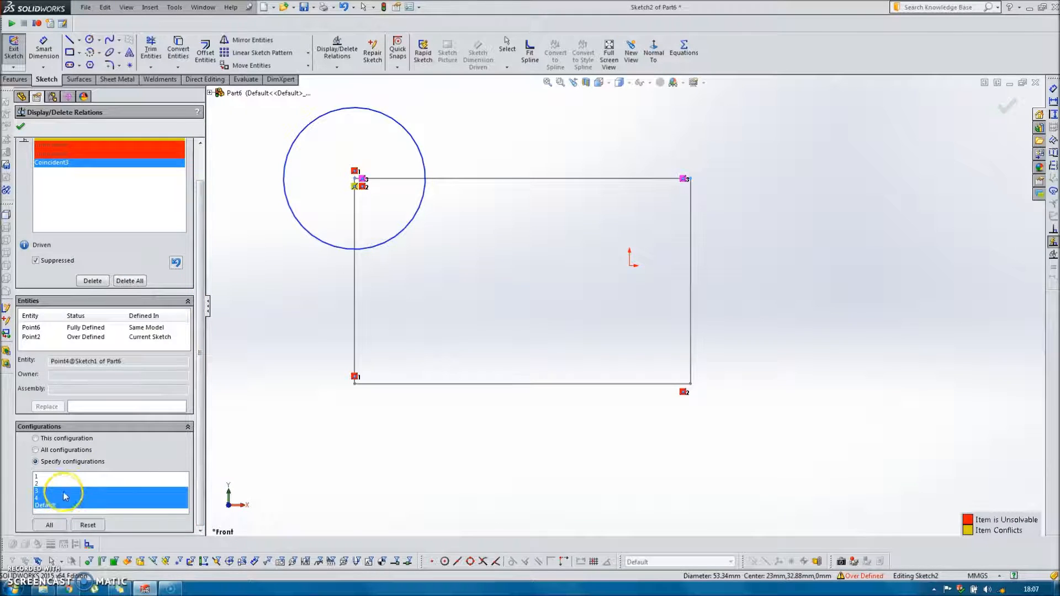
{"action": "left_click", "coordinate": [63, 490]}
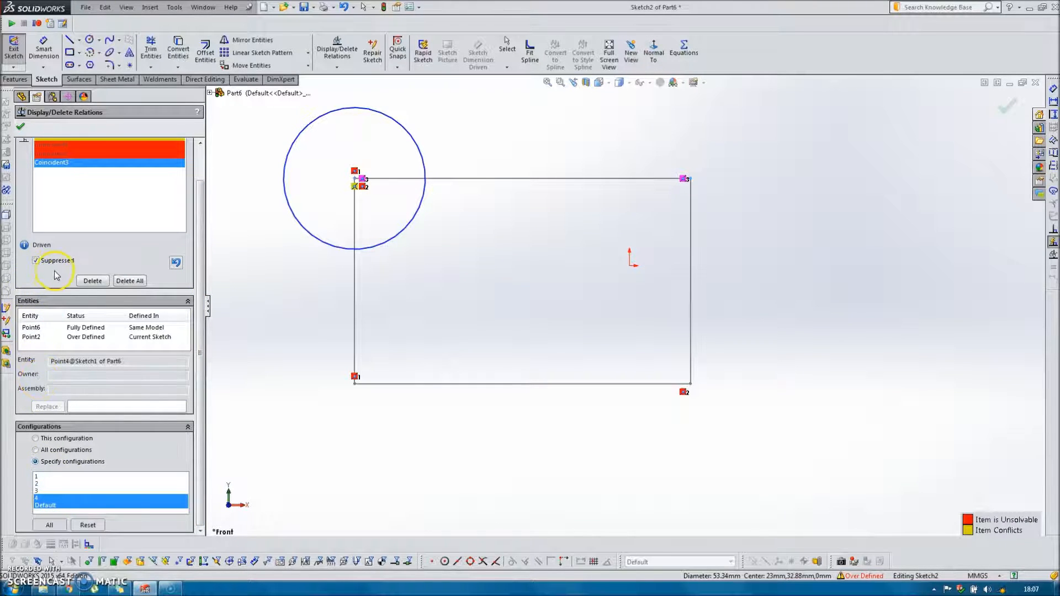
{"action": "left_click", "coordinate": [35, 261]}
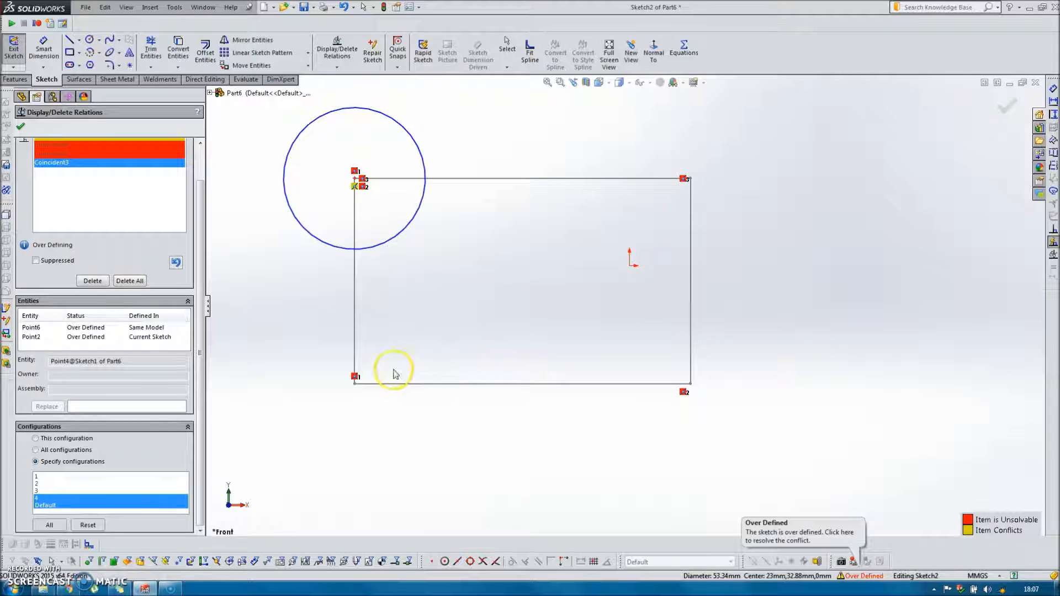
{"action": "left_click", "coordinate": [21, 127]}
{"action": "scroll", "coordinate": [570, 286], "scroll_direction": "up", "scroll_amount": 3}
{"action": "scroll", "coordinate": [571, 286], "scroll_direction": "down", "scroll_amount": 2}
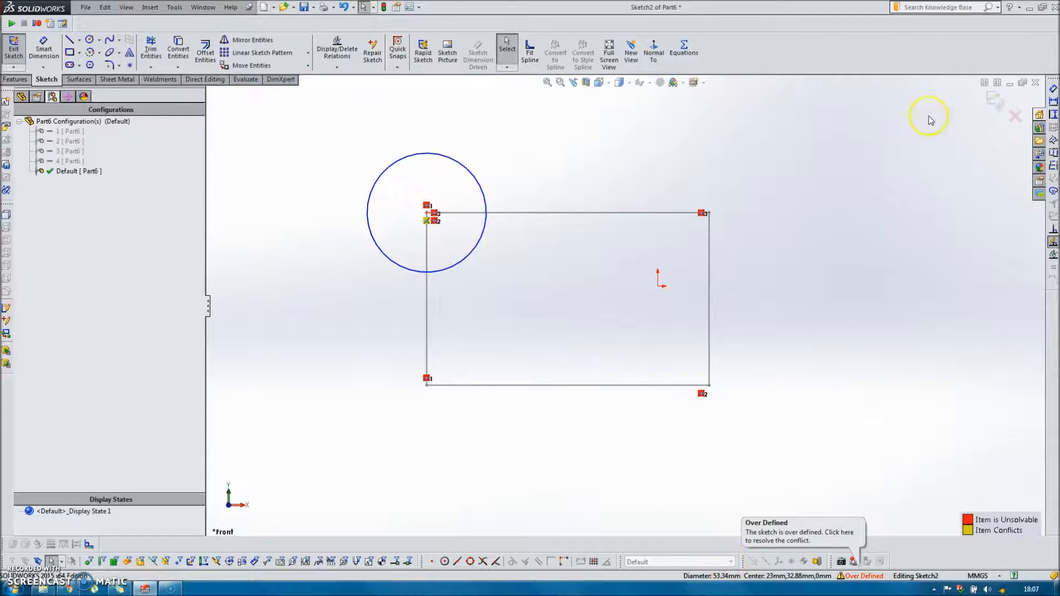
{"action": "left_click", "coordinate": [994, 100]}
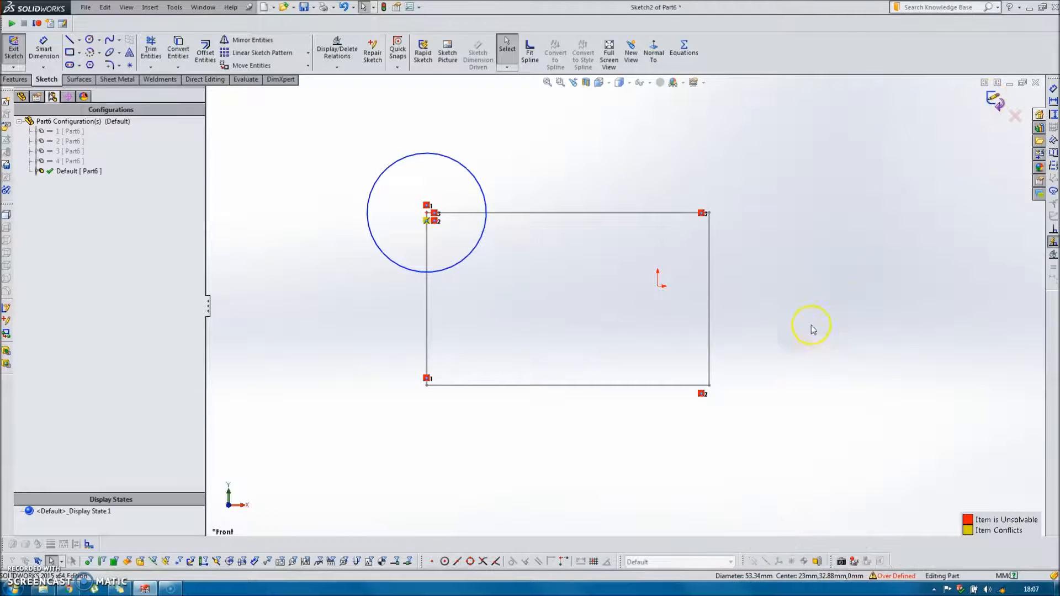
Activate configurations 1, 2, 3 and 4 in turn to check which rectangle corner the circle sits on.
{"action": "left_click", "coordinate": [730, 562]}
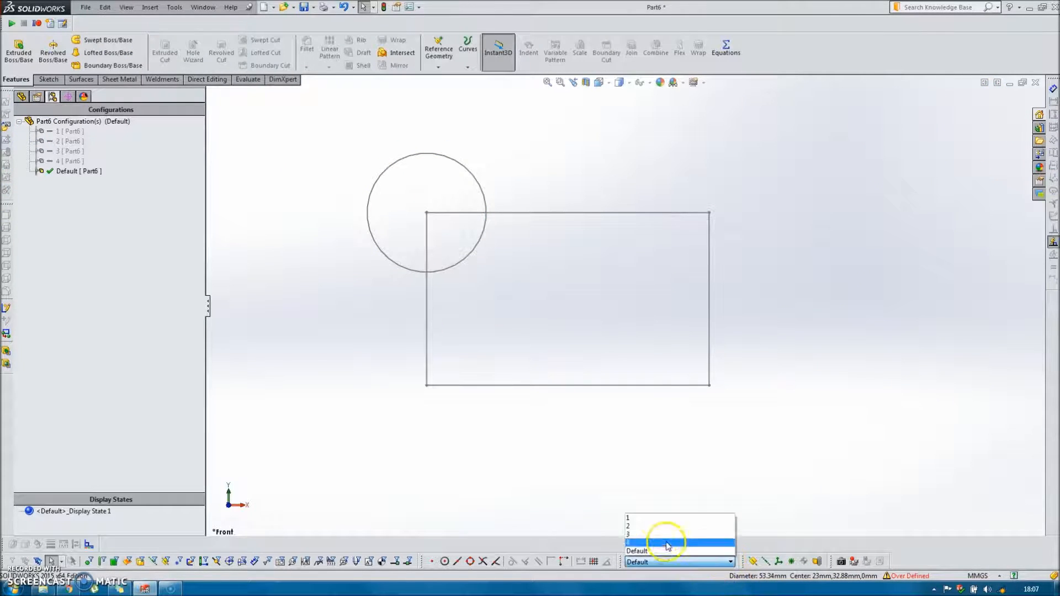
{"action": "left_click", "coordinate": [647, 517]}
{"action": "left_click", "coordinate": [702, 562]}
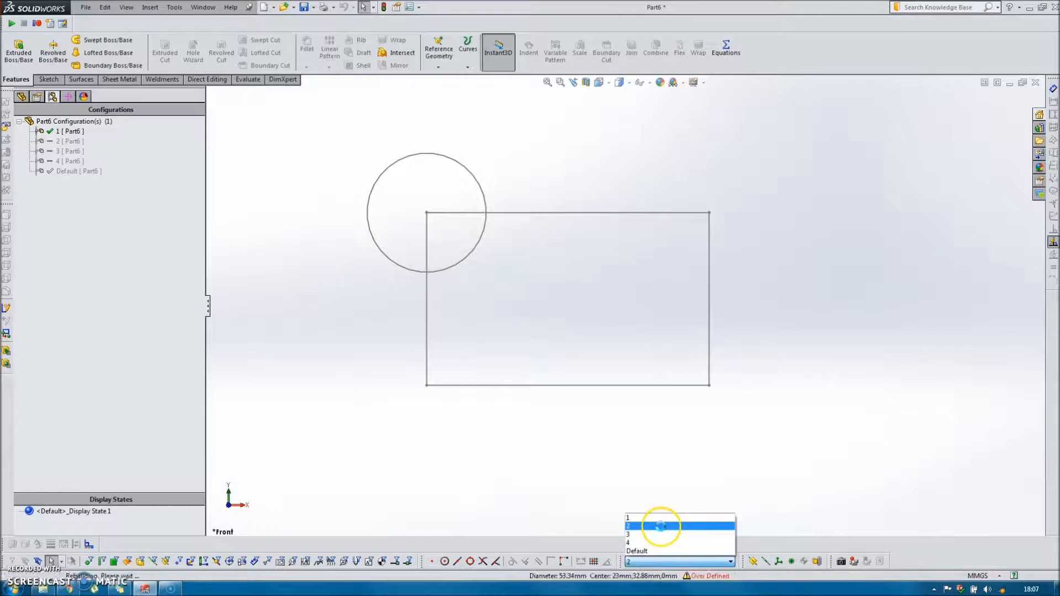
{"action": "left_click", "coordinate": [659, 527]}
{"action": "left_click", "coordinate": [703, 557]}
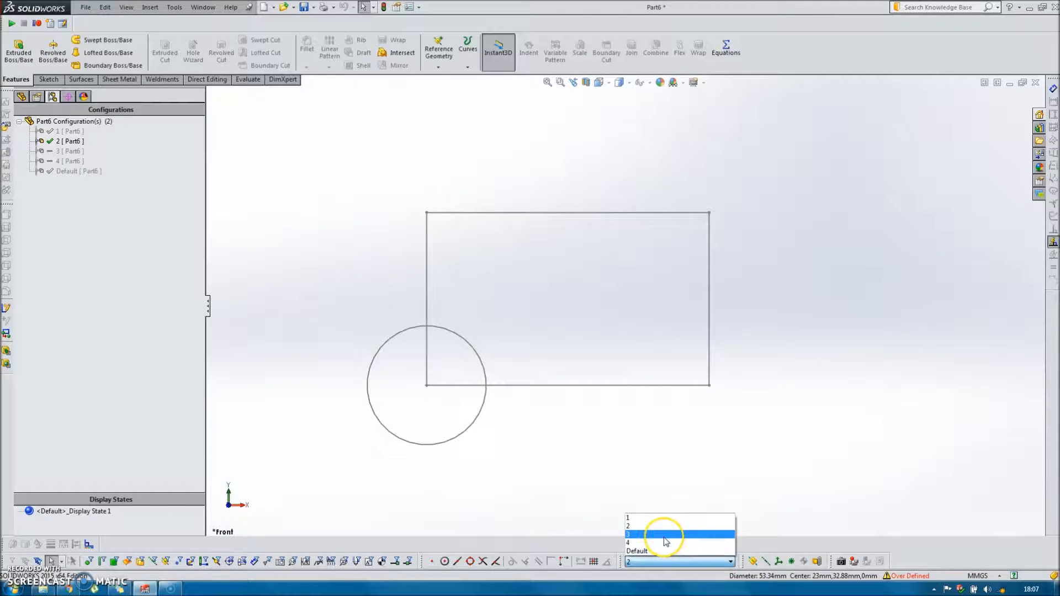
{"action": "left_click", "coordinate": [664, 537]}
{"action": "left_click", "coordinate": [730, 563]}
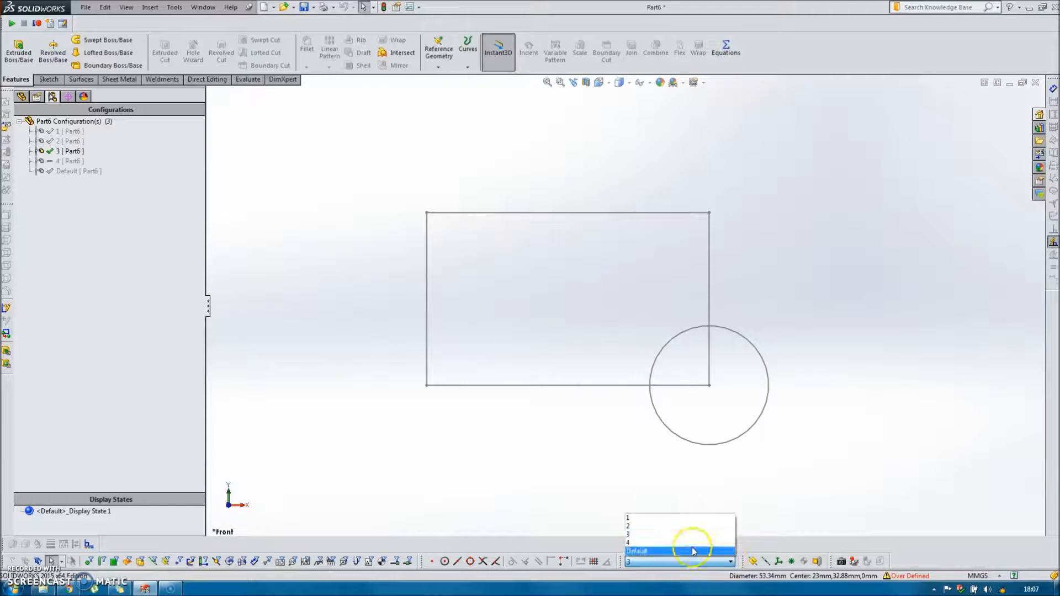
{"action": "left_click", "coordinate": [680, 547]}
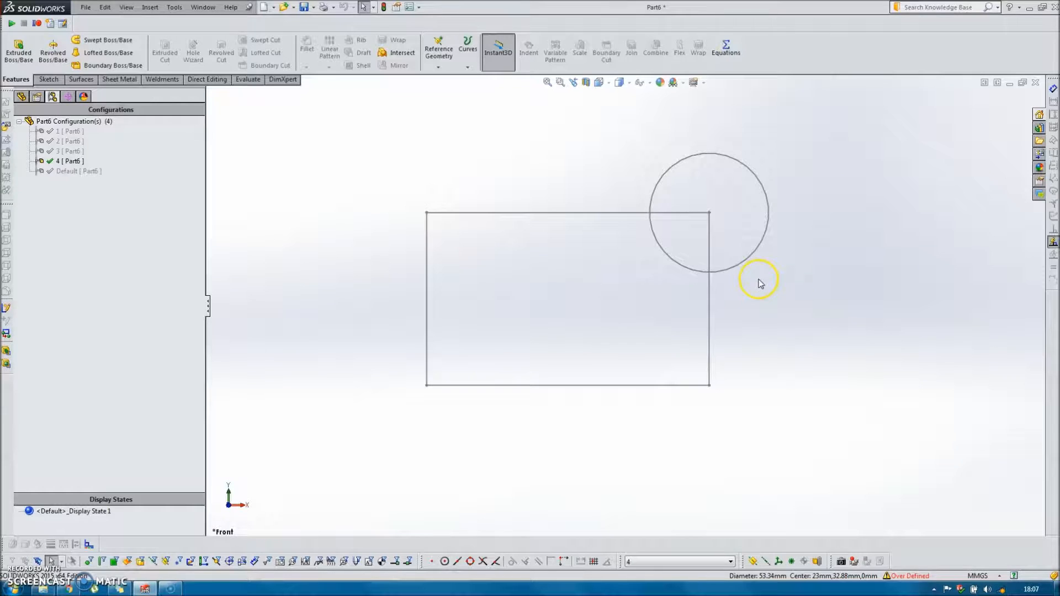
Return to the Default configuration and suppress all four Coincident relations of the circle's sketch for this configuration only.
{"action": "left_click", "coordinate": [663, 561]}
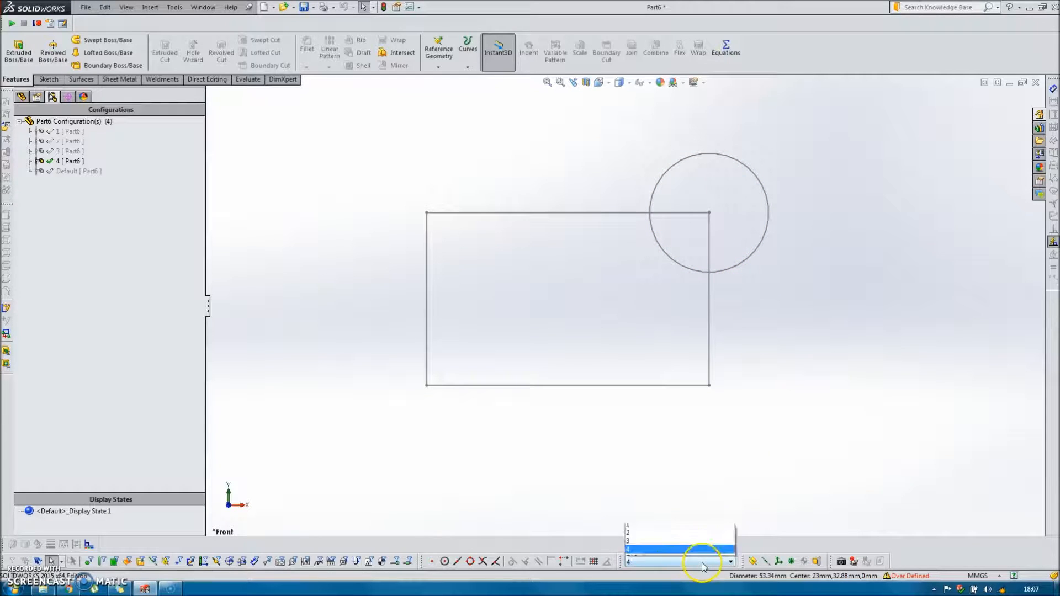
{"action": "left_click", "coordinate": [656, 551]}
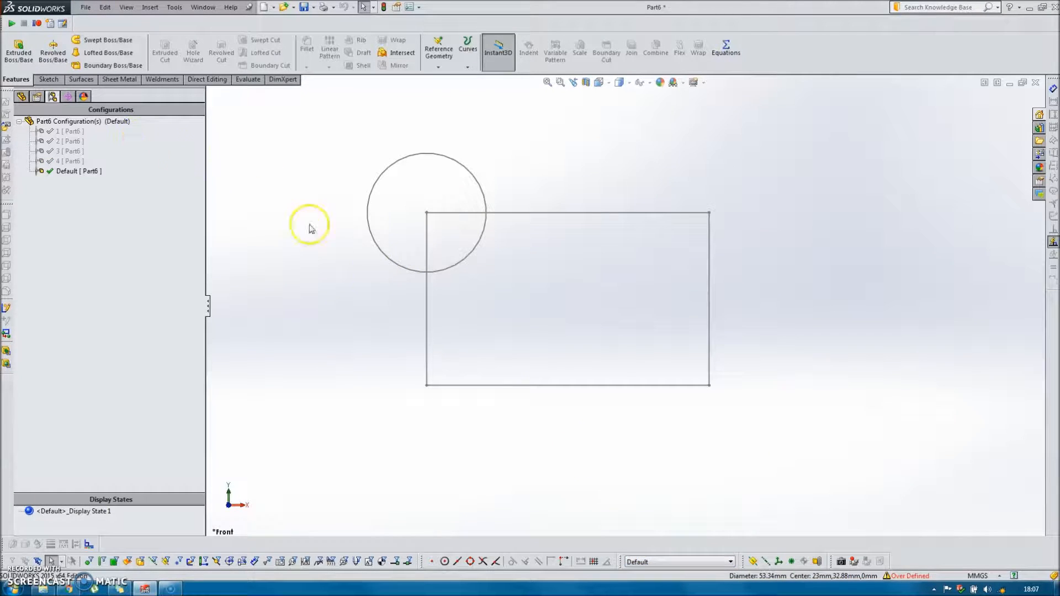
{"action": "double_click", "coordinate": [450, 158]}
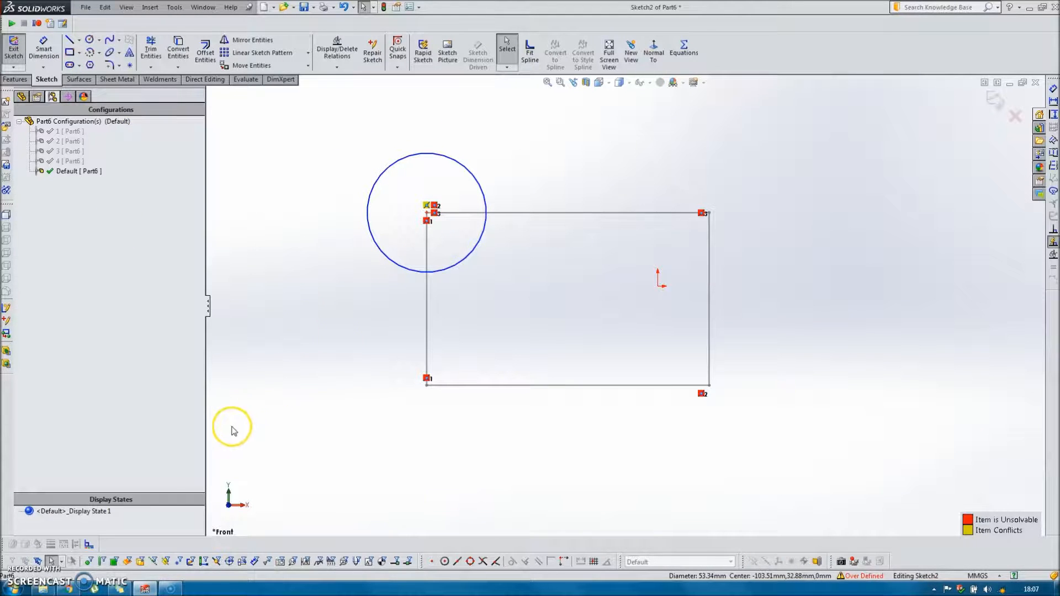
{"action": "left_click", "coordinate": [335, 45]}
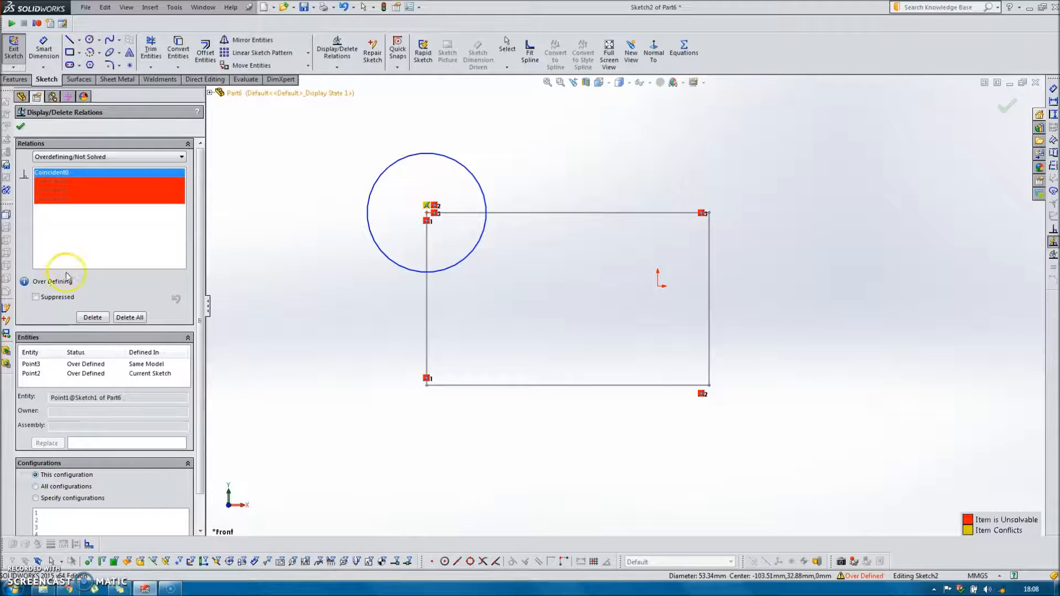
{"action": "left_click", "coordinate": [70, 181], "text": "ctrl"}
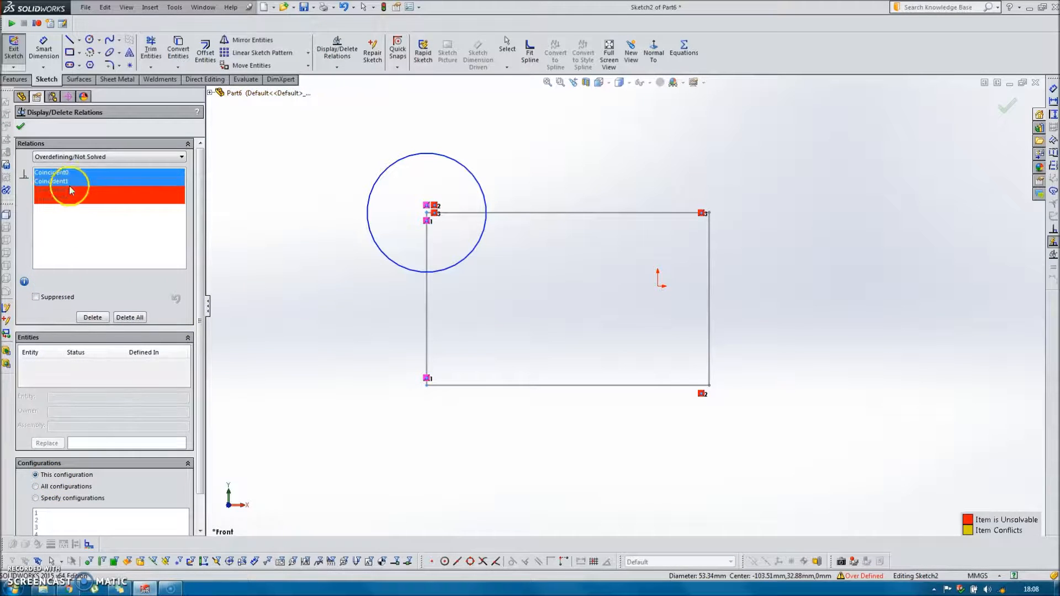
{"action": "left_click", "coordinate": [65, 190], "text": "ctrl"}
{"action": "left_click", "coordinate": [64, 199], "text": "ctrl"}
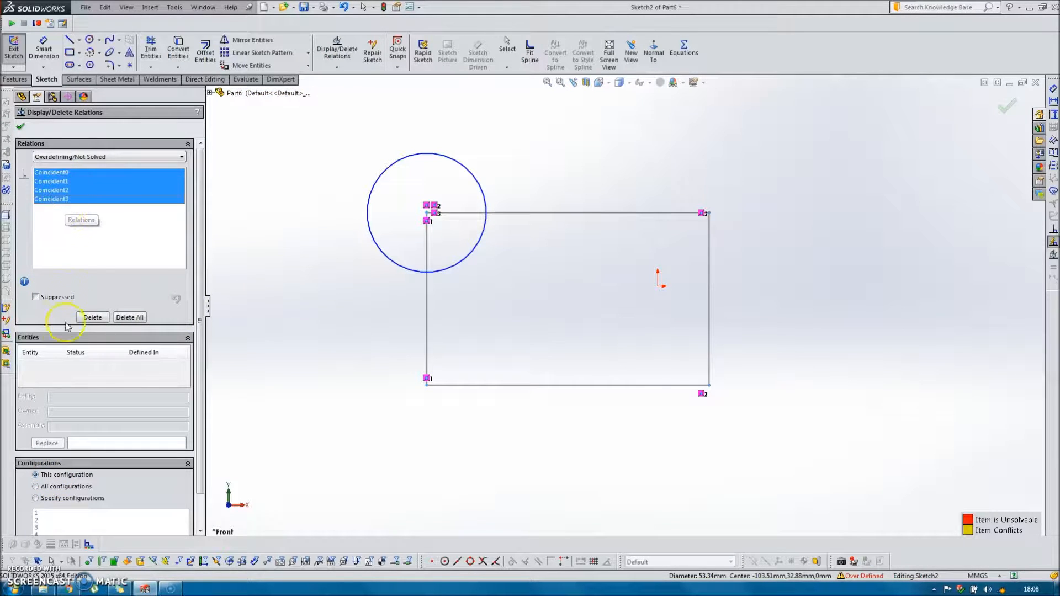
{"action": "left_click", "coordinate": [35, 297]}
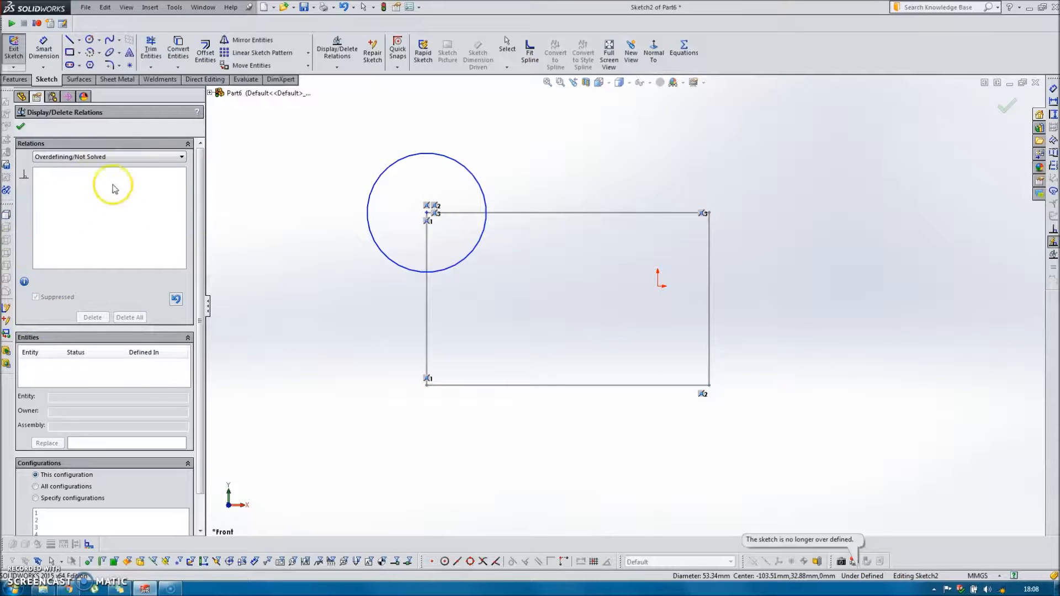
{"action": "left_click", "coordinate": [21, 127]}
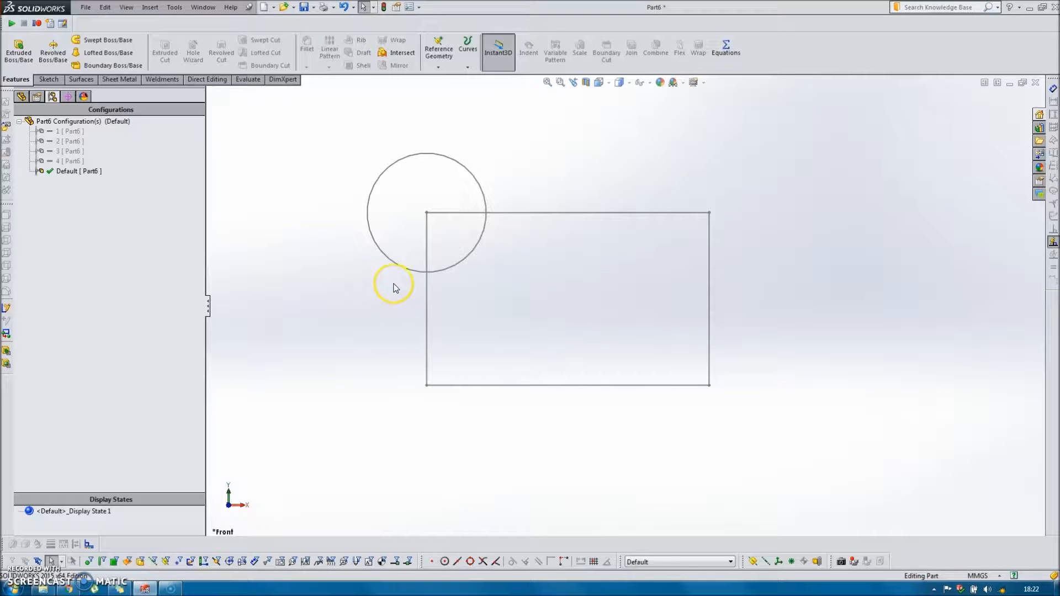
In Default, move the circle off the rectangle's corner, make its center coincident with the origin, and exit the sketch.
{"action": "double_click", "coordinate": [456, 168]}
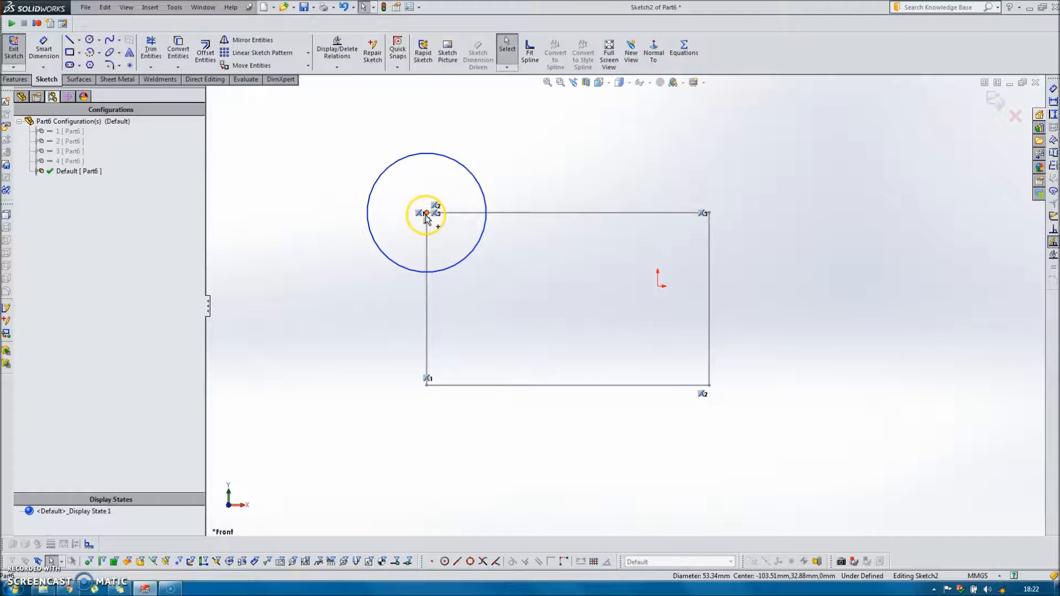
{"action": "left_click_drag", "start_coordinate": [429, 220], "coordinate": [533, 296]}
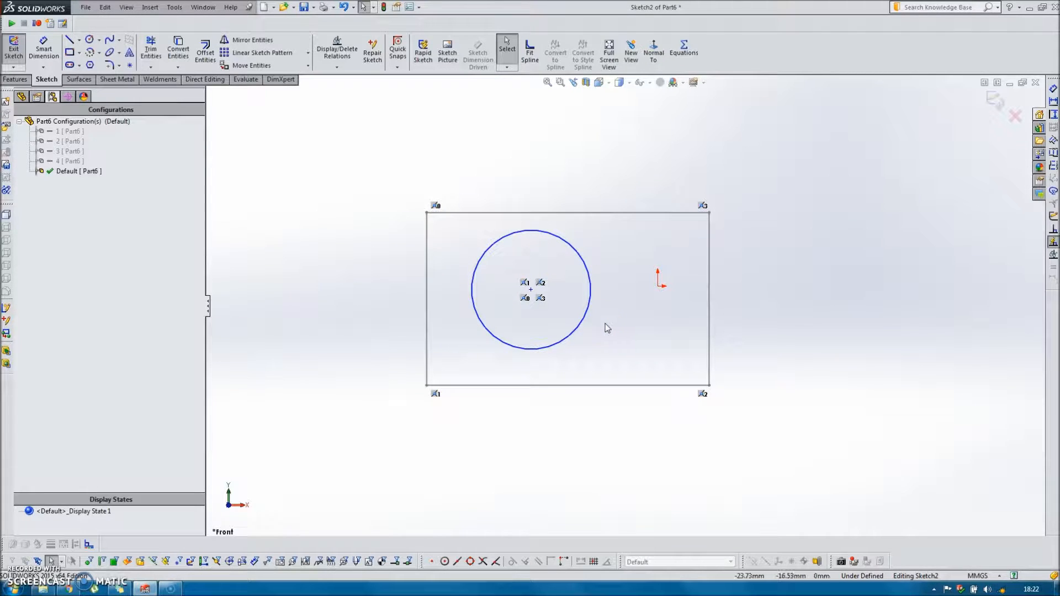
{"action": "left_click", "coordinate": [531, 290]}
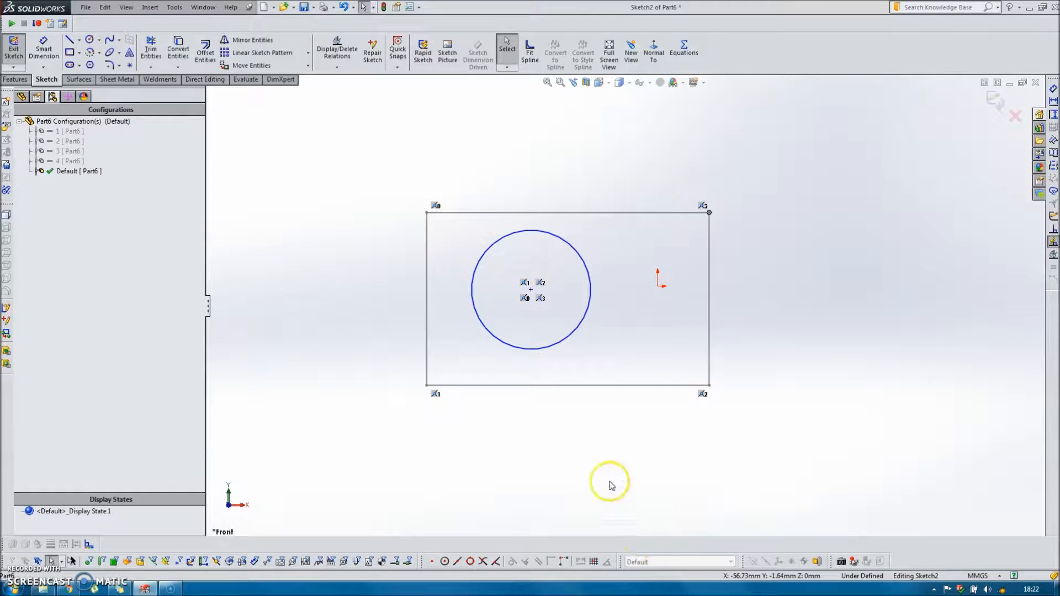
{"action": "left_click", "coordinate": [659, 286], "text": "ctrl"}
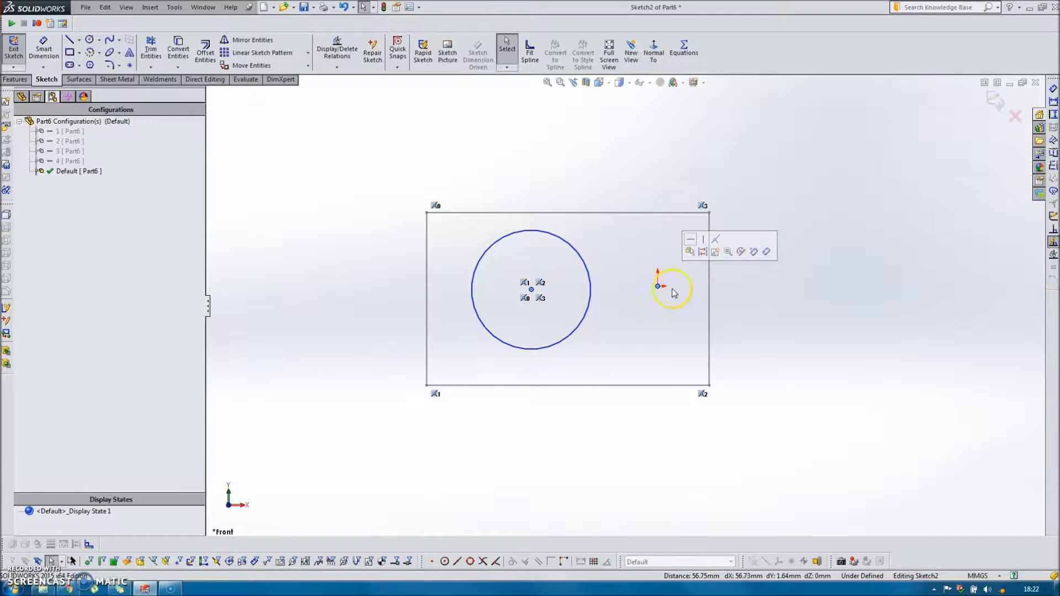
{"action": "left_click", "coordinate": [716, 241]}
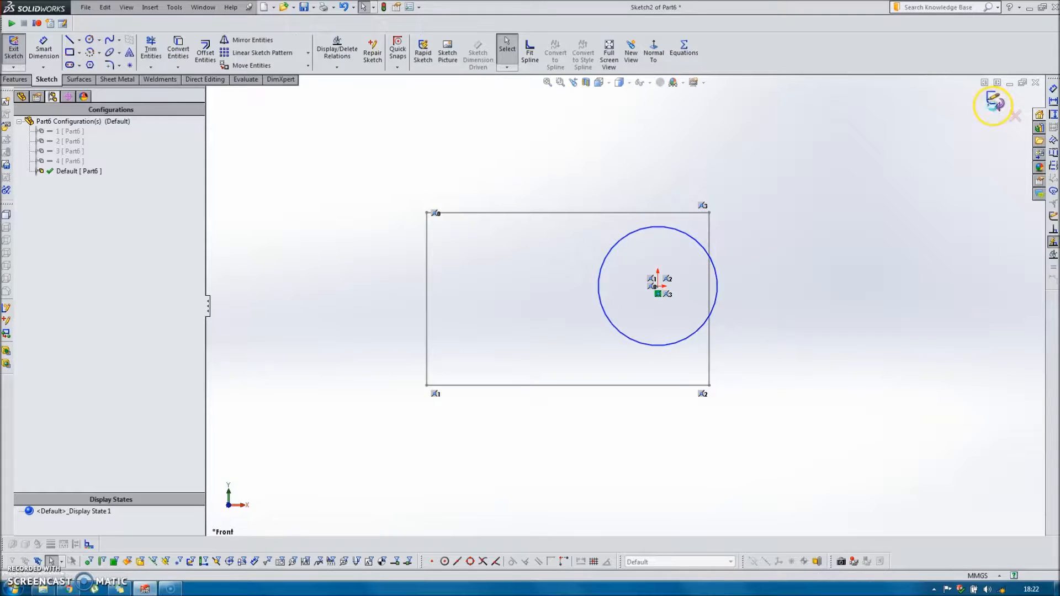
{"action": "left_click", "coordinate": [993, 102]}
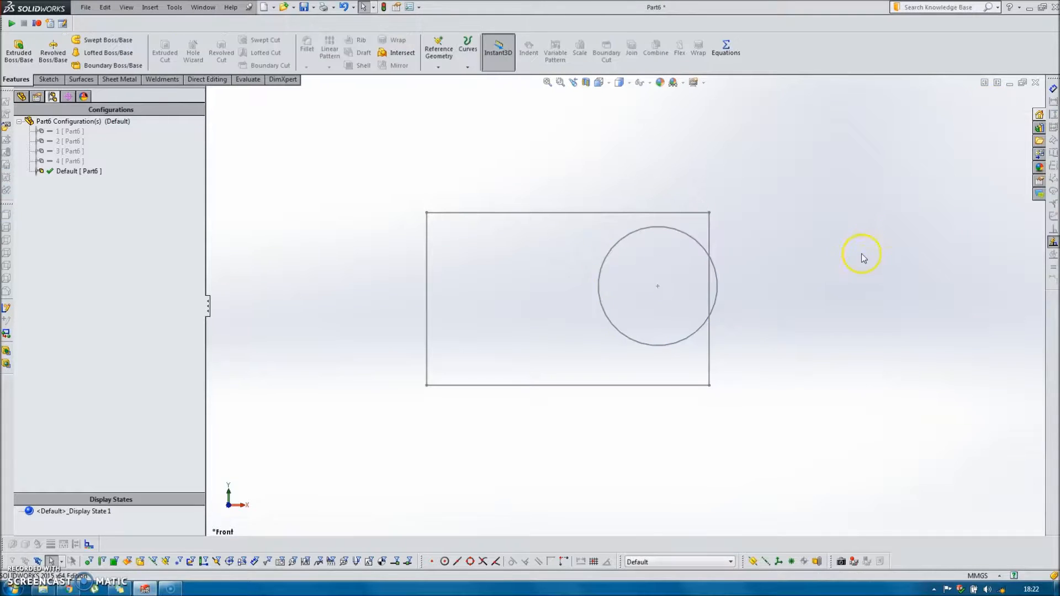
Activate configuration 2 and examine the circle's sketch for conflicting relations, including its status in the feature tree.
{"action": "left_click", "coordinate": [675, 562]}
{"action": "left_click", "coordinate": [640, 525]}
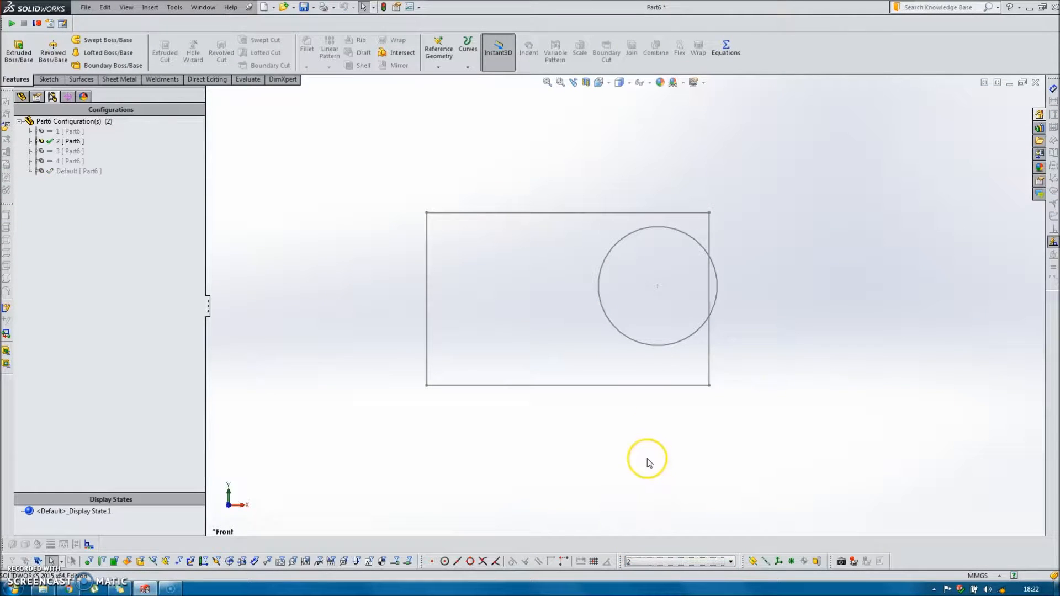
{"action": "double_click", "coordinate": [639, 342]}
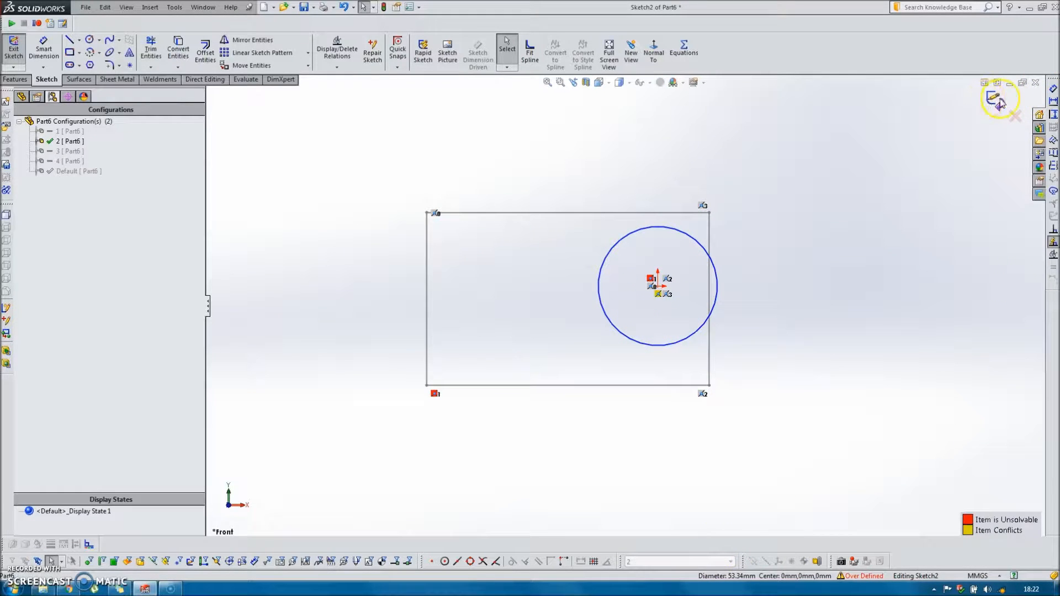
{"action": "left_click", "coordinate": [997, 101]}
{"action": "left_click", "coordinate": [22, 97]}
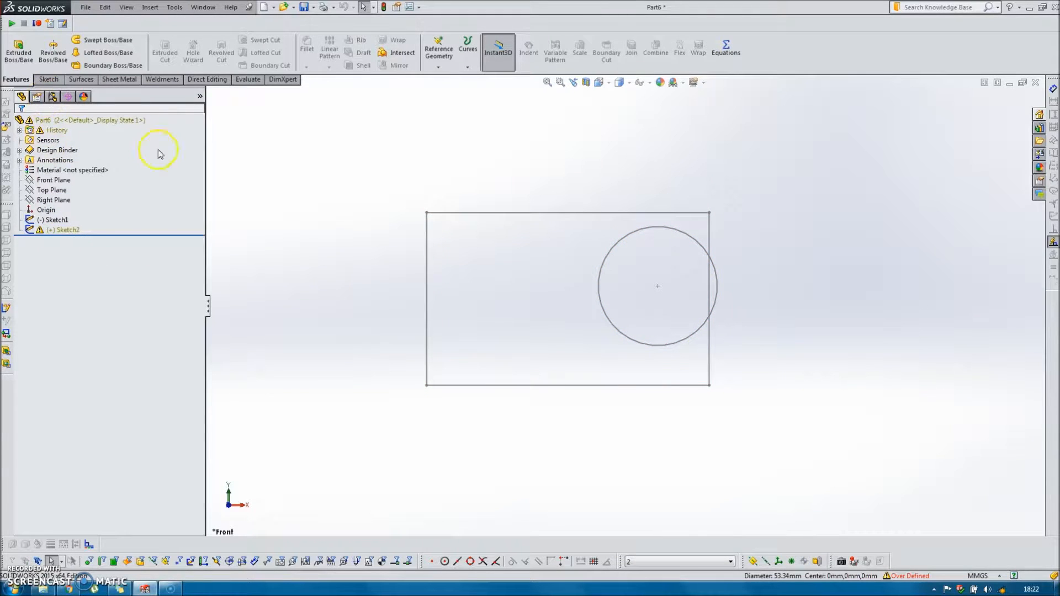
Activate configurations 3 and 4 in turn to check the circle's position and its sketch status in the feature tree.
{"action": "left_click", "coordinate": [681, 561]}
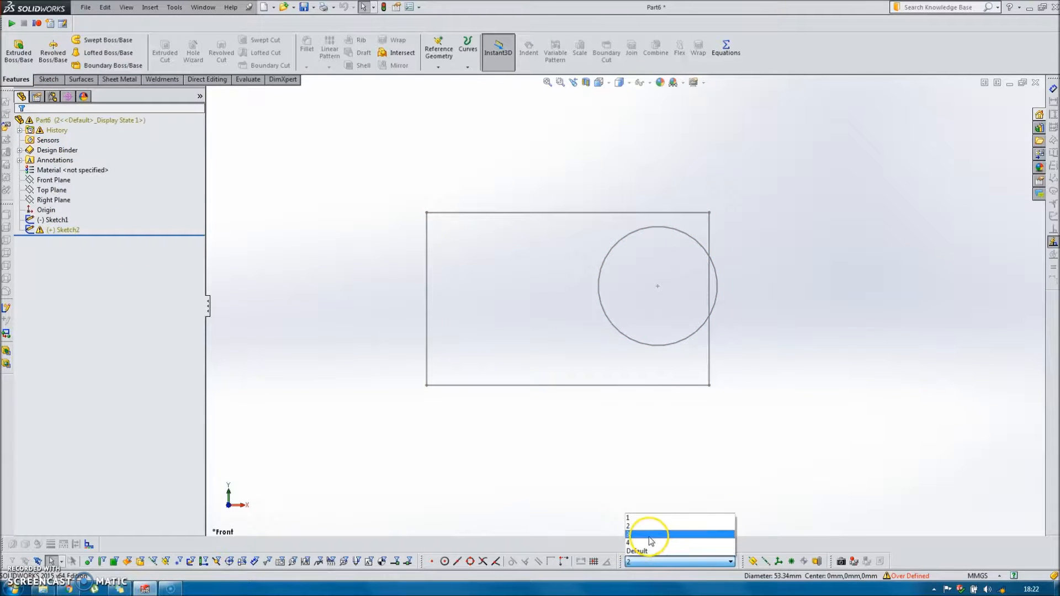
{"action": "left_click", "coordinate": [650, 535]}
{"action": "left_click", "coordinate": [670, 561]}
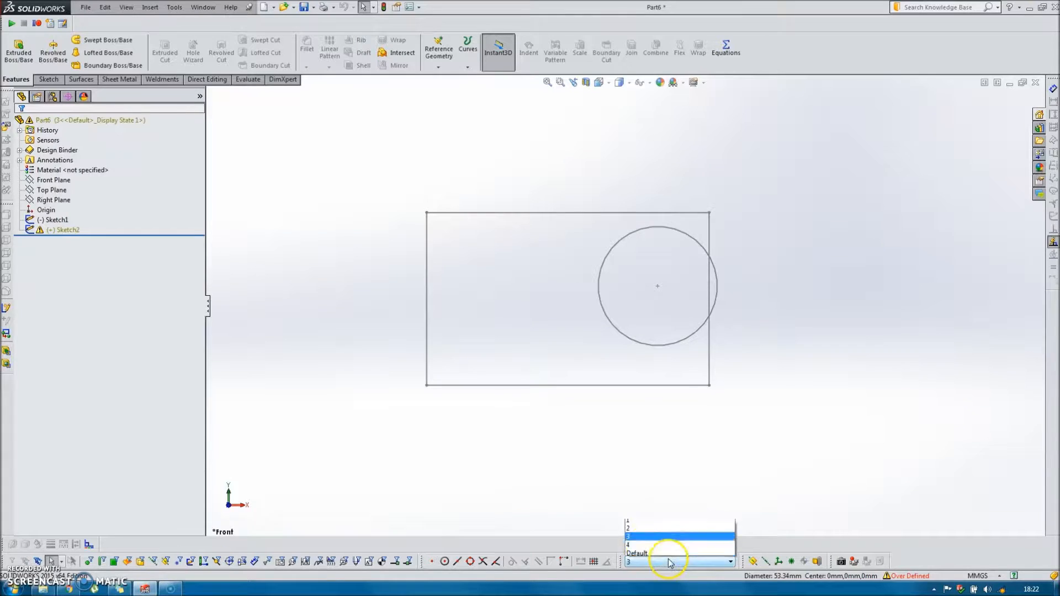
{"action": "left_click", "coordinate": [644, 539]}
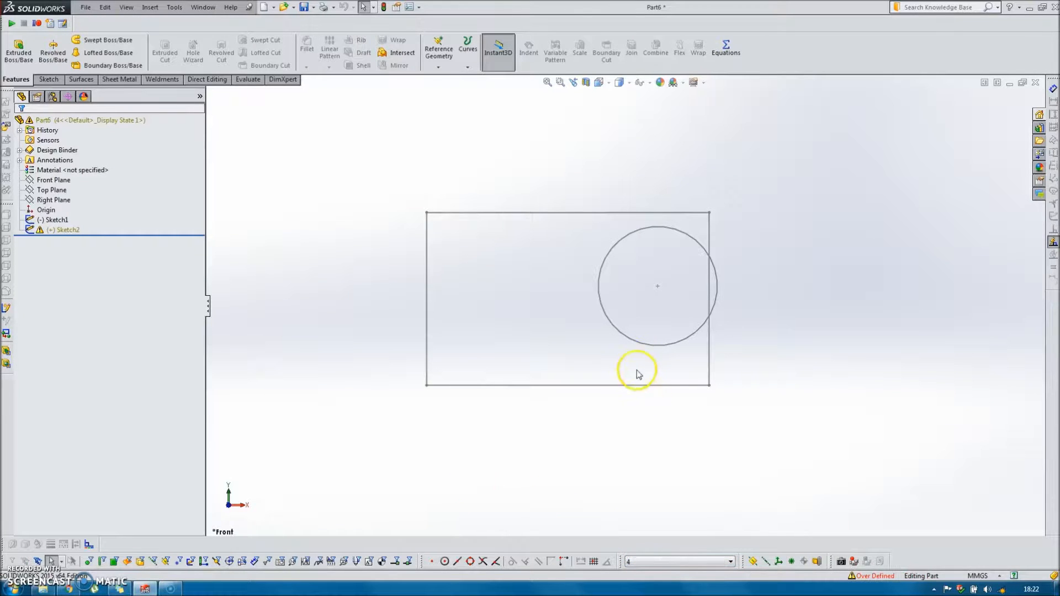
Open the circle's sketch in configuration 4 and examine the over-defining Coincident relations on the circle's center point.
{"action": "double_click", "coordinate": [632, 340]}
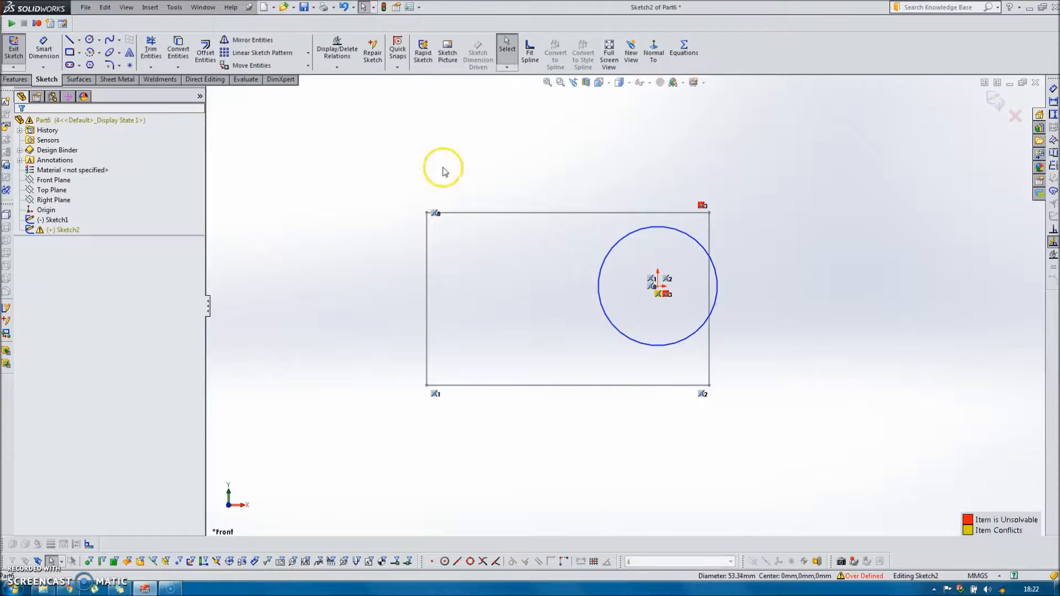
{"action": "left_click", "coordinate": [337, 49]}
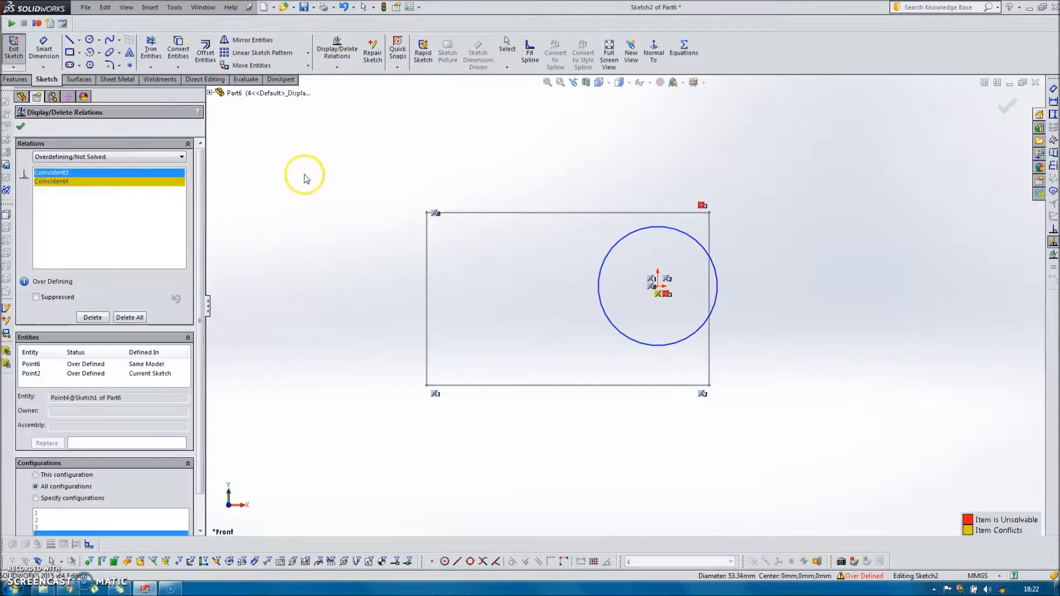
{"action": "left_click", "coordinate": [62, 182]}
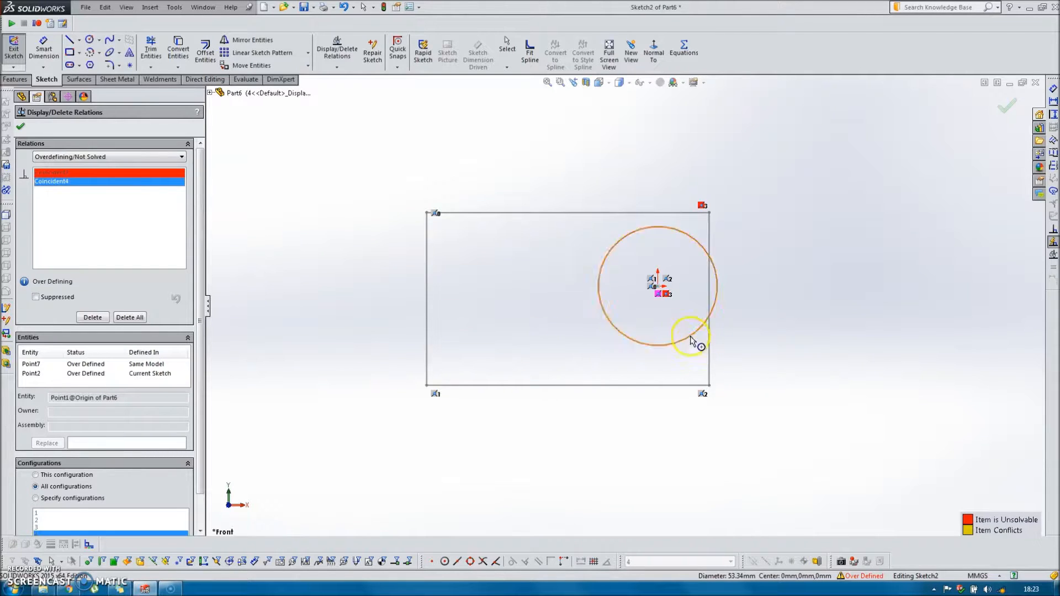
{"action": "scroll", "coordinate": [672, 298], "scroll_direction": "down", "scroll_amount": 3}
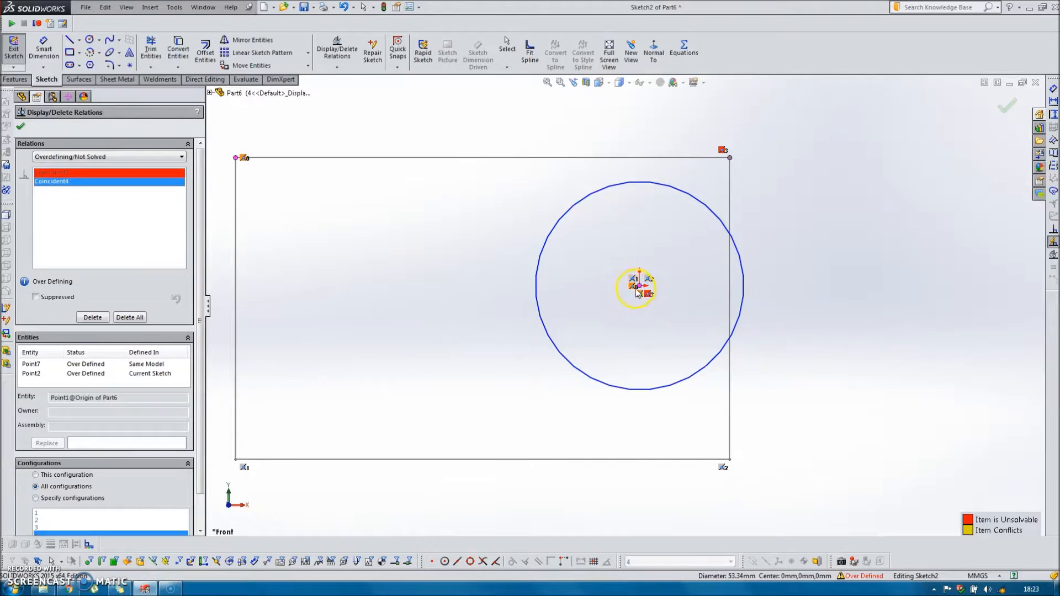
{"action": "left_click", "coordinate": [646, 297]}
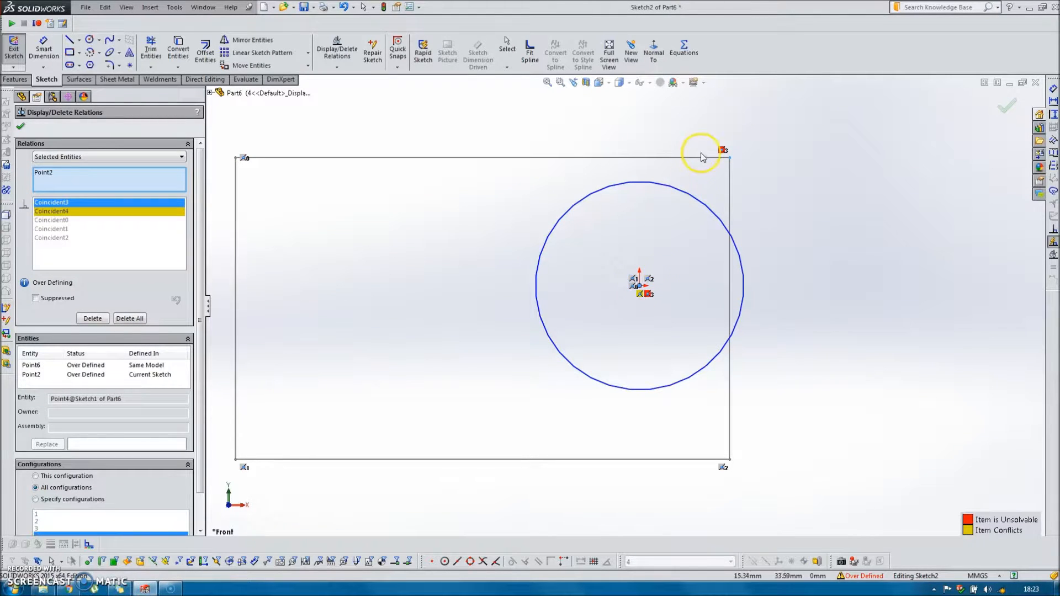
{"action": "left_click", "coordinate": [648, 296]}
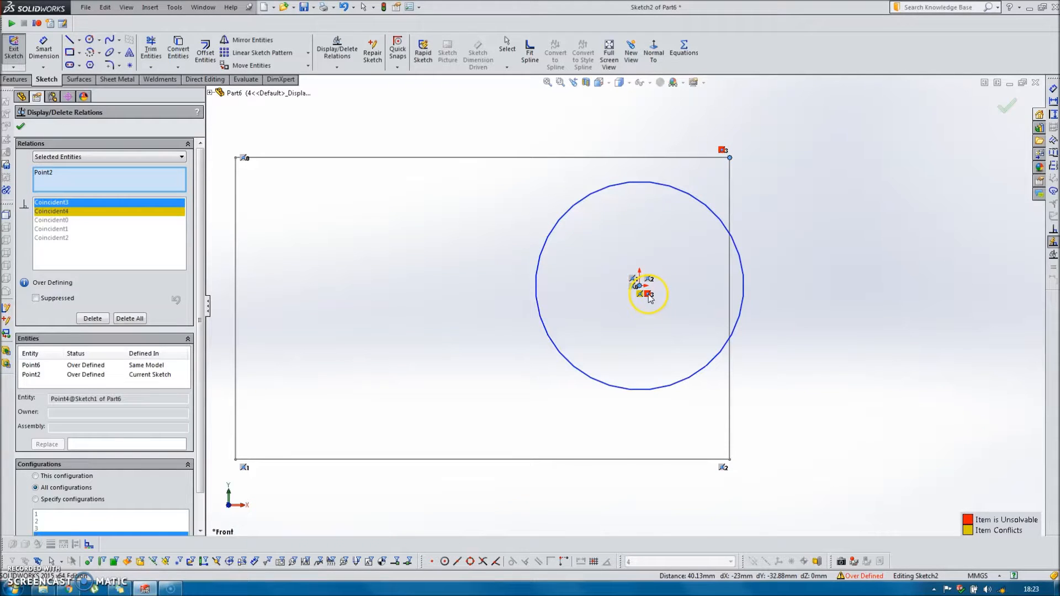
Suppress the Coincident4 relation between the circle's center and the origin for all configurations, and exit the sketch.
{"action": "left_click", "coordinate": [86, 212]}
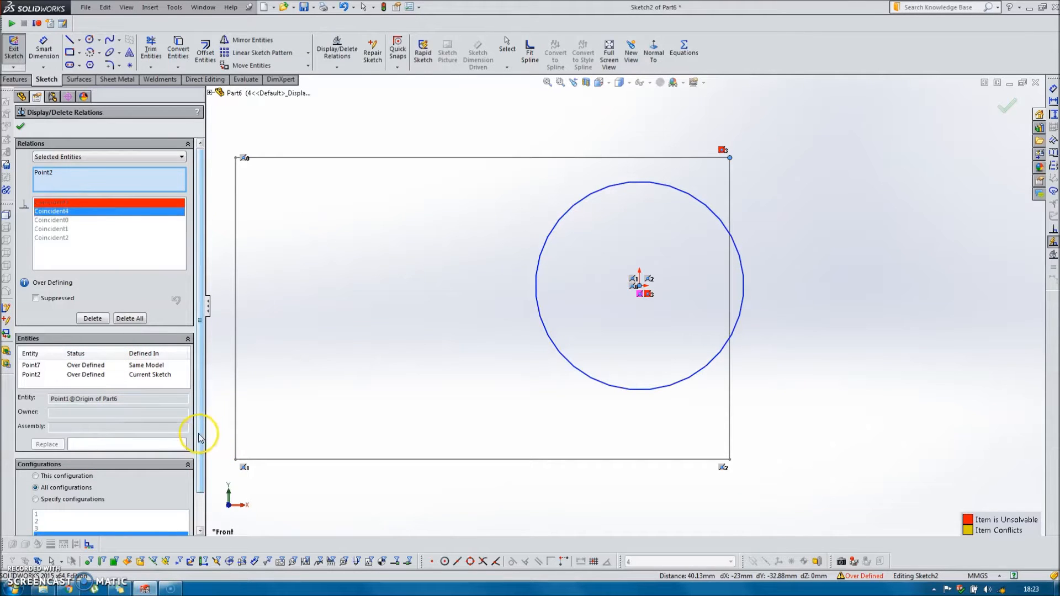
{"action": "left_click", "coordinate": [36, 298]}
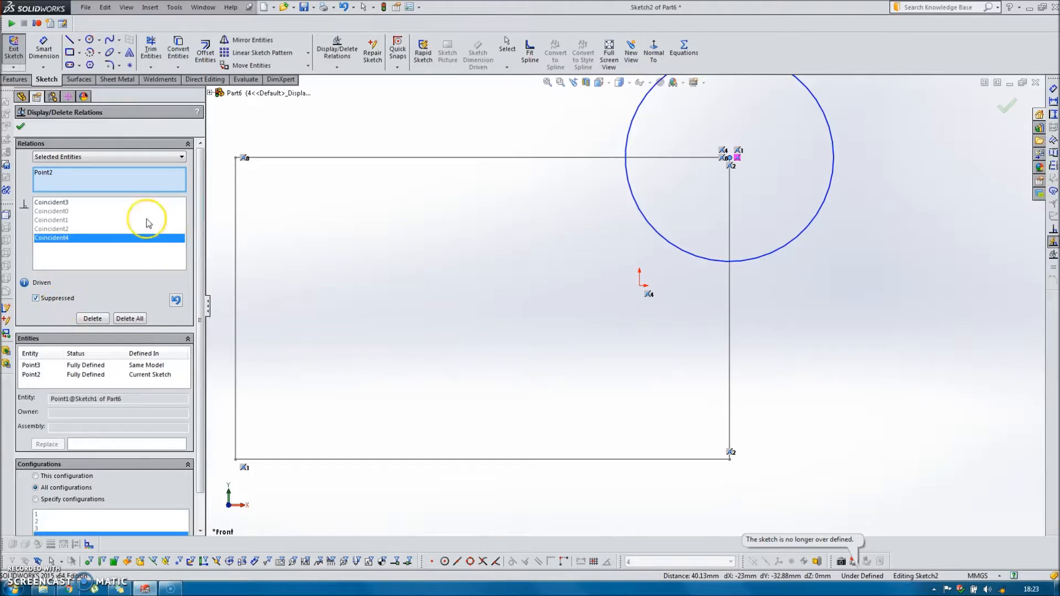
{"action": "left_click", "coordinate": [20, 126]}
{"action": "scroll", "coordinate": [646, 284], "scroll_direction": "up", "scroll_amount": 3}
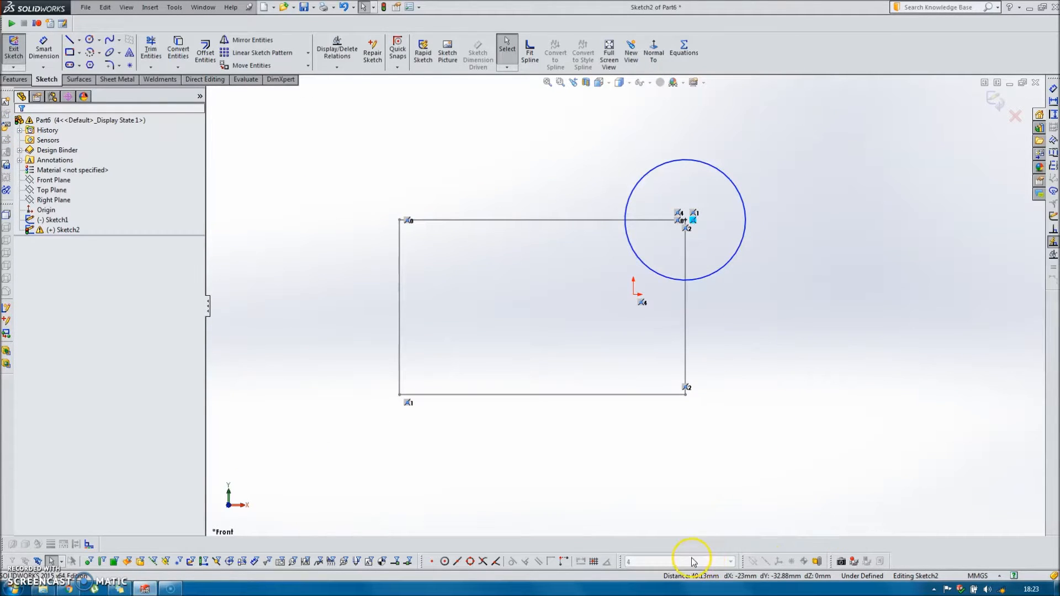
{"action": "left_click", "coordinate": [994, 101]}
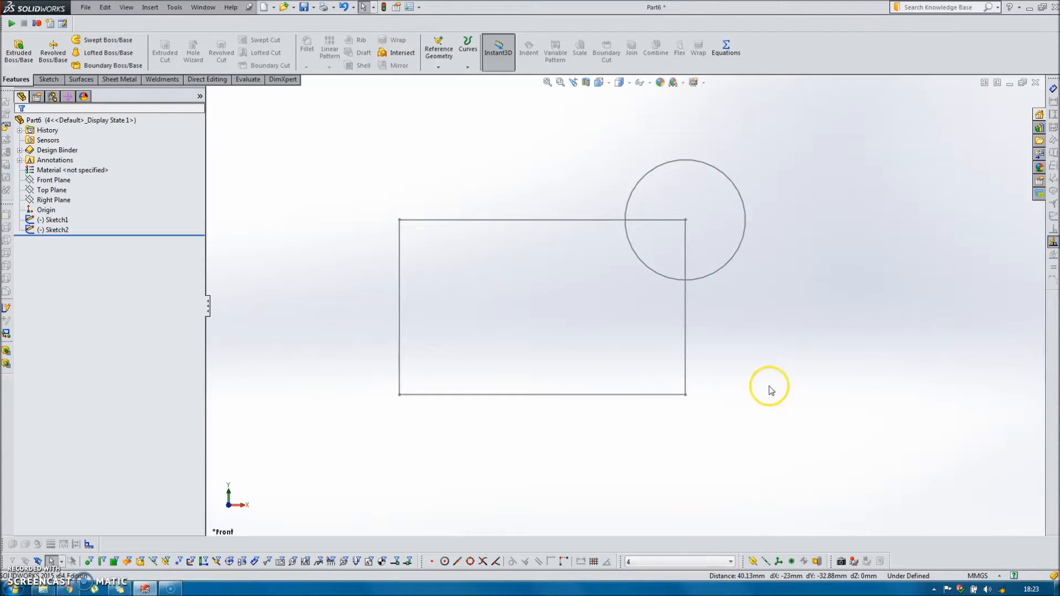
Activate configurations 3, 2 and 1 in turn to check which rectangle corner the circle sits on.
{"action": "left_click", "coordinate": [731, 562]}
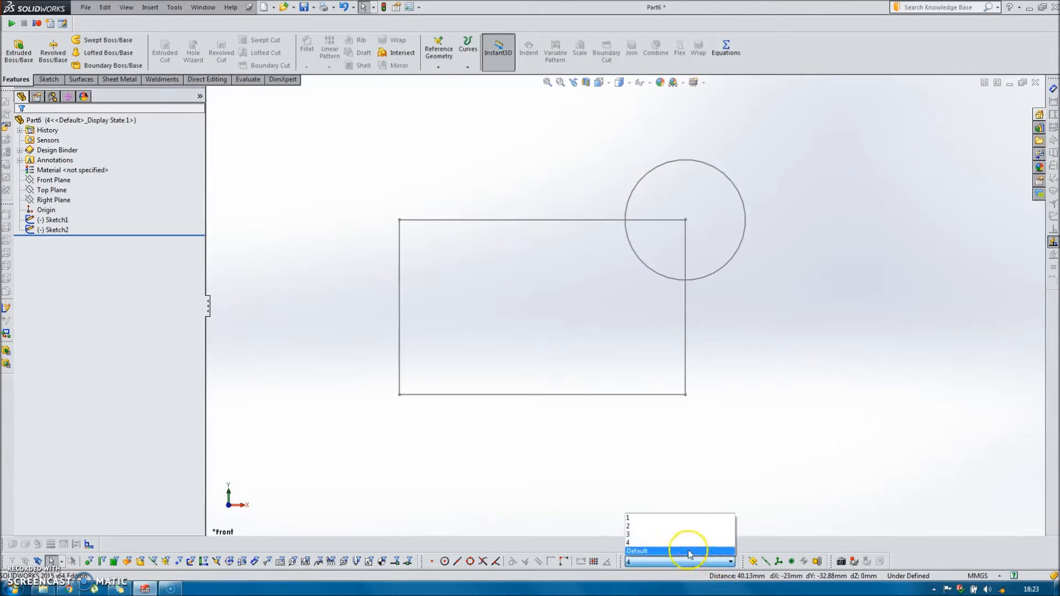
{"action": "left_click", "coordinate": [658, 537]}
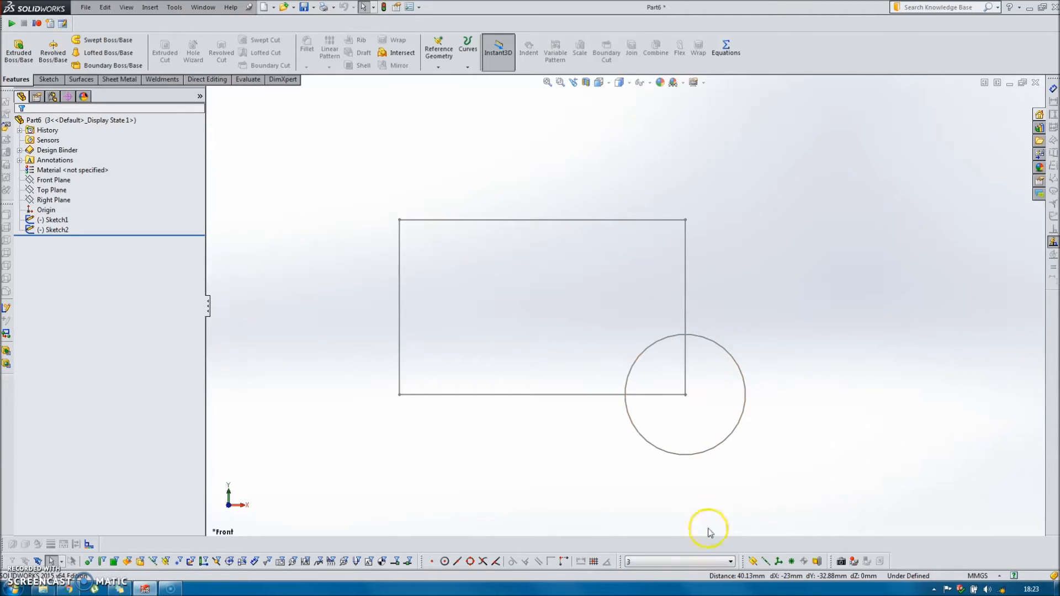
{"action": "left_click", "coordinate": [726, 562]}
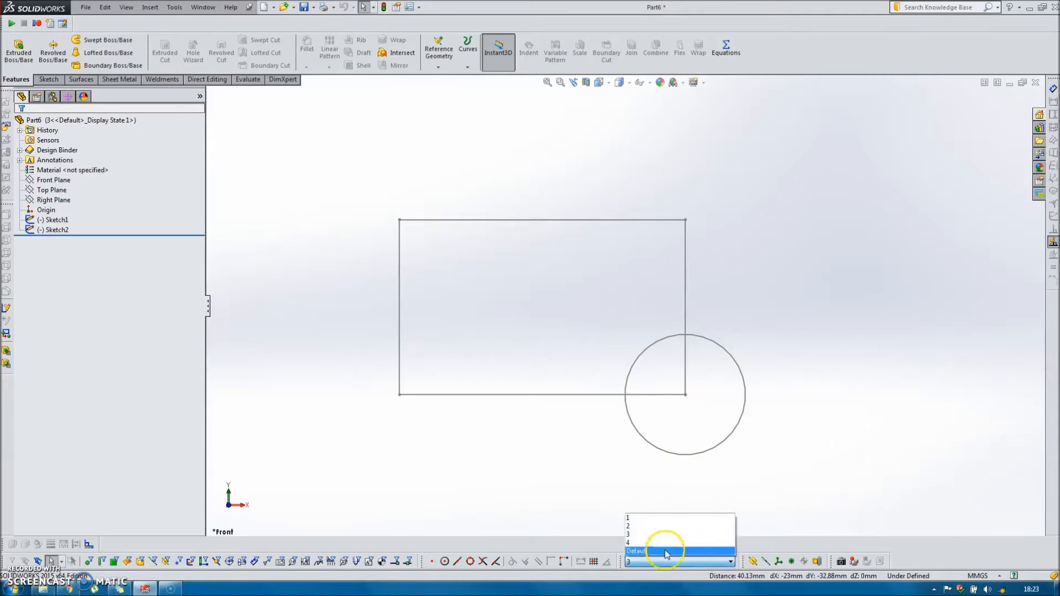
{"action": "left_click", "coordinate": [651, 527]}
{"action": "left_click", "coordinate": [731, 561]}
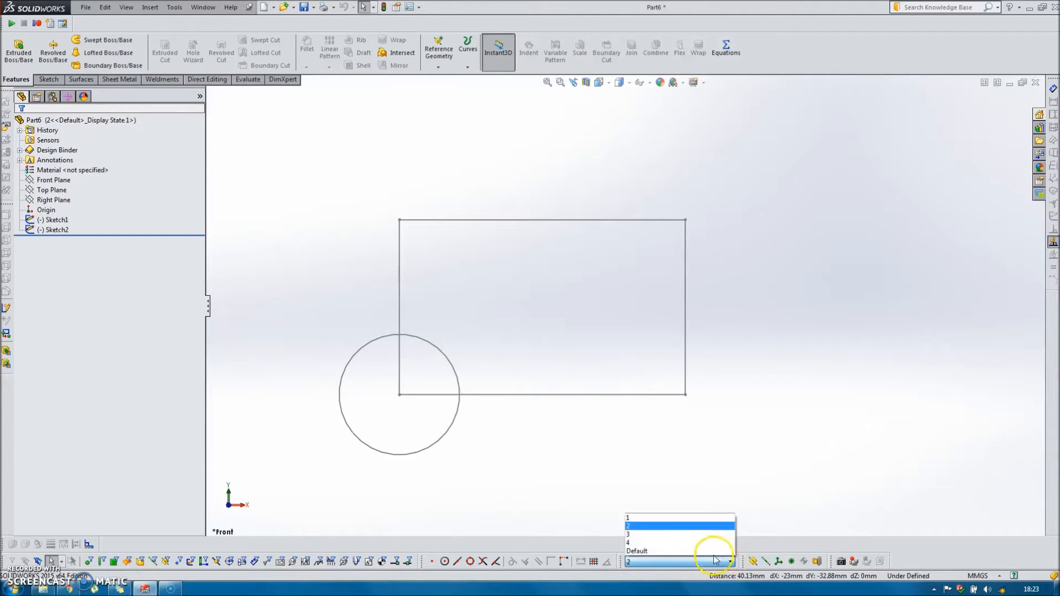
{"action": "left_click", "coordinate": [668, 517]}
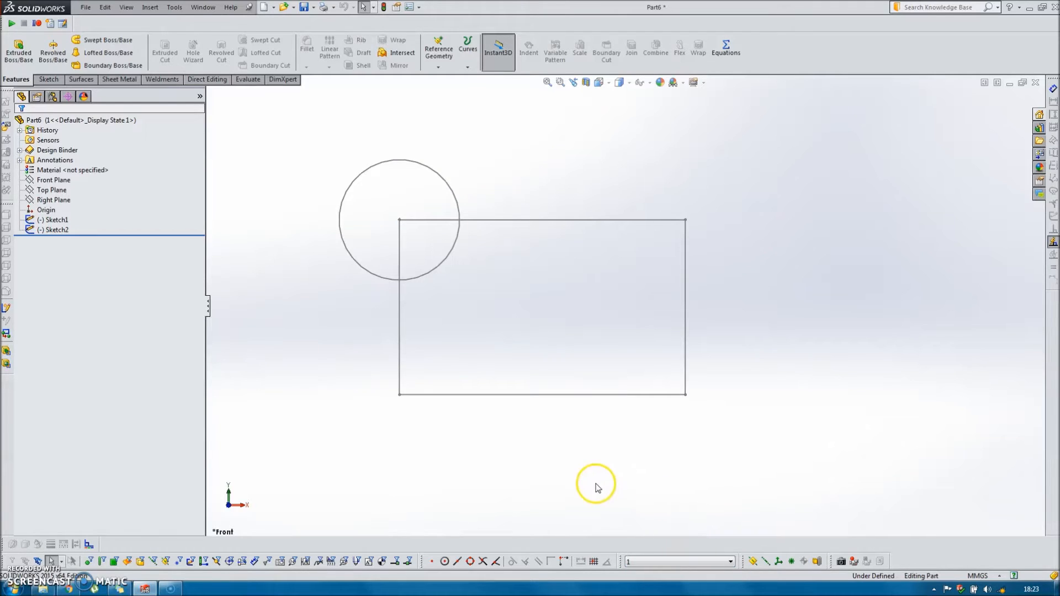
Open the circle's sketch in configuration 1 and review the suppression status of all its Coincident relations.
{"action": "double_click", "coordinate": [460, 208]}
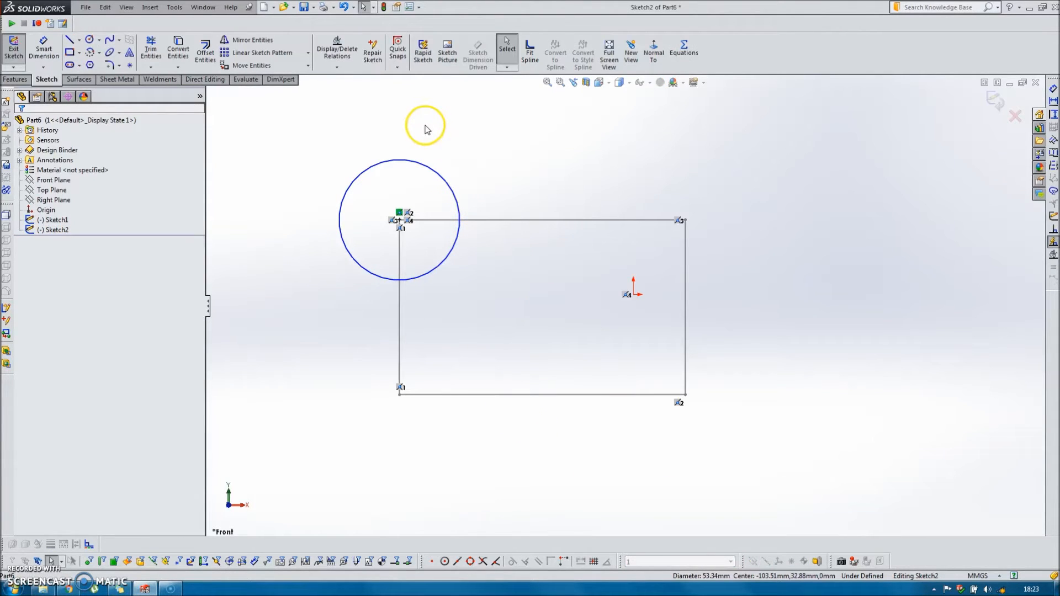
{"action": "left_click", "coordinate": [339, 50]}
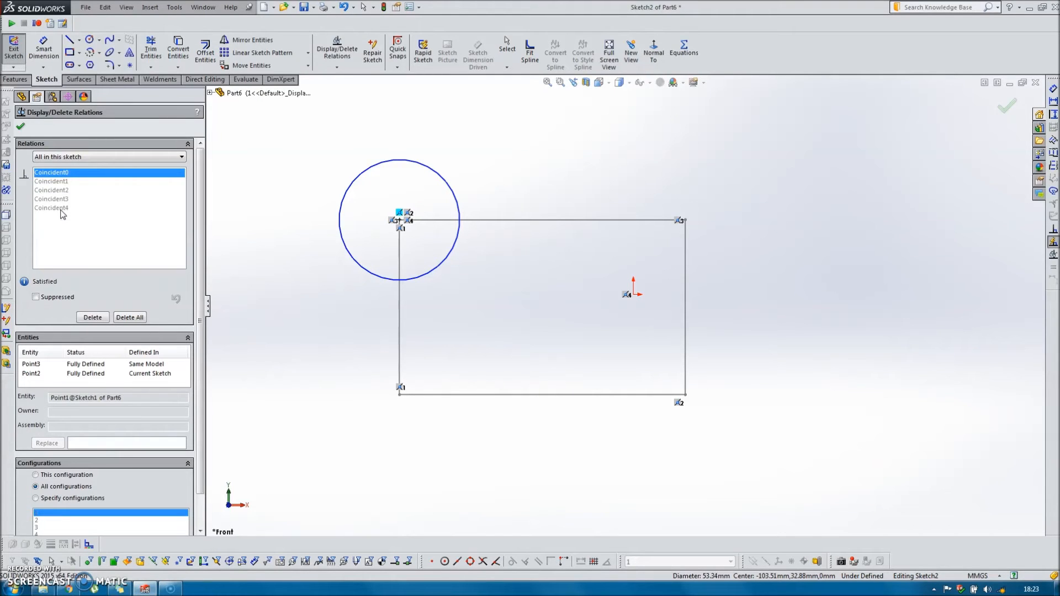
{"action": "left_click", "coordinate": [20, 127]}
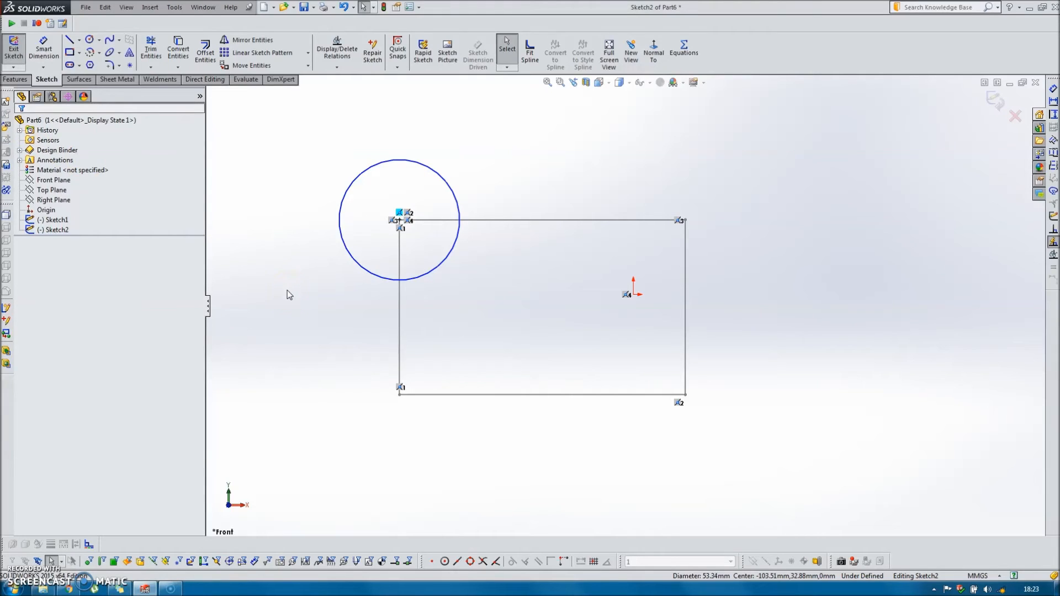